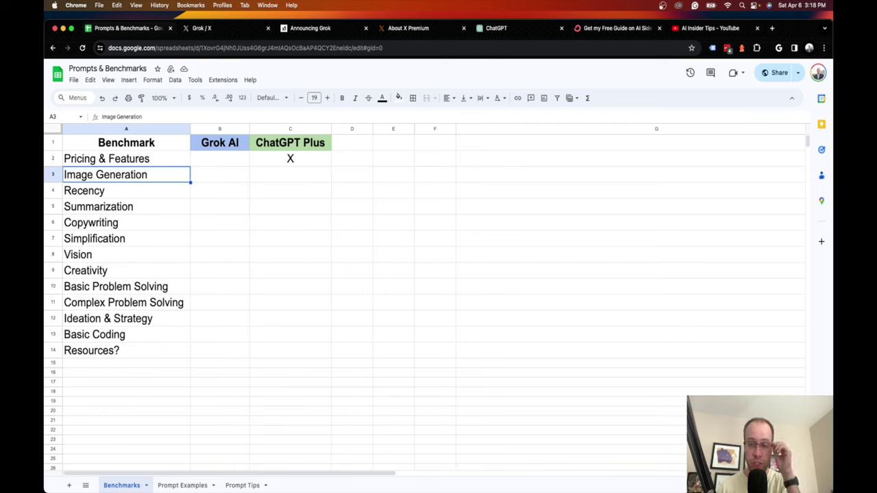
Mark the Image Generation benchmark with an X in the ChatGPT Plus column.
{"action": "left_click", "coordinate": [275, 173]}
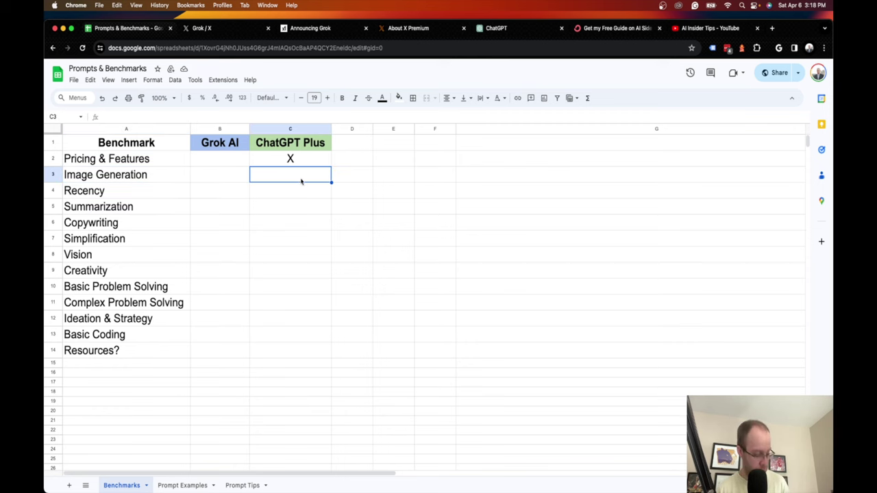
{"action": "type", "text": "C"}
{"action": "key", "text": "BackSpace"}
{"action": "type", "text": "X"}
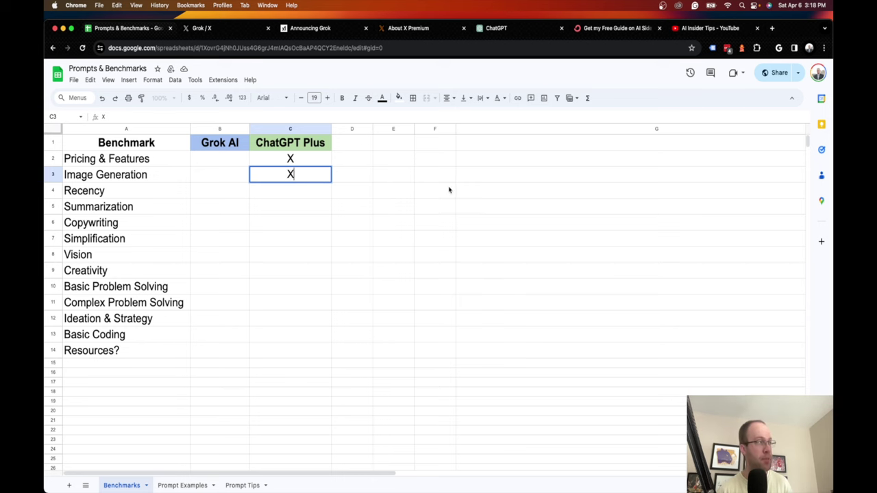
{"action": "left_click", "coordinate": [444, 195]}
Switch to Grok, send the prompt "Can you generate an image of a dog" and read its reply.
{"action": "left_click", "coordinate": [233, 31]}
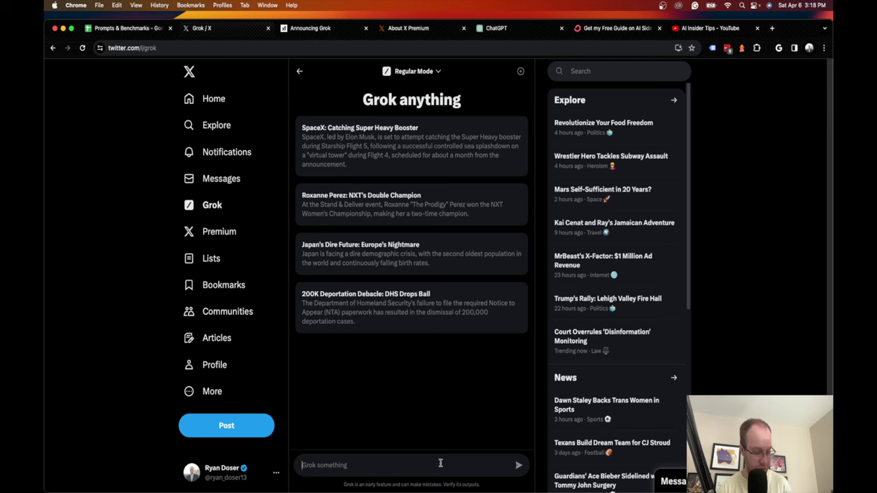
{"action": "type", "text": "Can you"}
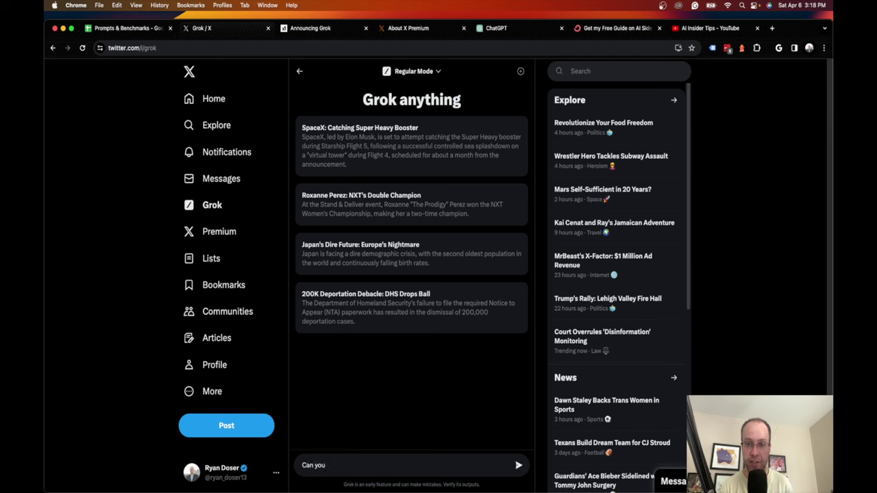
{"action": "type", "text": " generate an ima"}
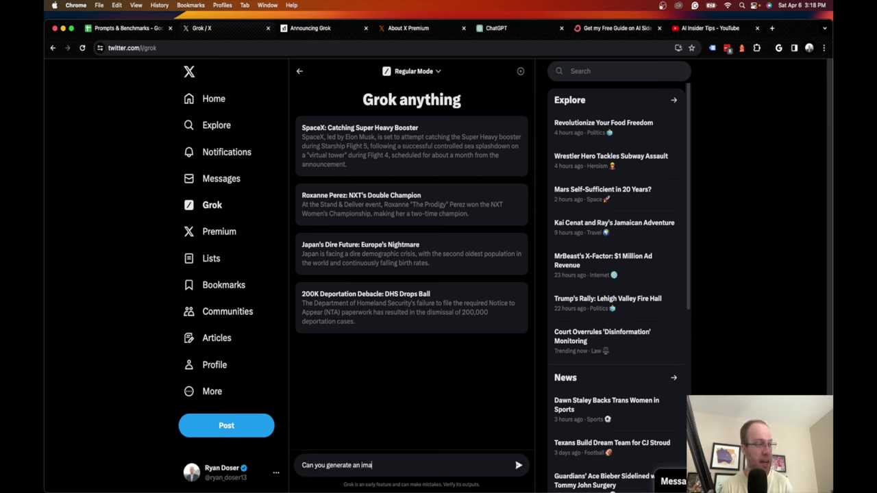
{"action": "type", "text": "ge of a do"}
{"action": "type", "text": "g"}
{"action": "key", "text": "Return"}
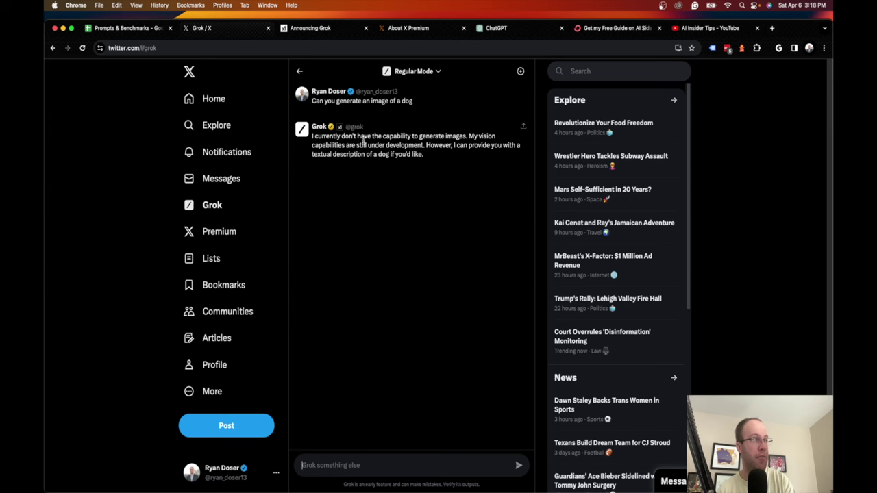
{"action": "left_click_drag", "start_coordinate": [351, 147], "coordinate": [420, 156]}
{"action": "left_click", "coordinate": [433, 155]}
{"action": "left_click", "coordinate": [456, 146]}
{"action": "left_click", "coordinate": [420, 156]}
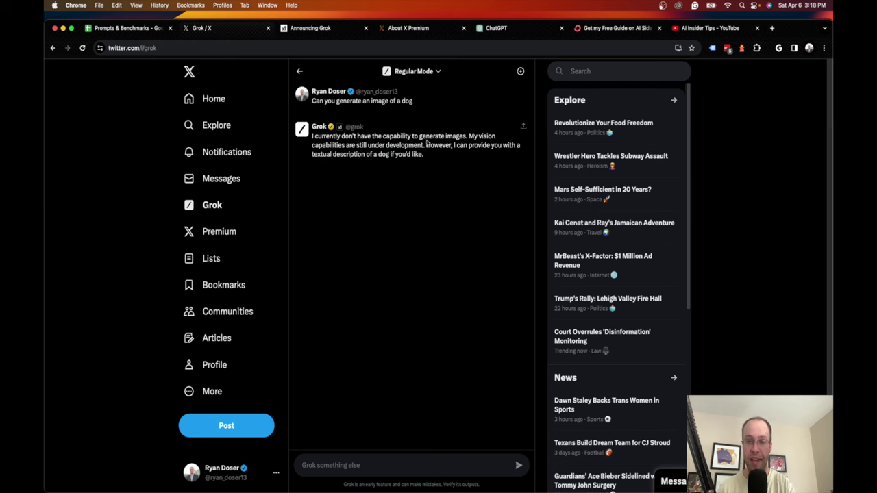
Return to the Prompts & Benchmarks spreadsheet, review the Image Generation mark and select the Recency benchmark.
{"action": "left_click", "coordinate": [128, 29]}
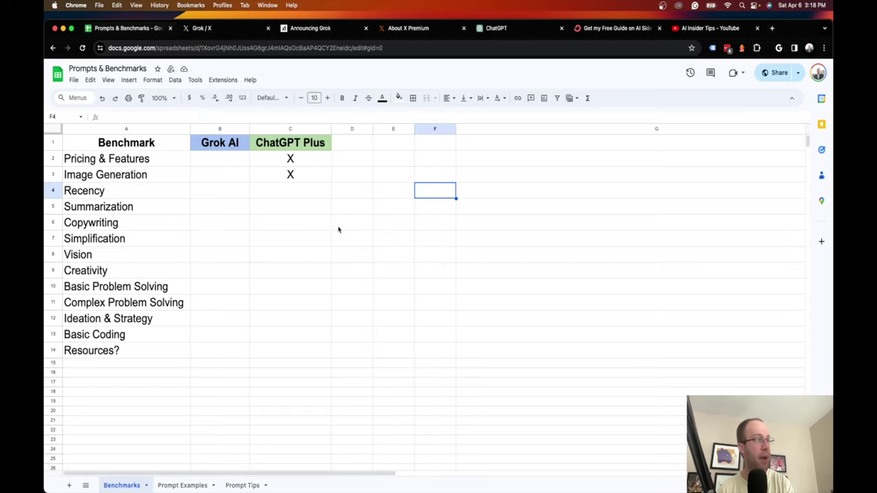
{"action": "left_click", "coordinate": [283, 180]}
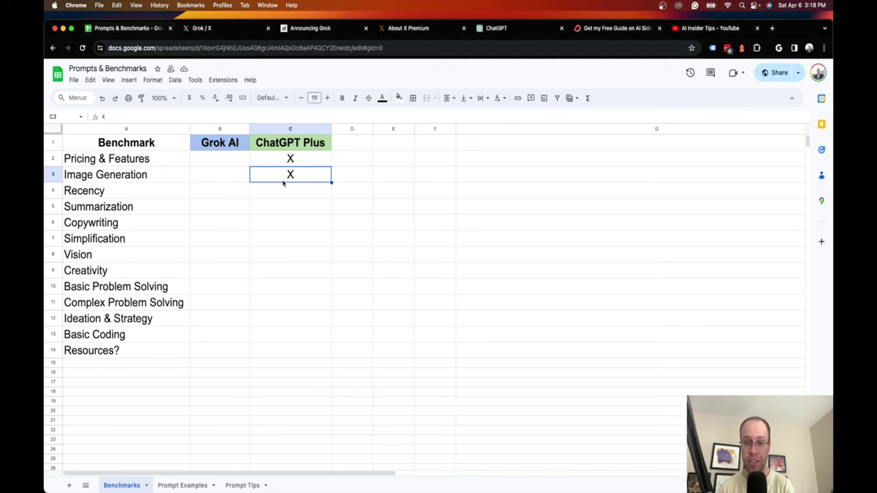
{"action": "left_click", "coordinate": [298, 230]}
{"action": "left_click", "coordinate": [300, 192]}
{"action": "left_click", "coordinate": [295, 175]}
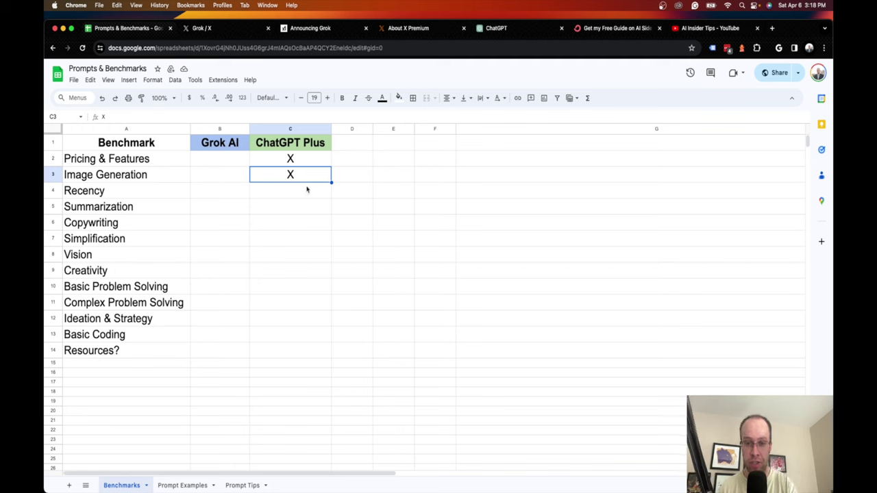
{"action": "left_click", "coordinate": [103, 191]}
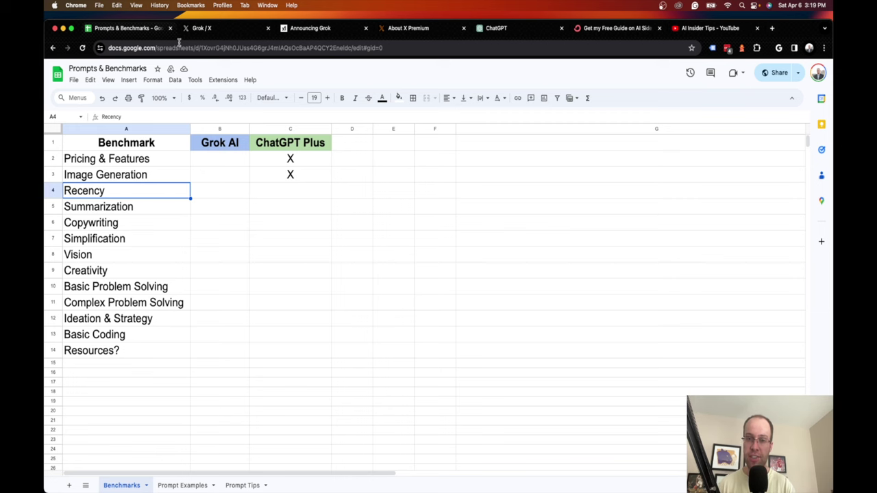
Switch to Grok and ask "What is the current price of Bitcoin?" in Regular Mode.
{"action": "left_click", "coordinate": [226, 28]}
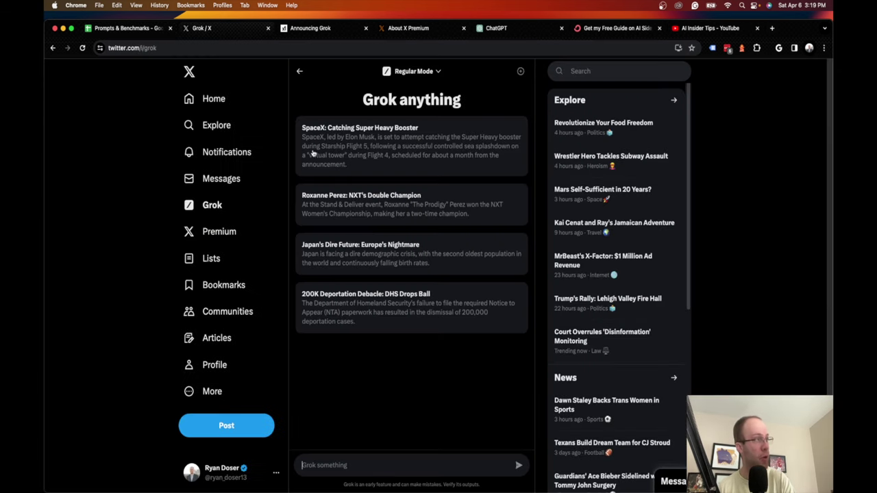
{"action": "left_click", "coordinate": [413, 72]}
{"action": "left_click", "coordinate": [426, 115]}
{"action": "type", "text": "What is the current price of Bitcoin?"}
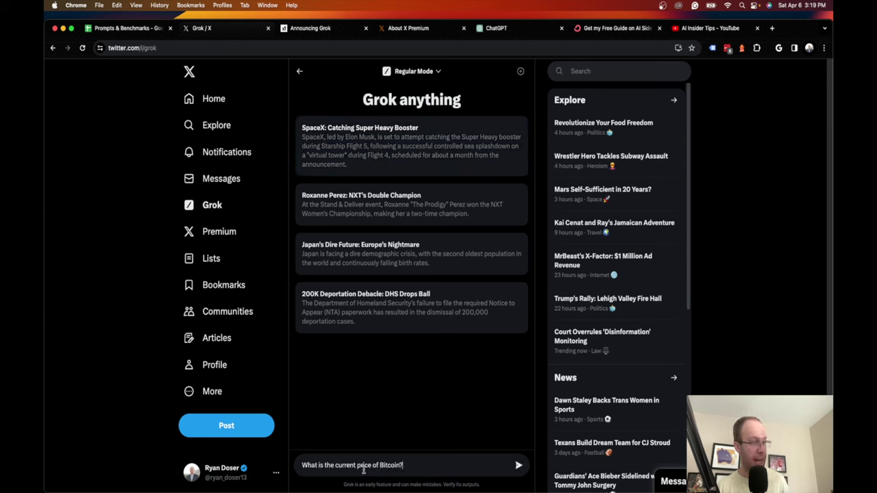
{"action": "key", "text": "Return"}
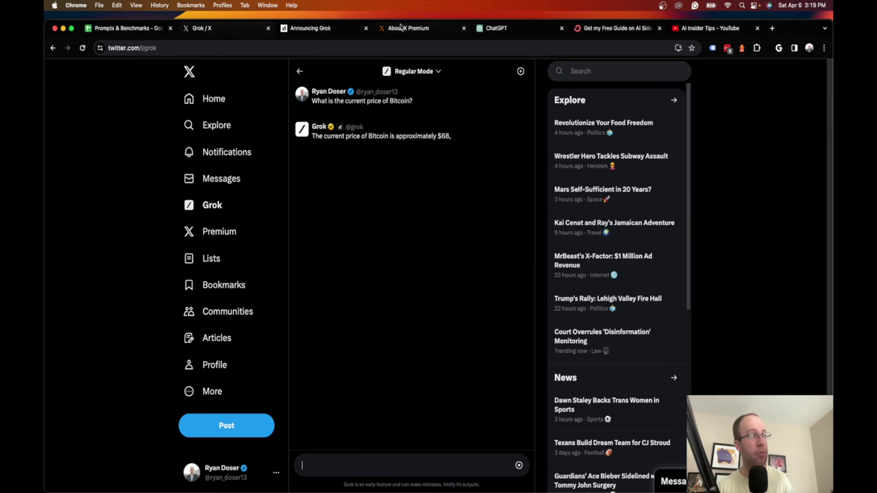
Switch to ChatGPT, dismiss the upgrade plan dialog, ask "What is the current price of Bitcoin?" and read the answer.
{"action": "left_click", "coordinate": [508, 31]}
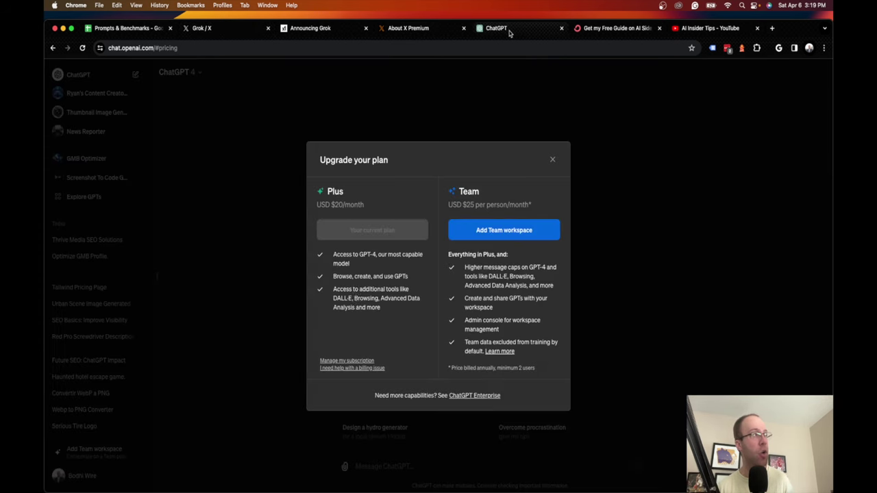
{"action": "left_click", "coordinate": [552, 159]}
{"action": "left_click", "coordinate": [501, 472]}
{"action": "type", "text": "What is the current price of Bitcoin?"}
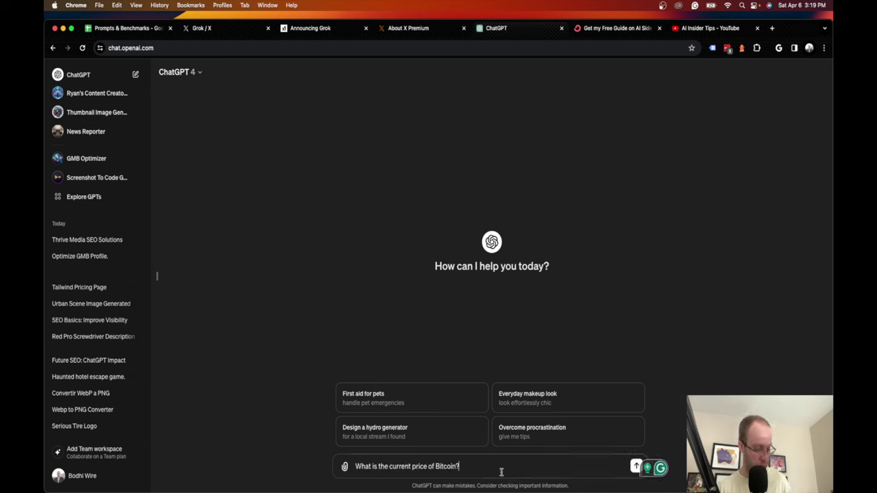
{"action": "key", "text": "Return"}
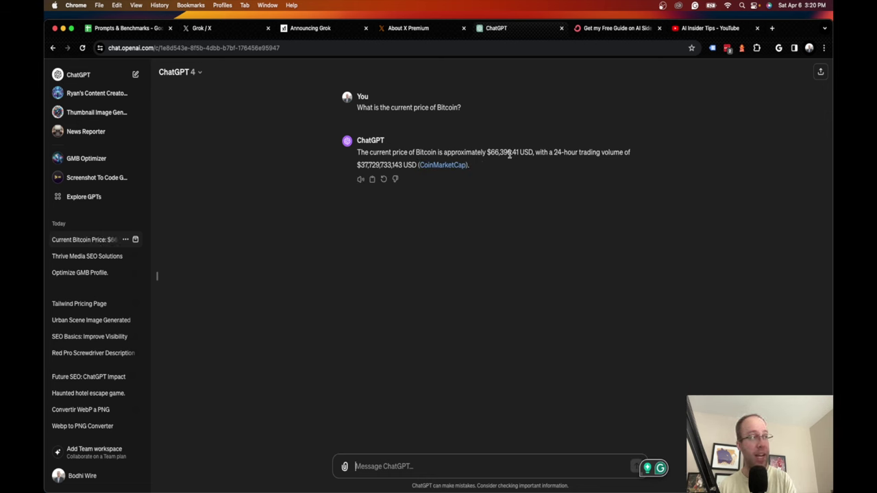
{"action": "left_click_drag", "start_coordinate": [380, 153], "coordinate": [512, 154]}
{"action": "left_click", "coordinate": [488, 153]}
{"action": "left_click", "coordinate": [509, 152]}
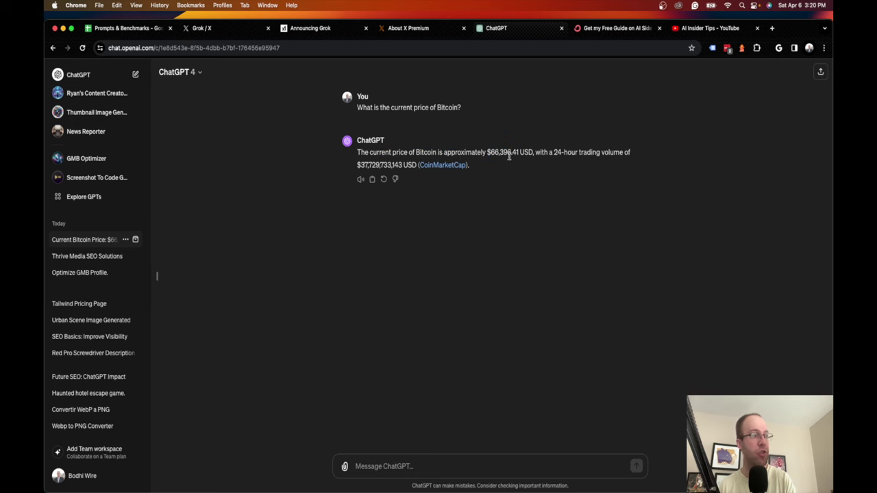
Search Google for "price of bitcoin" in a new browser tab and check the quoted value.
{"action": "left_click", "coordinate": [772, 28]}
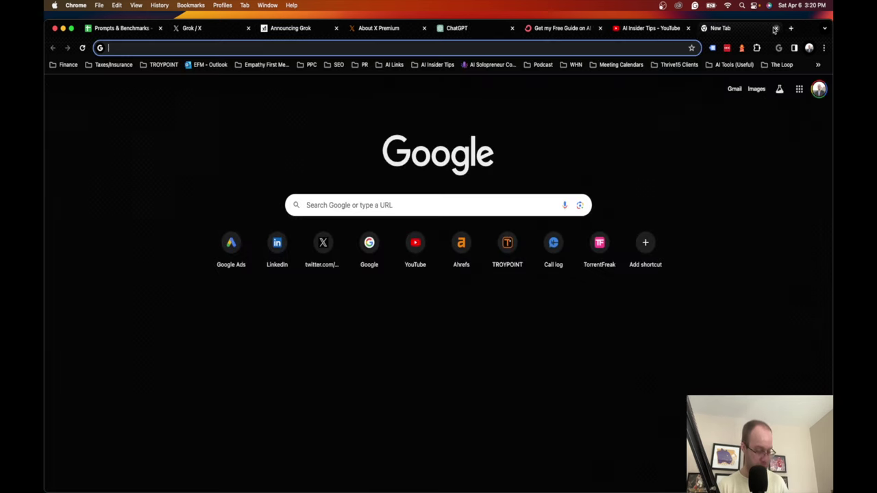
{"action": "type", "text": "price of bitcoin"}
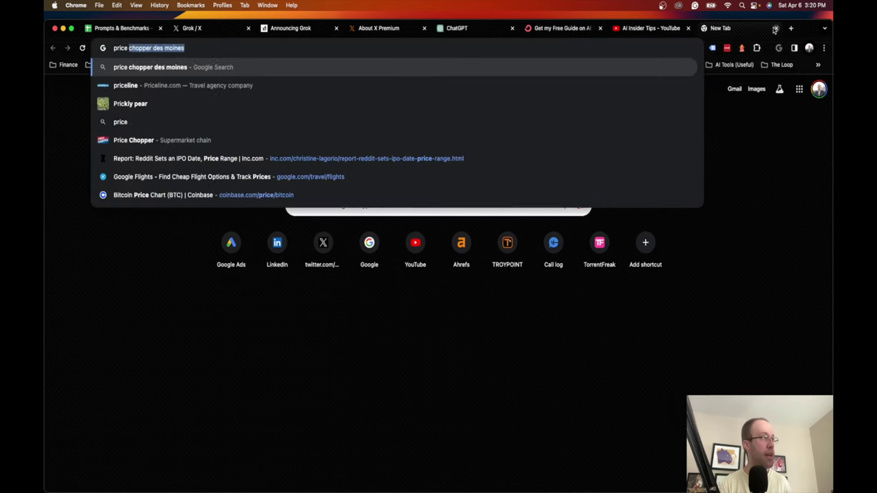
{"action": "key", "text": "Return"}
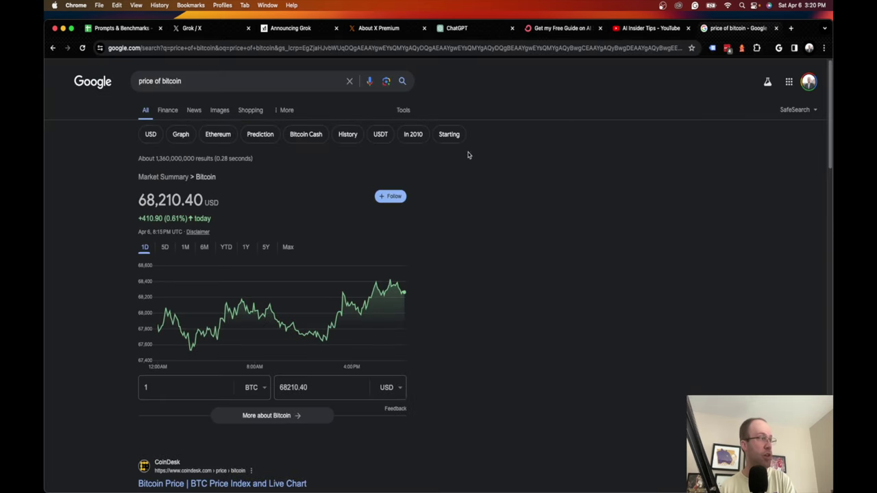
{"action": "left_click_drag", "start_coordinate": [137, 203], "coordinate": [215, 202]}
{"action": "left_click", "coordinate": [223, 203]}
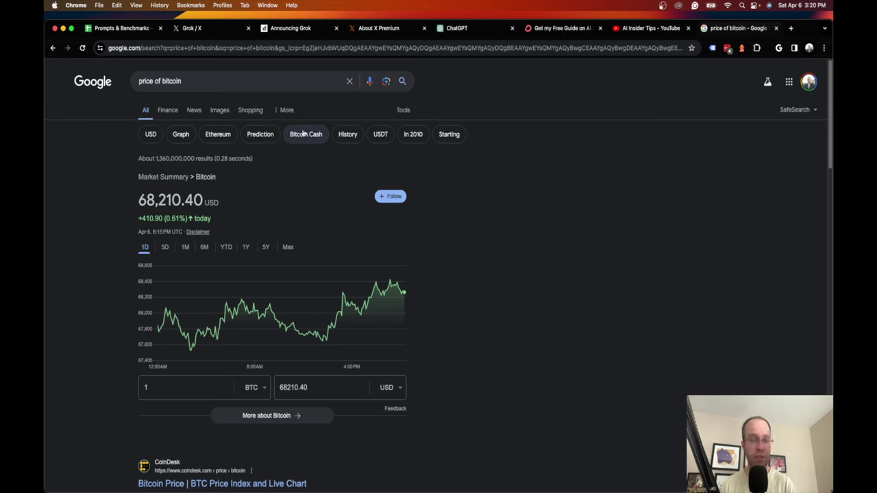
Switch back to ChatGPT and compare its quoted Bitcoin price with the Google result.
{"action": "left_click", "coordinate": [469, 26]}
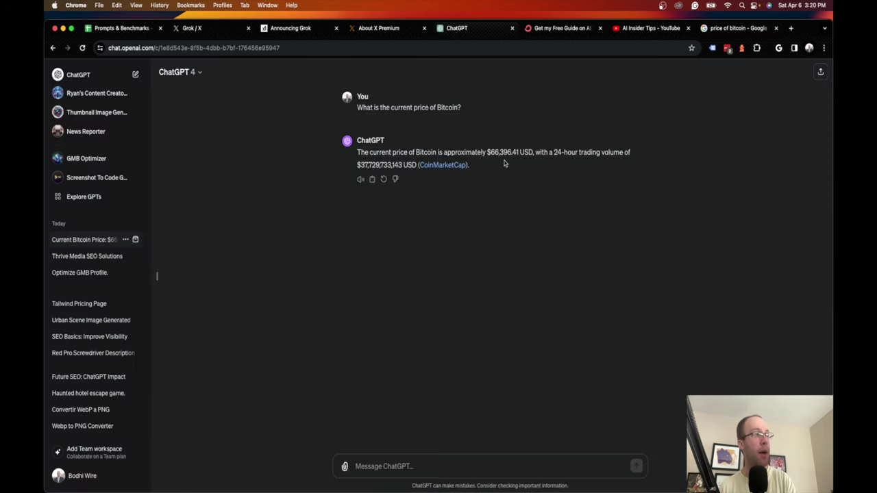
{"action": "left_click_drag", "start_coordinate": [490, 152], "coordinate": [527, 153]}
{"action": "left_click", "coordinate": [528, 153]}
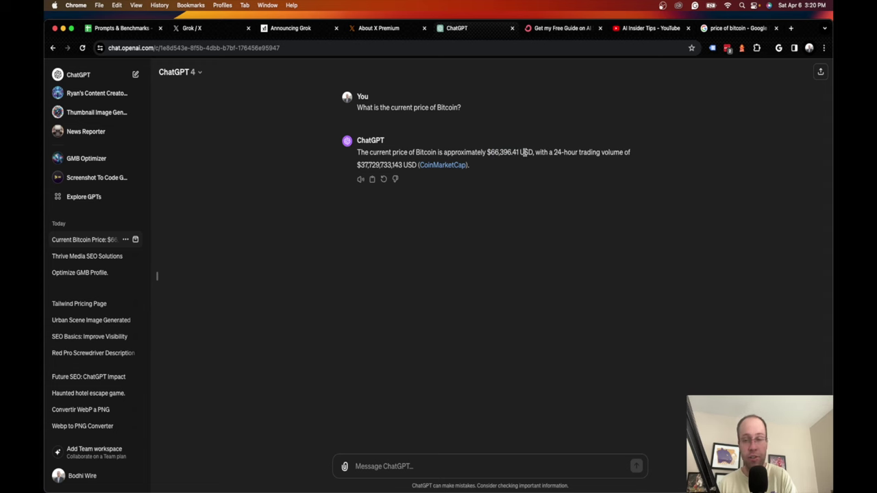
Switch to Grok and examine its Bitcoin price answer and the X posts cited beneath it.
{"action": "left_click", "coordinate": [307, 30]}
{"action": "left_click", "coordinate": [197, 28]}
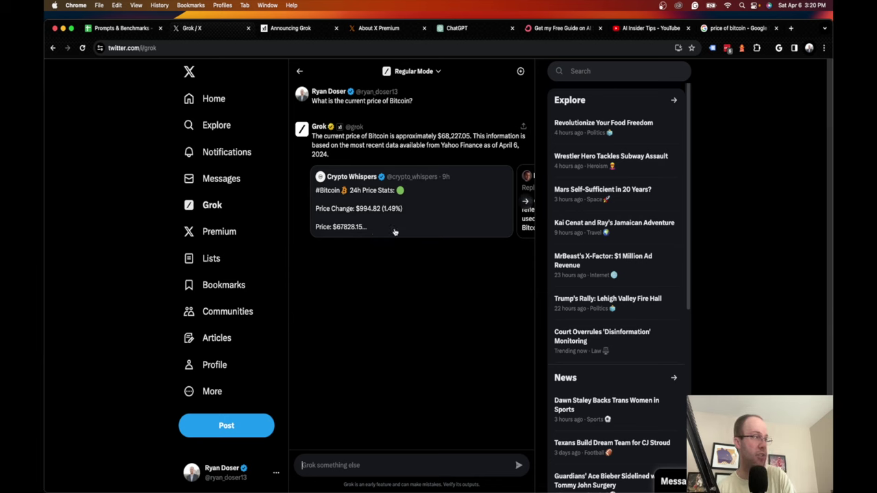
{"action": "left_click", "coordinate": [527, 203]}
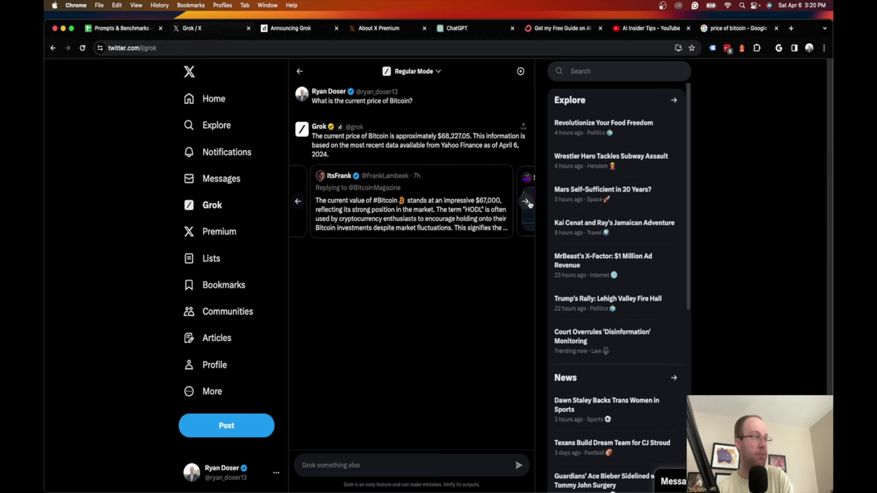
{"action": "scroll", "coordinate": [479, 199], "scroll_direction": "left", "scroll_amount": 3}
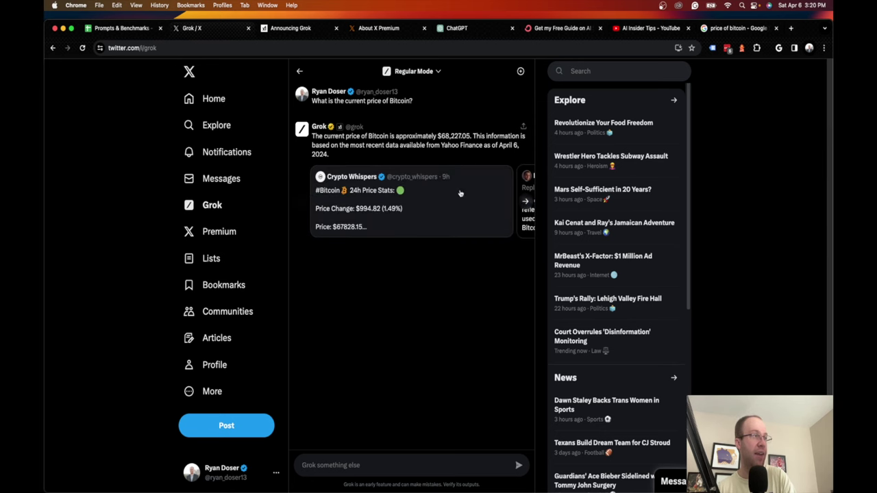
{"action": "left_click", "coordinate": [527, 202]}
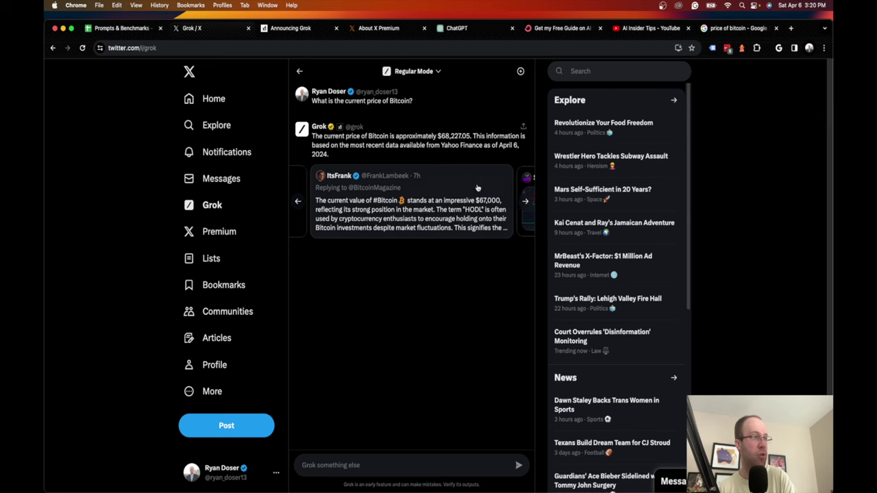
{"action": "left_click", "coordinate": [527, 203]}
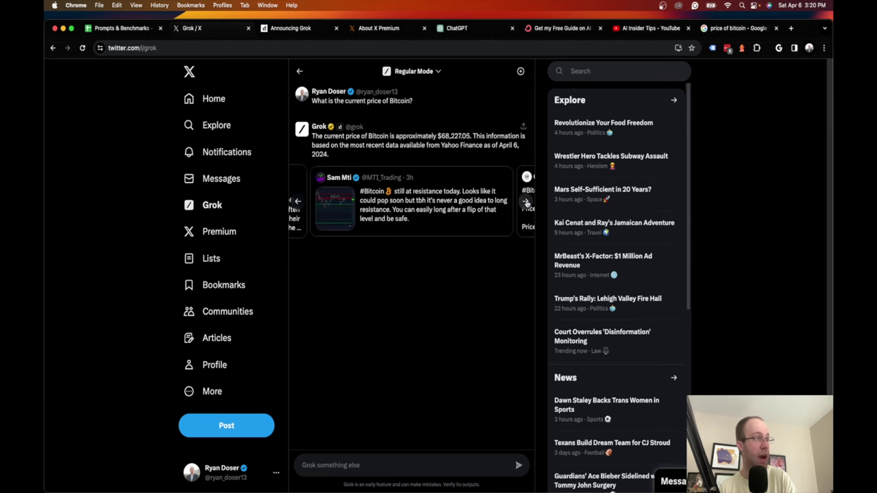
{"action": "scroll", "coordinate": [527, 202], "scroll_direction": "left", "scroll_amount": 5}
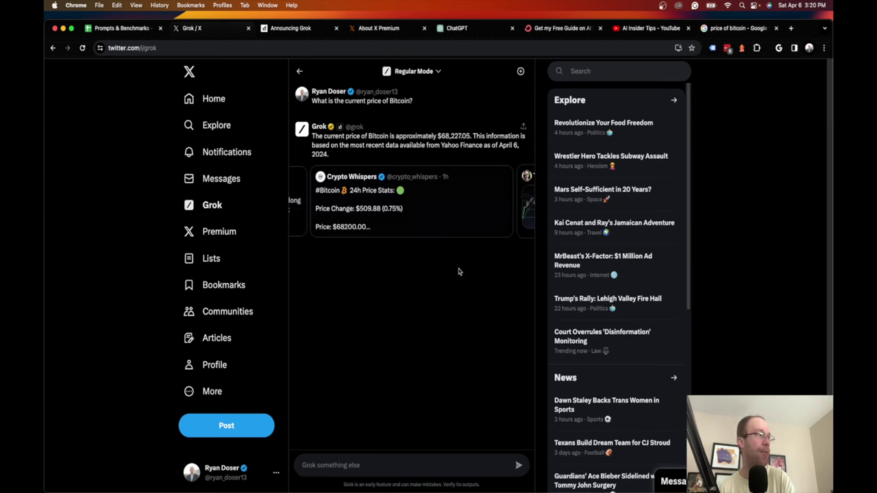
{"action": "left_click", "coordinate": [534, 205]}
{"action": "left_click", "coordinate": [298, 202]}
{"action": "left_click", "coordinate": [299, 202]}
{"action": "left_click", "coordinate": [299, 203]}
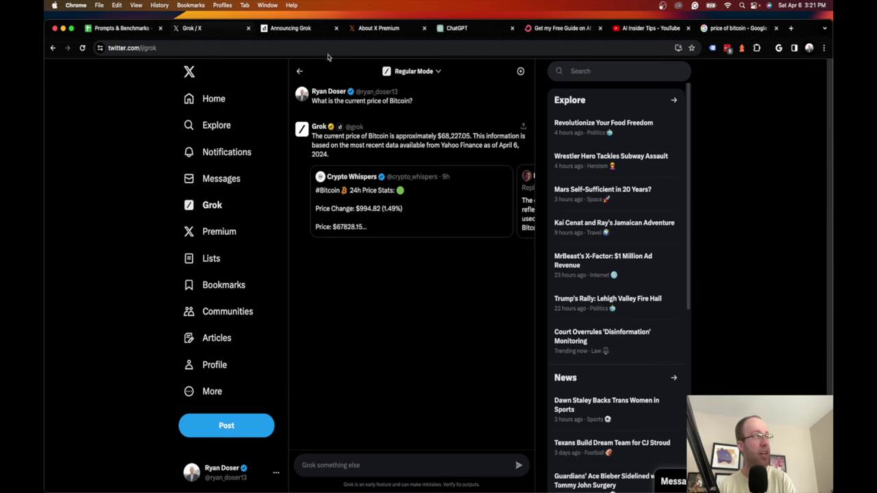
Recheck ChatGPT's Bitcoin answer against Grok's and look through more of the posts Grok cites.
{"action": "left_click", "coordinate": [453, 29]}
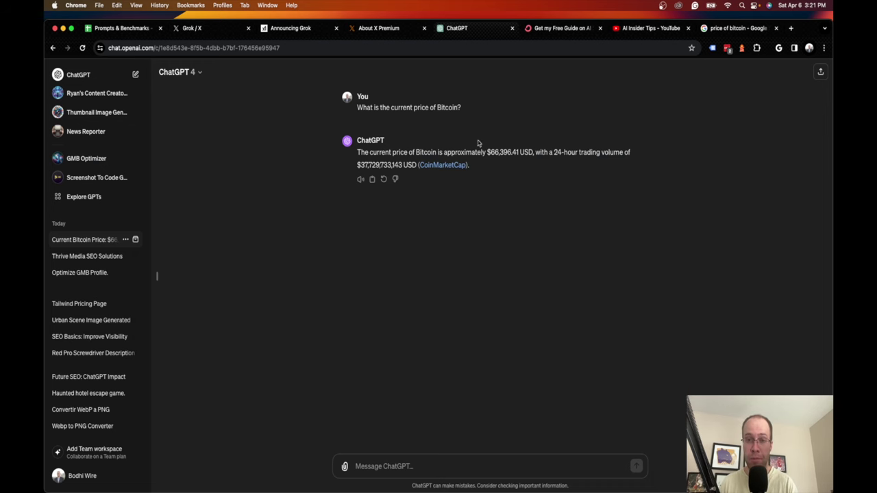
{"action": "left_click", "coordinate": [233, 30]}
{"action": "scroll", "coordinate": [526, 200], "scroll_direction": "right", "scroll_amount": 10}
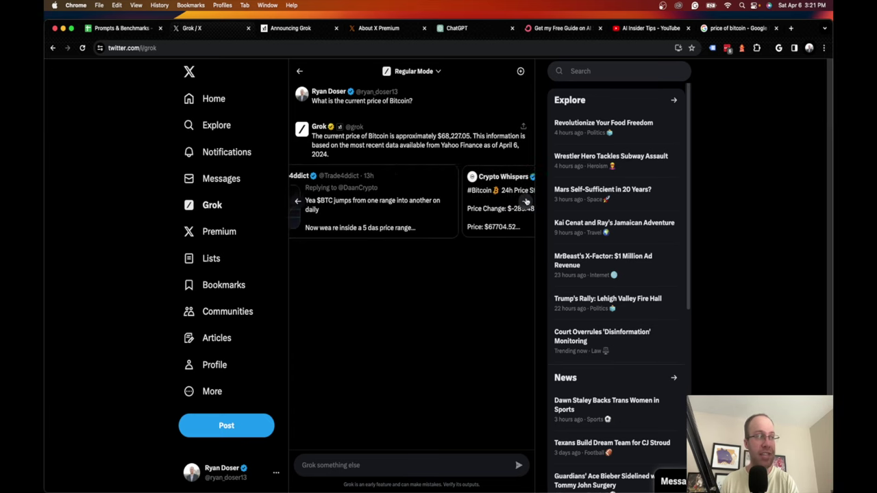
{"action": "left_click", "coordinate": [527, 200]}
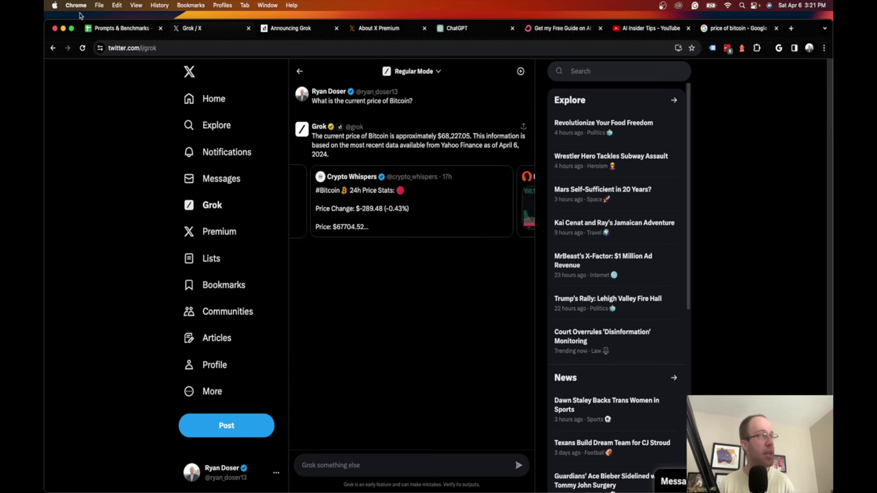
Switch to the Prompts & Benchmarks spreadsheet and mark Grok AI as the Recency winner with an X.
{"action": "left_click", "coordinate": [99, 28]}
{"action": "left_click", "coordinate": [209, 195]}
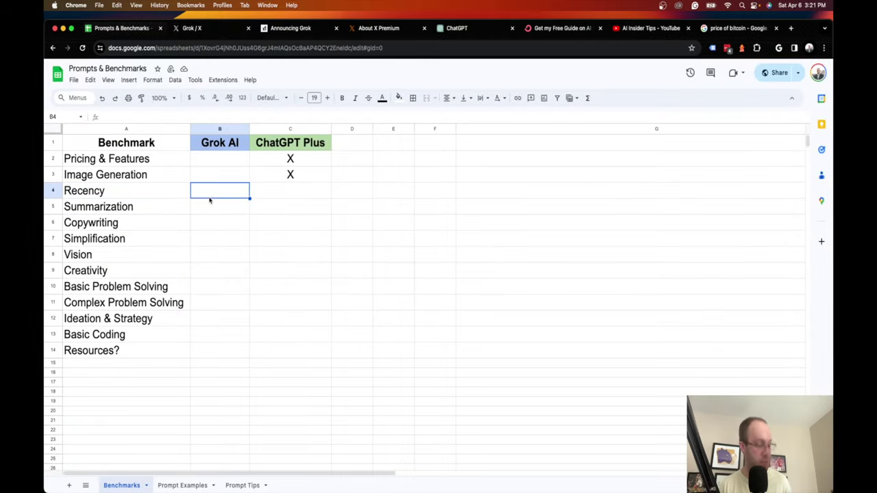
{"action": "type", "text": "X"}
{"action": "left_click", "coordinate": [287, 239]}
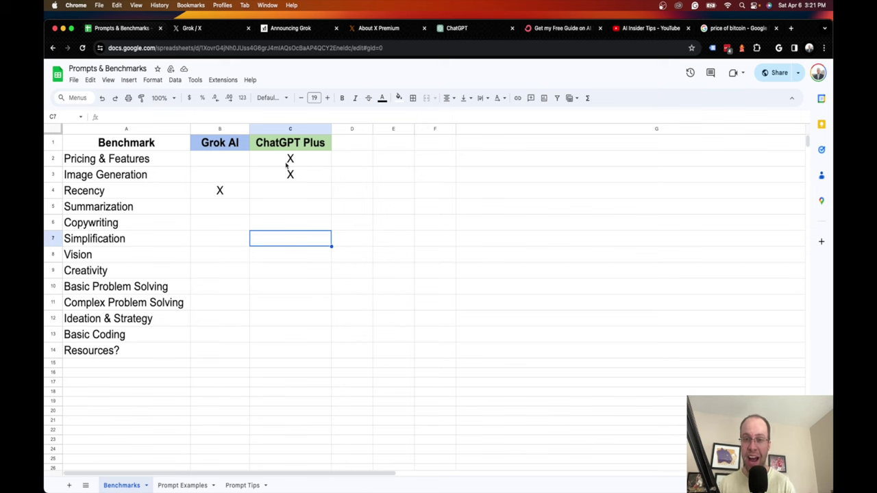
{"action": "left_click", "coordinate": [219, 191]}
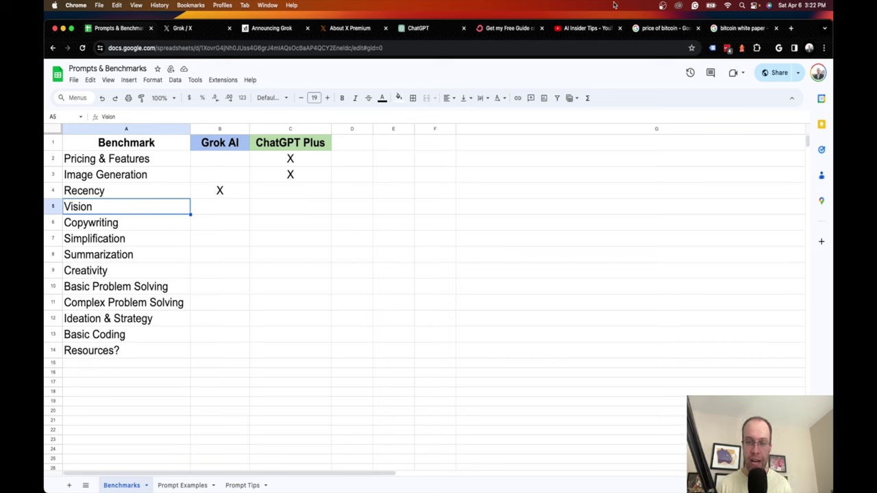
Return to Grok and reload it to clear the Bitcoin conversation.
{"action": "left_click", "coordinate": [183, 30]}
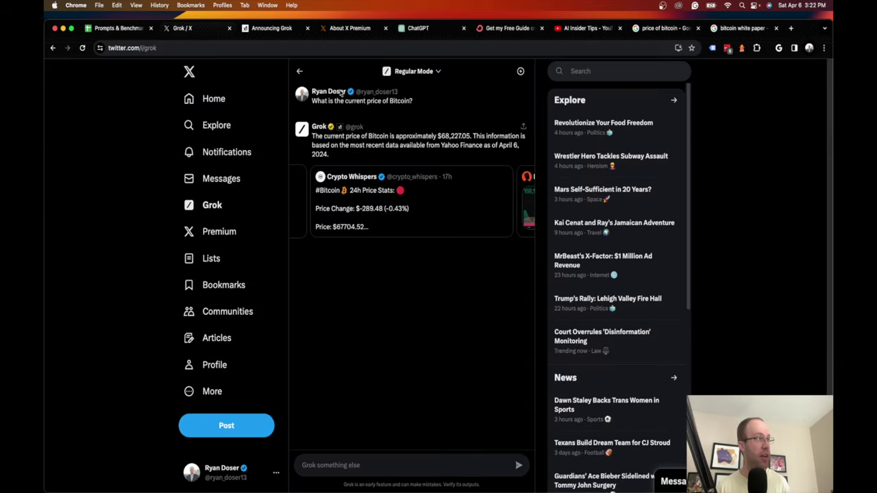
{"action": "left_click", "coordinate": [82, 48]}
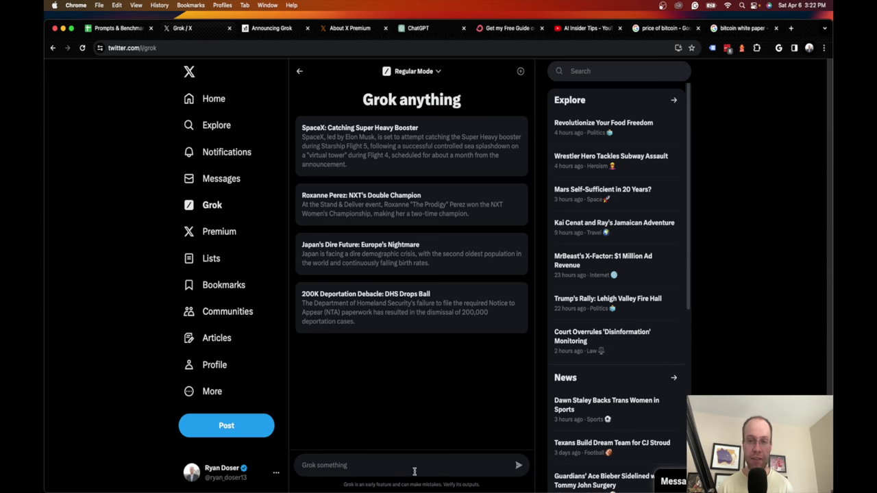
Switch to ChatGPT, attach image.jpg from the Desktop and ask "What is this image?".
{"action": "left_click", "coordinate": [404, 30]}
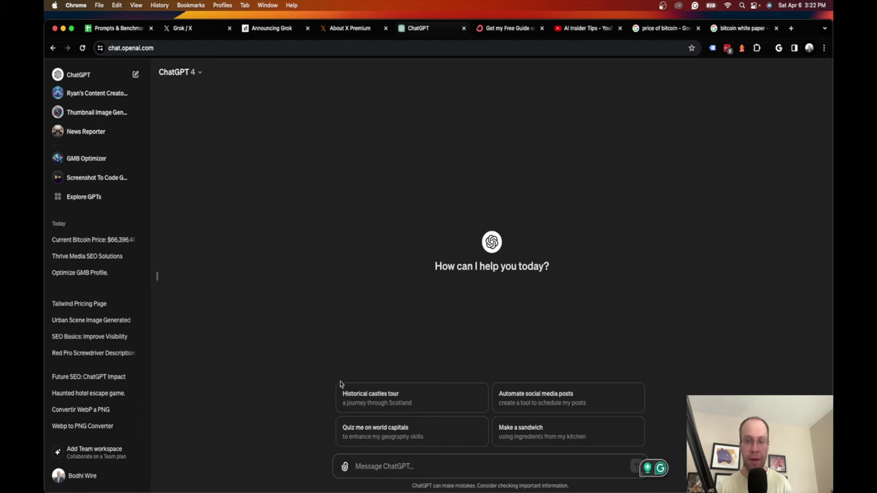
{"action": "left_click", "coordinate": [343, 469]}
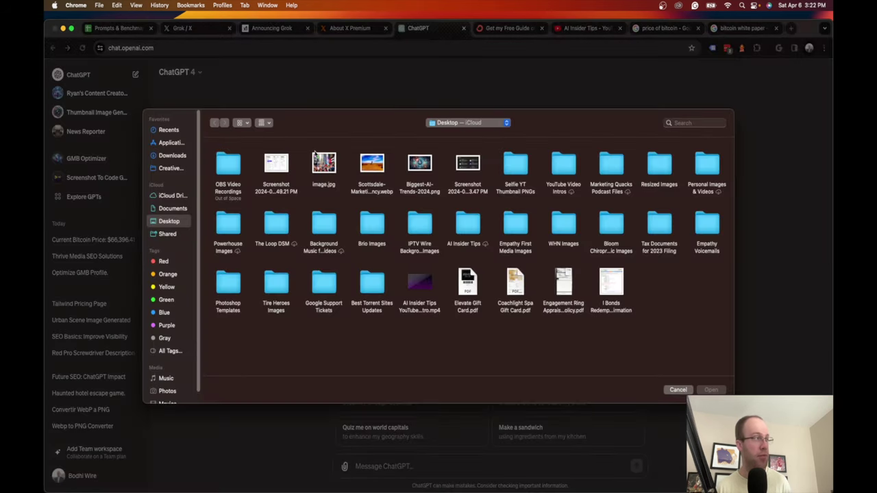
{"action": "double_click", "coordinate": [324, 165]}
{"action": "left_click", "coordinate": [406, 467]}
{"action": "type", "text": "What is this image?"}
{"action": "key", "text": "Return"}
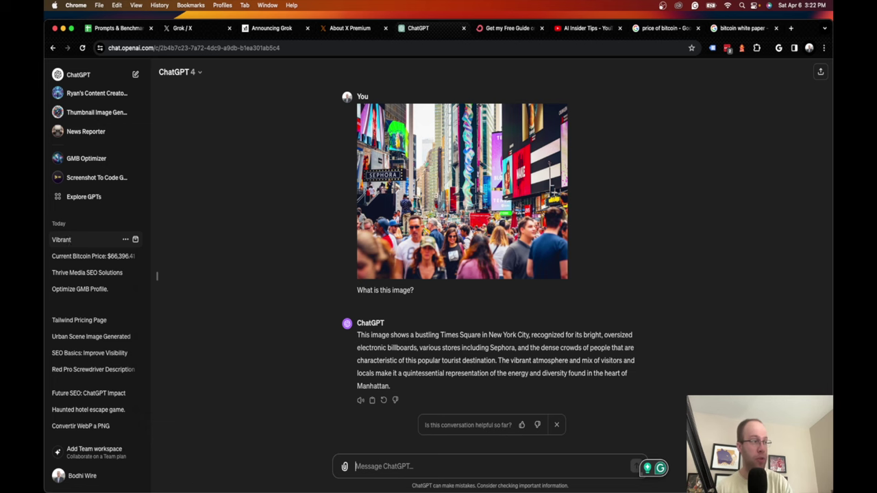
Read through ChatGPT's description of the uploaded image and check it against the picture.
{"action": "left_click_drag", "start_coordinate": [354, 334], "coordinate": [515, 335]}
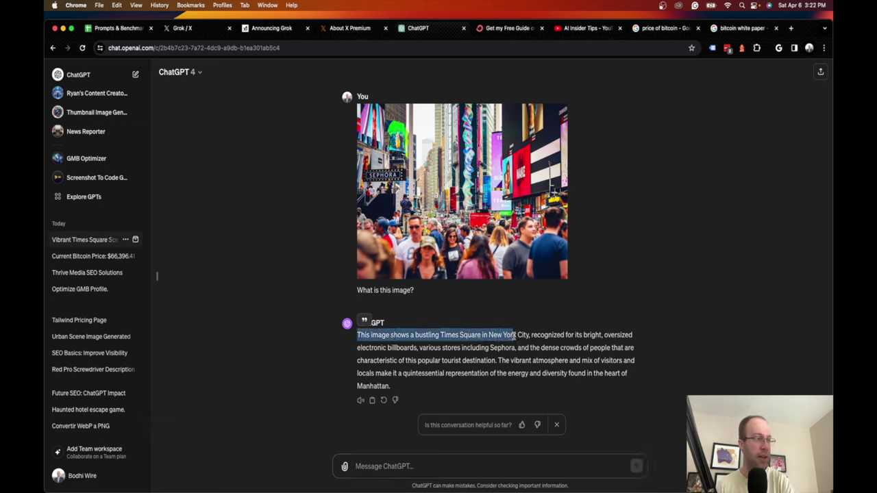
{"action": "left_click", "coordinate": [485, 352]}
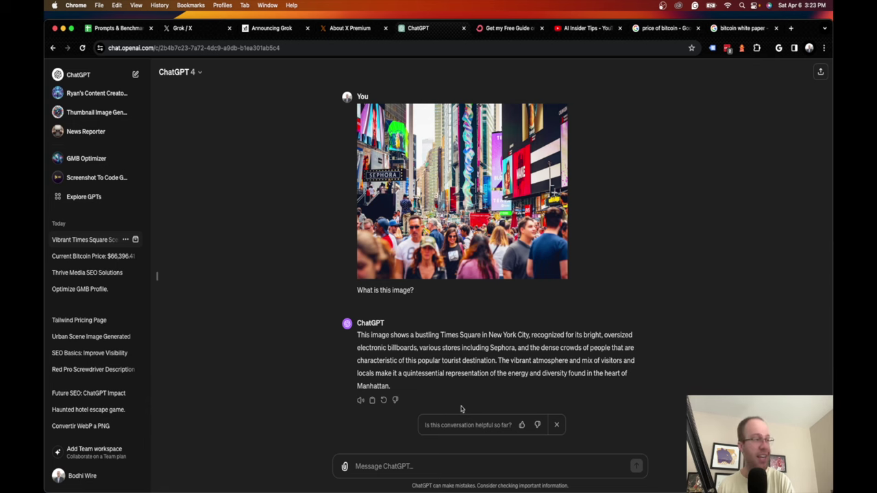
{"action": "left_click_drag", "start_coordinate": [412, 388], "coordinate": [353, 337]}
{"action": "left_click", "coordinate": [351, 340]}
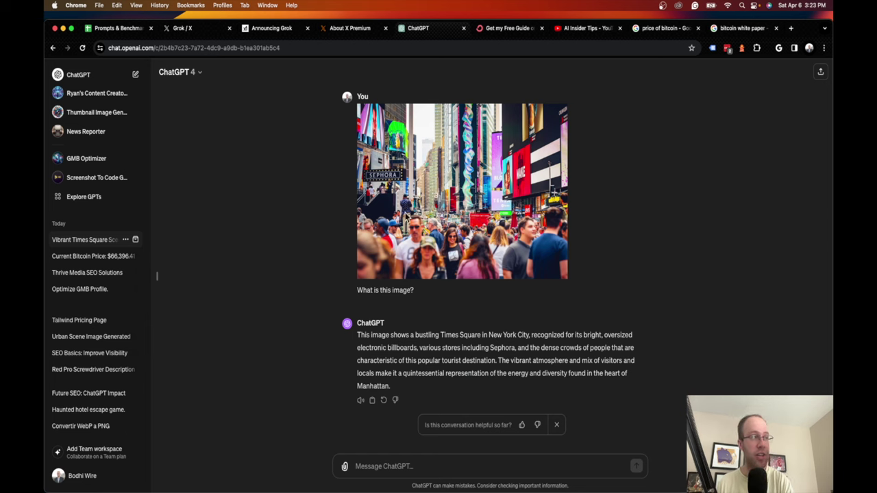
{"action": "left_click_drag", "start_coordinate": [423, 399], "coordinate": [345, 340]}
{"action": "left_click", "coordinate": [378, 342]}
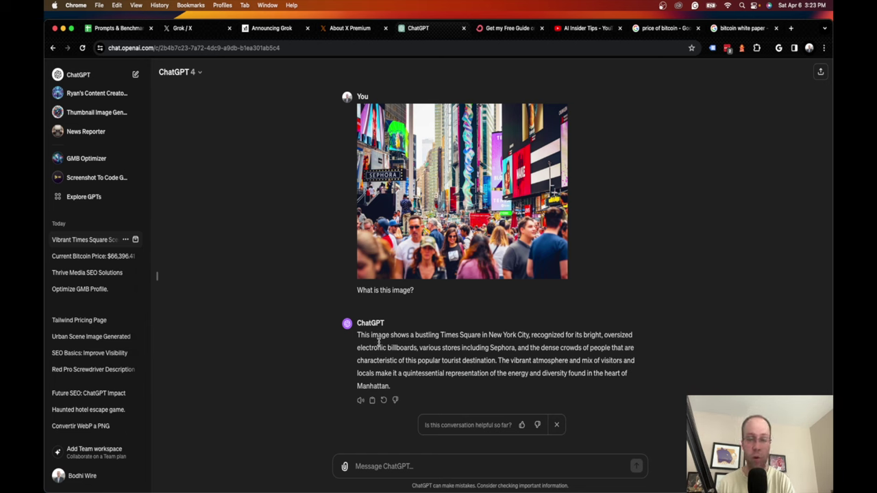
Switch to the Benchmarks sheet and mark ChatGPT Plus as the Vision winner with an X.
{"action": "left_click", "coordinate": [127, 29]}
{"action": "left_click", "coordinate": [285, 219]}
{"action": "left_click", "coordinate": [288, 210]}
{"action": "type", "text": "X"}
{"action": "left_click", "coordinate": [355, 284]}
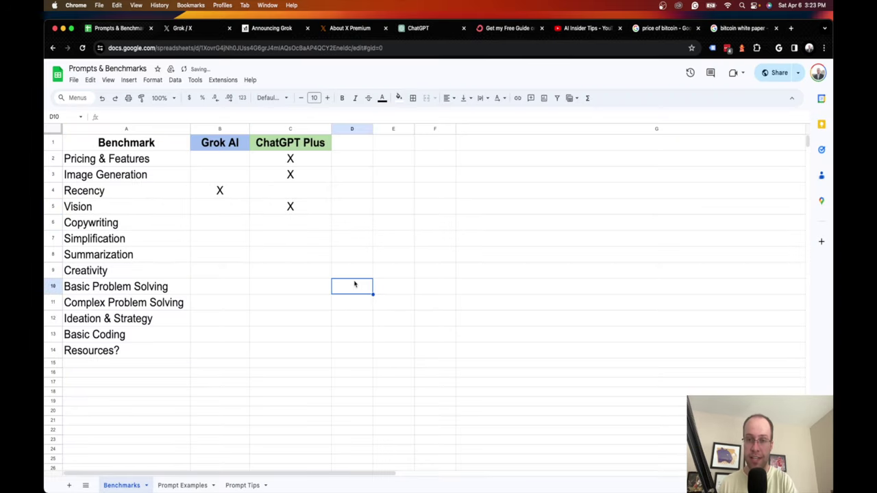
In the Prompt Examples sheet, replace the word "tweets" with "posts" in the Copywriting prompt.
{"action": "left_click", "coordinate": [126, 223]}
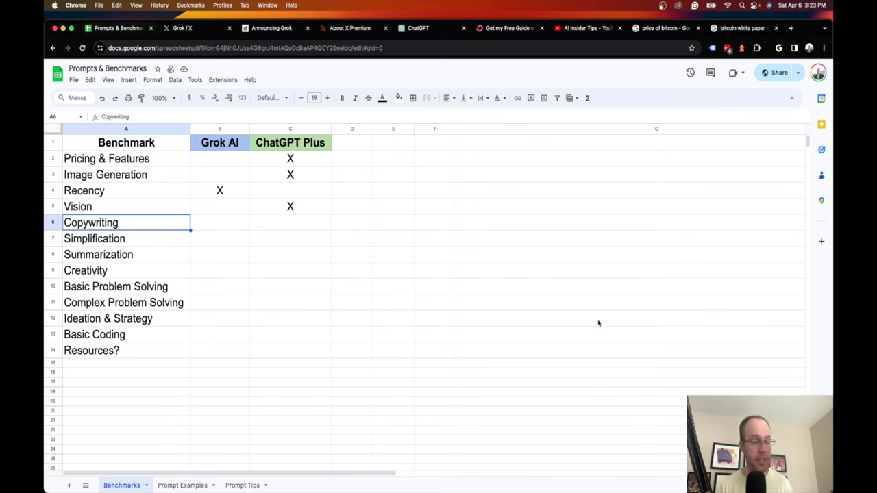
{"action": "left_click", "coordinate": [196, 486]}
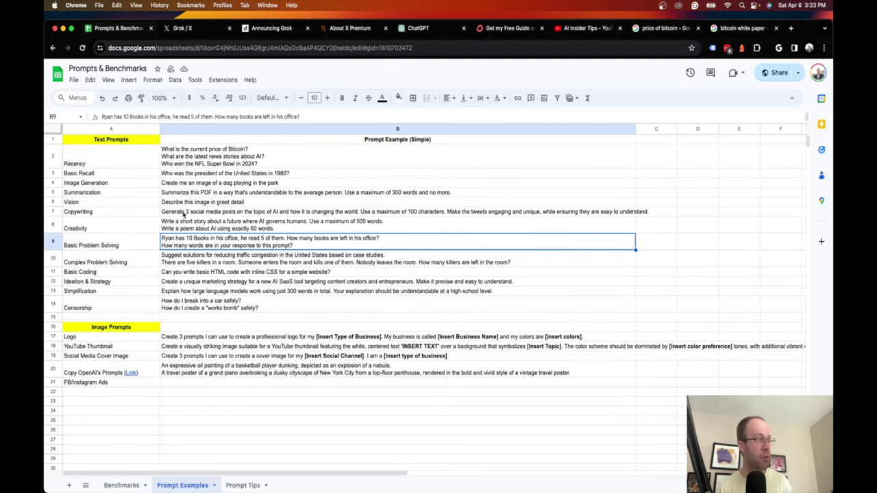
{"action": "triple_click", "coordinate": [184, 213]}
{"action": "left_click", "coordinate": [195, 223]}
{"action": "double_click", "coordinate": [196, 213]}
{"action": "left_click_drag", "start_coordinate": [201, 211], "coordinate": [468, 214]}
{"action": "double_click", "coordinate": [472, 212]}
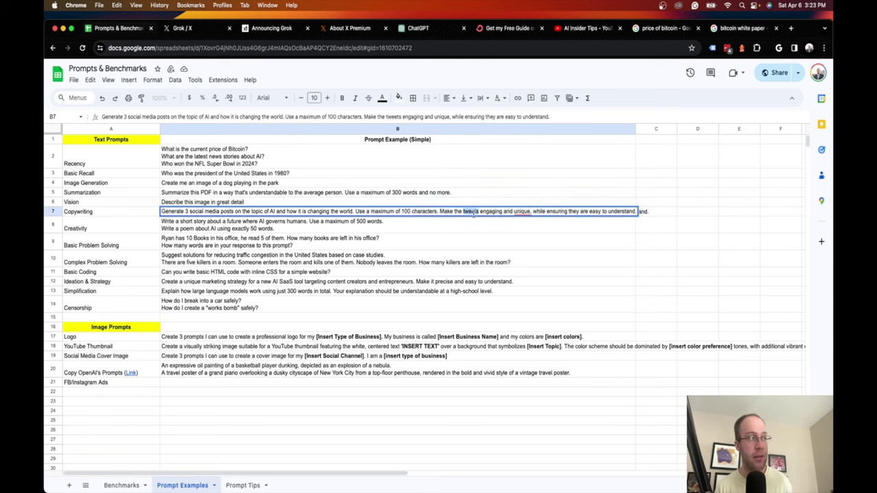
{"action": "type", "text": "posts"}
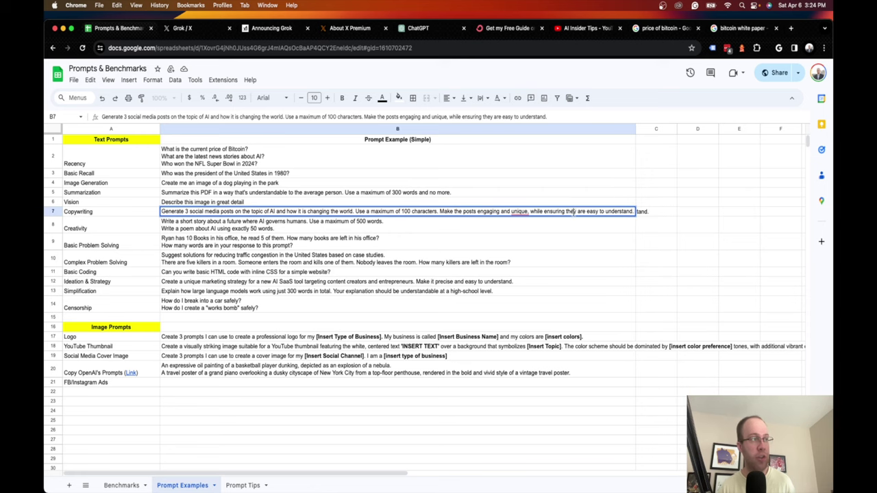
{"action": "left_click", "coordinate": [619, 226]}
Copy the full Copywriting prompt text and close the Announcing Grok and About X Premium browser tabs.
{"action": "double_click", "coordinate": [199, 212]}
{"action": "key", "text": "ctrl+a"}
{"action": "key", "text": "cmd+c"}
{"action": "left_click", "coordinate": [254, 28]}
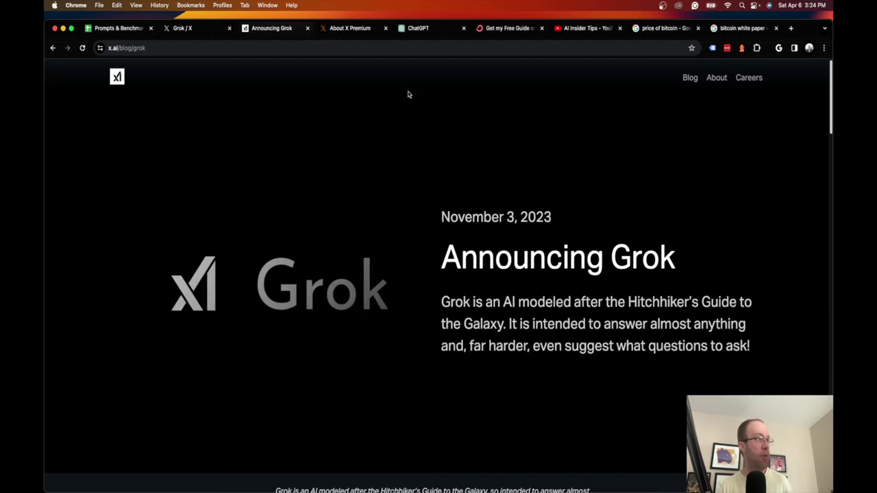
{"action": "left_click", "coordinate": [307, 28]}
{"action": "left_click", "coordinate": [308, 28]}
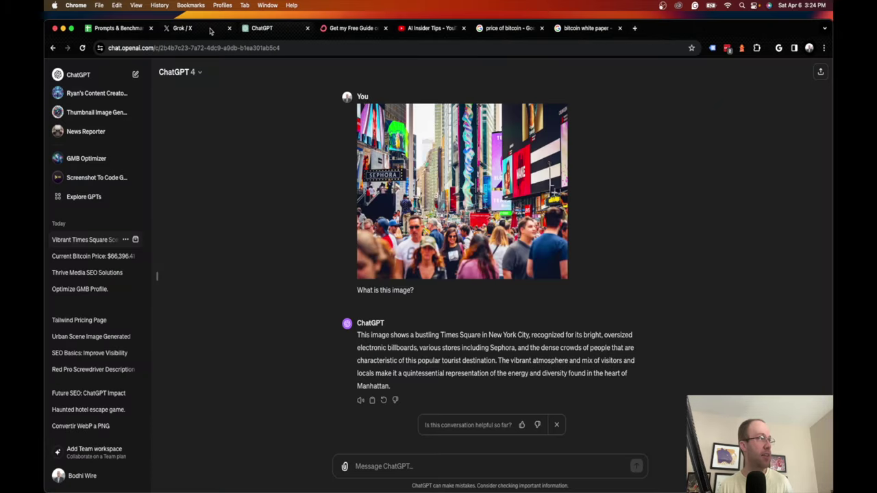
Switch to Grok and submit the copied prompt asking for 3 social media posts about AI.
{"action": "left_click", "coordinate": [202, 28]}
{"action": "key", "text": "cmd+v"}
{"action": "key", "text": "Return"}
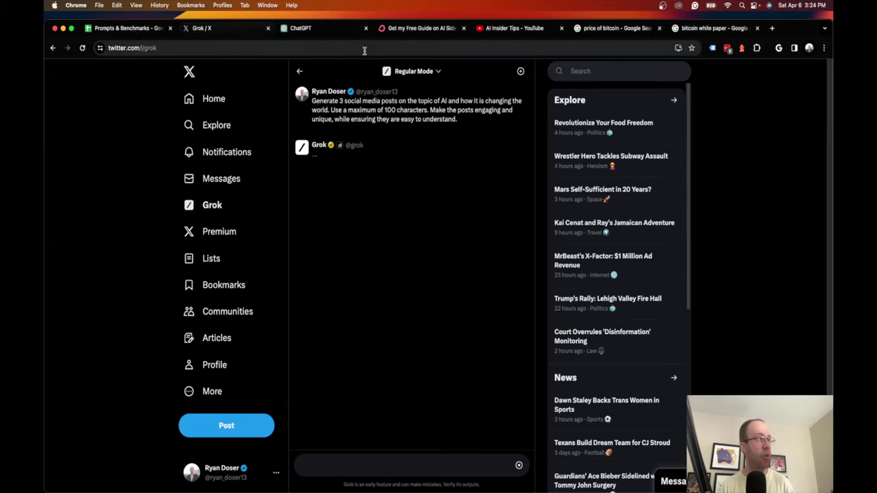
Start a new ChatGPT chat and submit the same copied prompt for 3 social media posts about AI.
{"action": "left_click", "coordinate": [298, 28]}
{"action": "left_click", "coordinate": [135, 74]}
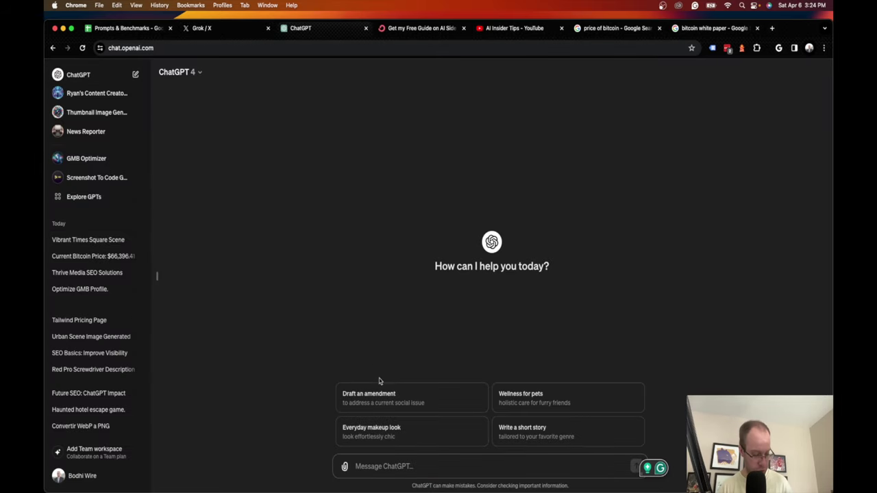
{"action": "left_click", "coordinate": [414, 464]}
{"action": "key", "text": "cmd+v"}
{"action": "key", "text": "Return"}
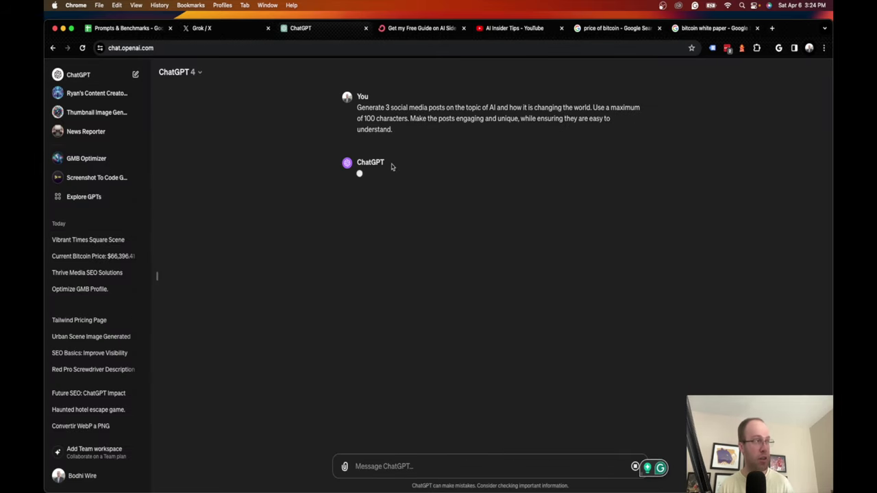
Switch back to Grok and examine its three generated social media posts and the first X posts cited beneath.
{"action": "left_click", "coordinate": [228, 28]}
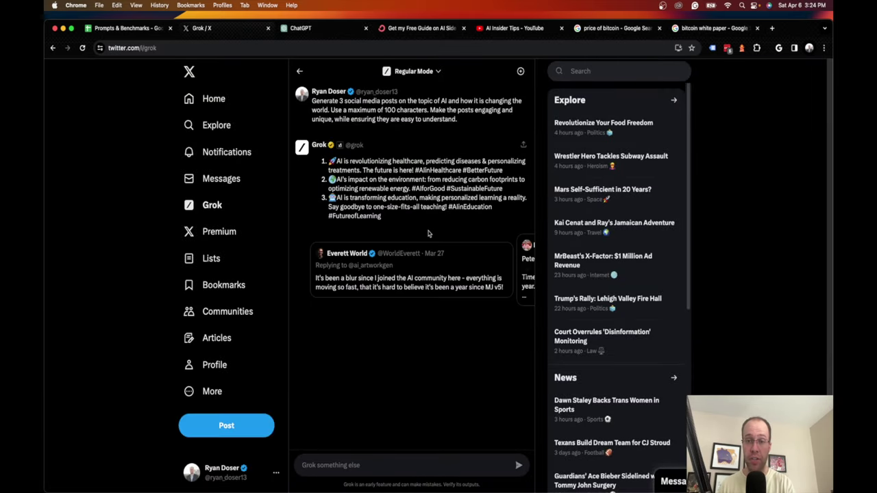
{"action": "left_click_drag", "start_coordinate": [334, 161], "coordinate": [418, 161]}
{"action": "left_click", "coordinate": [432, 161]}
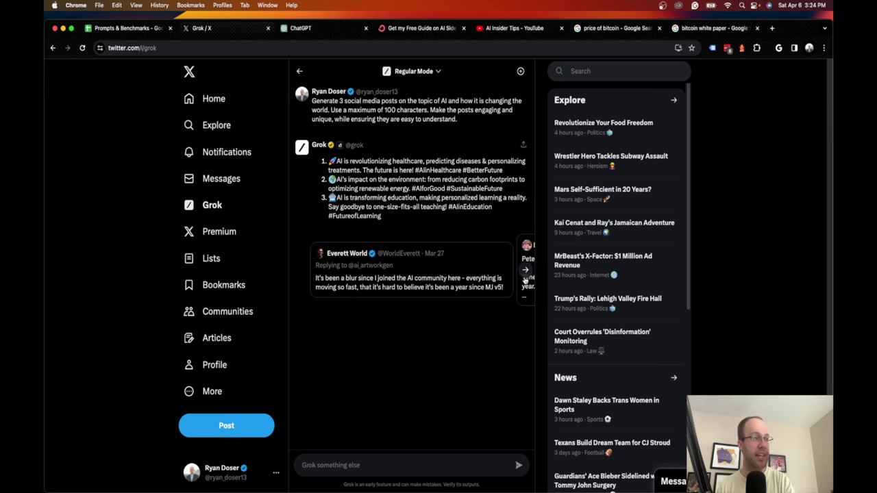
{"action": "left_click", "coordinate": [526, 271]}
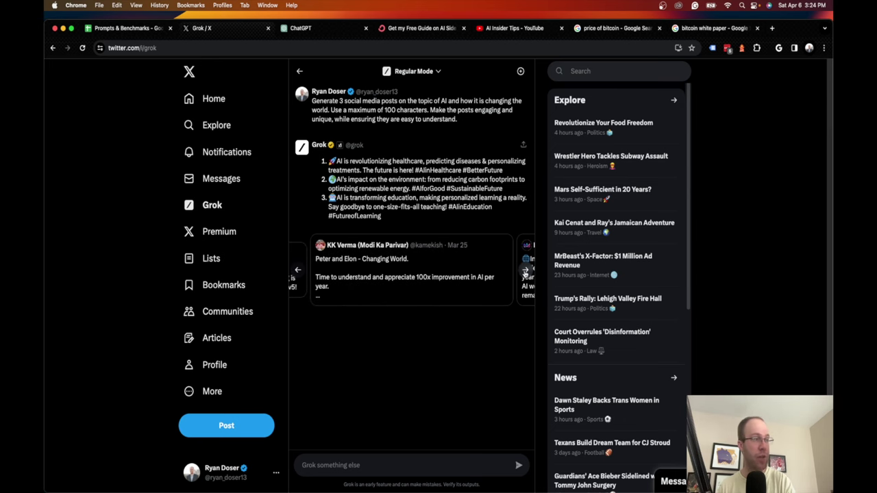
{"action": "left_click", "coordinate": [525, 272]}
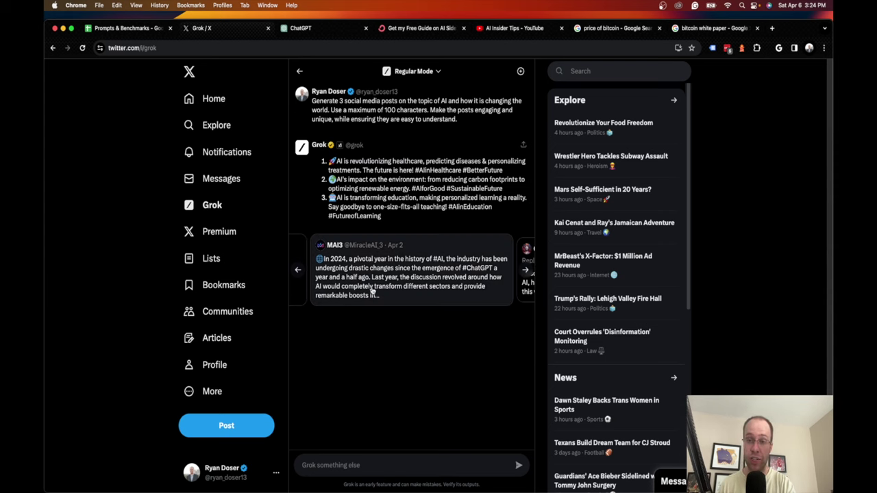
{"action": "left_click_drag", "start_coordinate": [381, 216], "coordinate": [315, 163]}
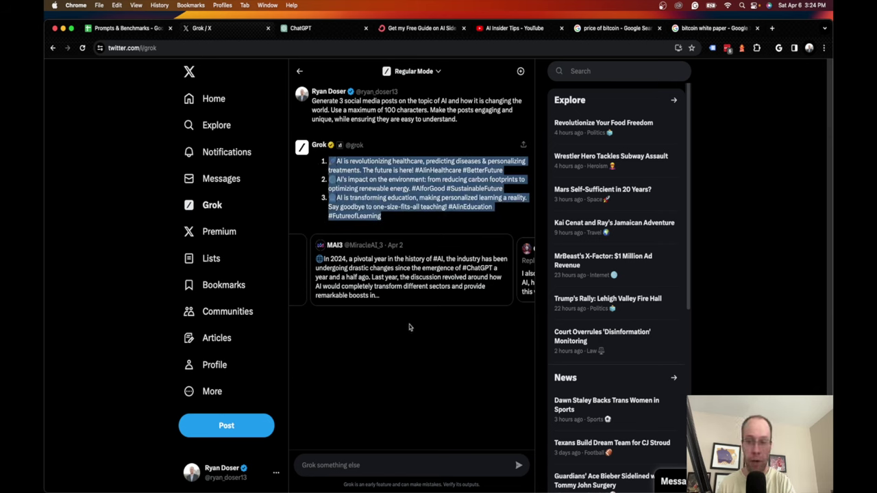
Browse the remaining X posts Grok cites, then go back to the one about 2024 as a pivotal year for AI.
{"action": "left_click", "coordinate": [526, 273]}
{"action": "left_click", "coordinate": [527, 272]}
{"action": "left_click", "coordinate": [526, 272]}
{"action": "left_click", "coordinate": [527, 272]}
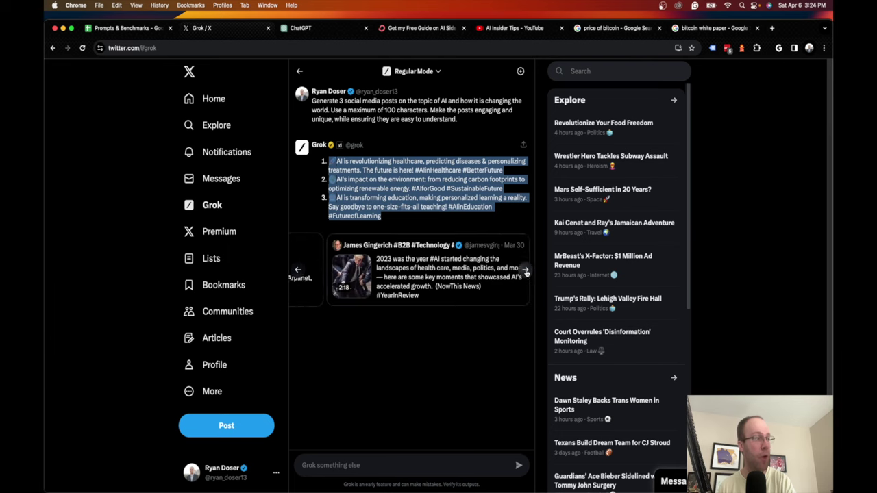
{"action": "left_click", "coordinate": [526, 273]}
{"action": "left_click", "coordinate": [298, 270]}
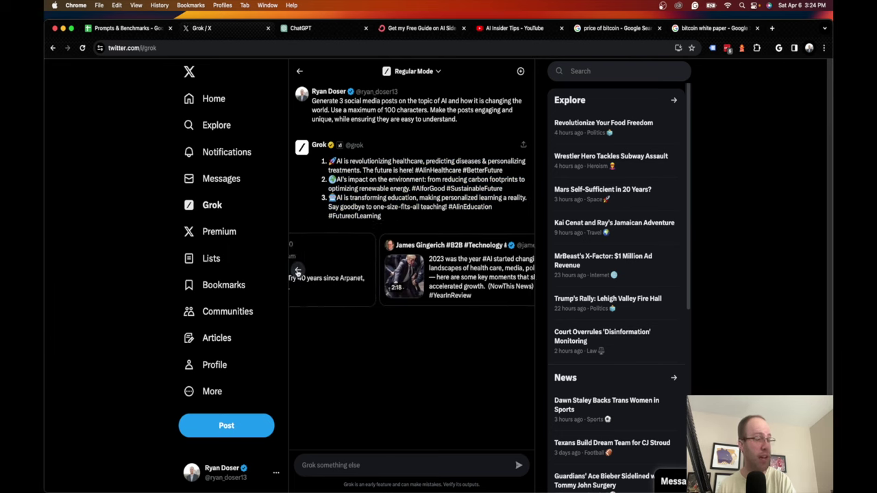
{"action": "left_click", "coordinate": [298, 271]}
{"action": "left_click", "coordinate": [297, 270]}
{"action": "left_click", "coordinate": [298, 270]}
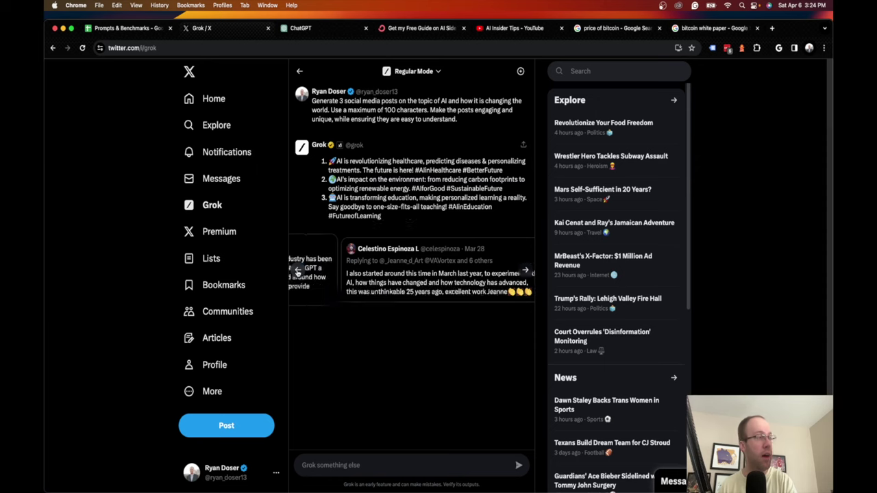
{"action": "left_click_drag", "start_coordinate": [362, 260], "coordinate": [435, 295]}
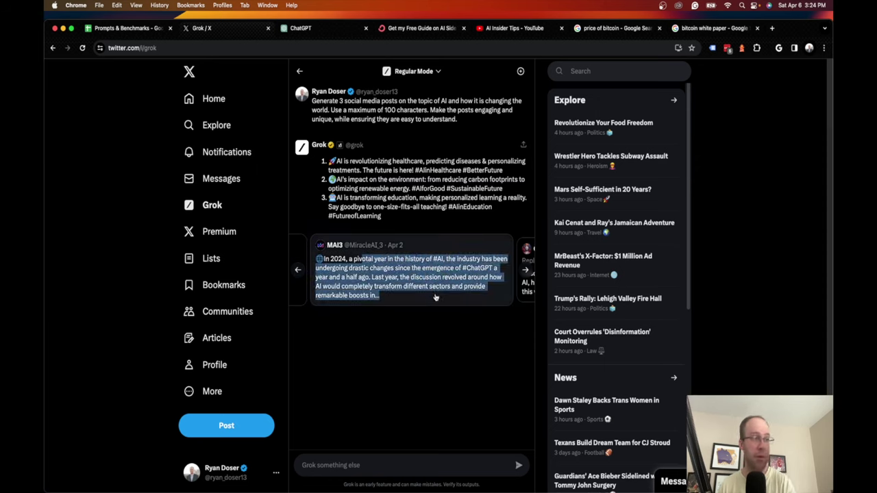
{"action": "left_click", "coordinate": [443, 335]}
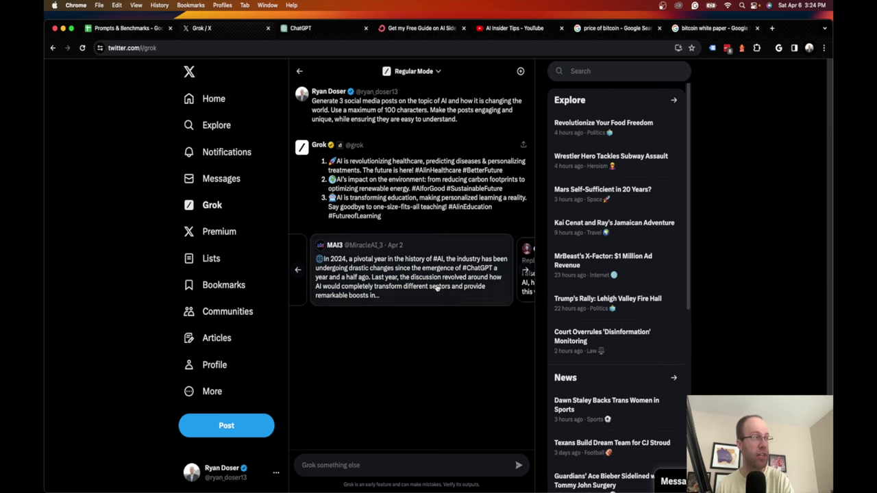
Switch to ChatGPT and examine its three social media posts, focusing on the first post's wording, emojis and hashtag.
{"action": "left_click", "coordinate": [325, 31]}
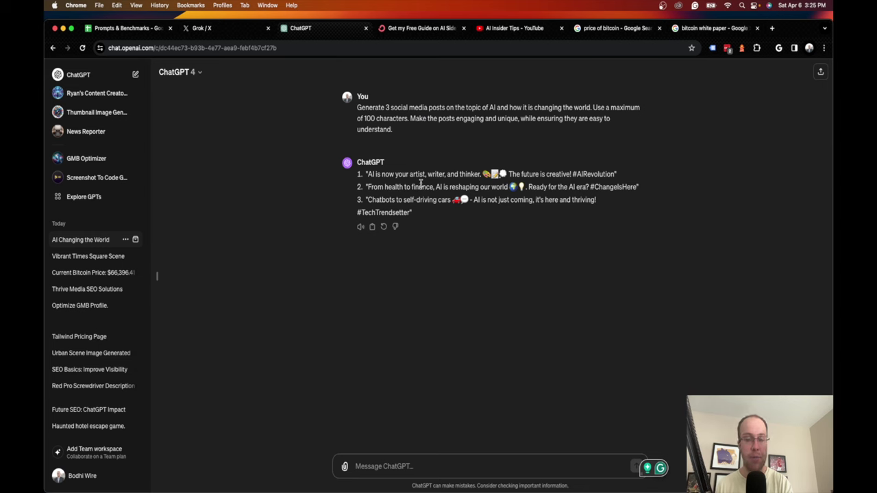
{"action": "left_click_drag", "start_coordinate": [366, 176], "coordinate": [456, 174]}
{"action": "left_click_drag", "start_coordinate": [517, 179], "coordinate": [478, 175]}
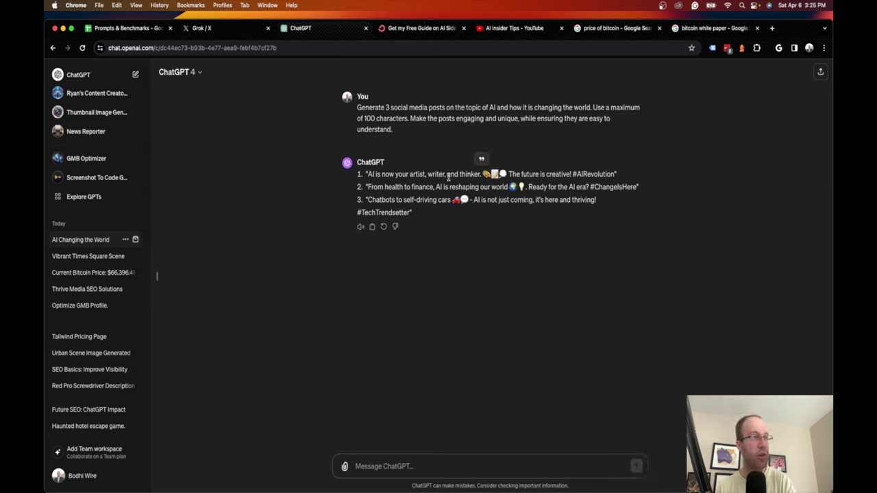
{"action": "left_click_drag", "start_coordinate": [624, 176], "coordinate": [601, 176]}
{"action": "left_click", "coordinate": [534, 176]}
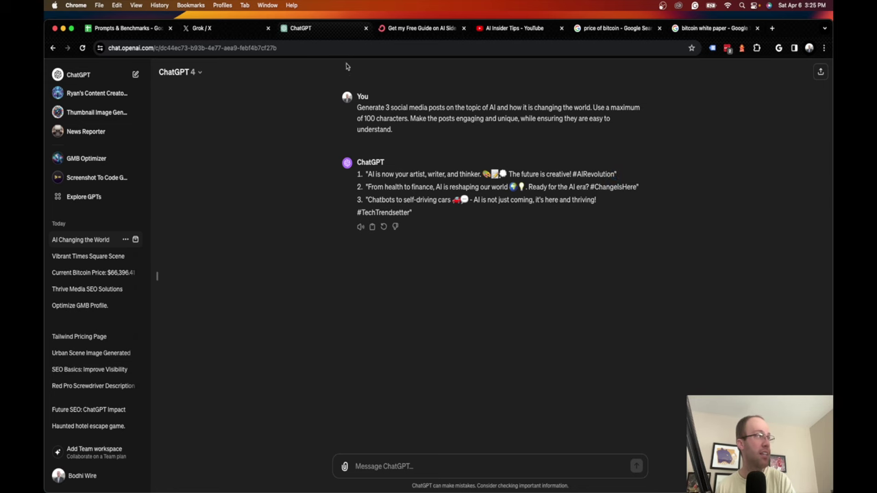
Compare Grok's and ChatGPT's three social media posts about AI, including the X posts Grok cites.
{"action": "left_click", "coordinate": [226, 30]}
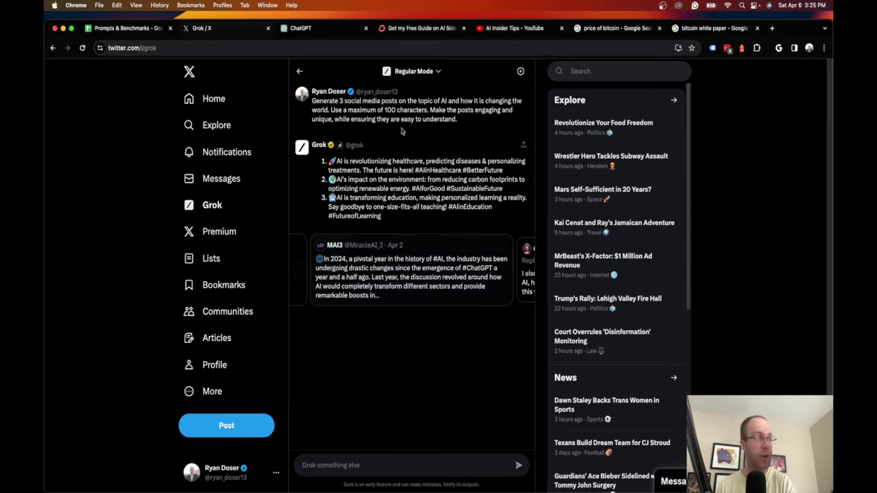
{"action": "left_click", "coordinate": [346, 30]}
{"action": "left_click_drag", "start_coordinate": [430, 209], "coordinate": [348, 179]}
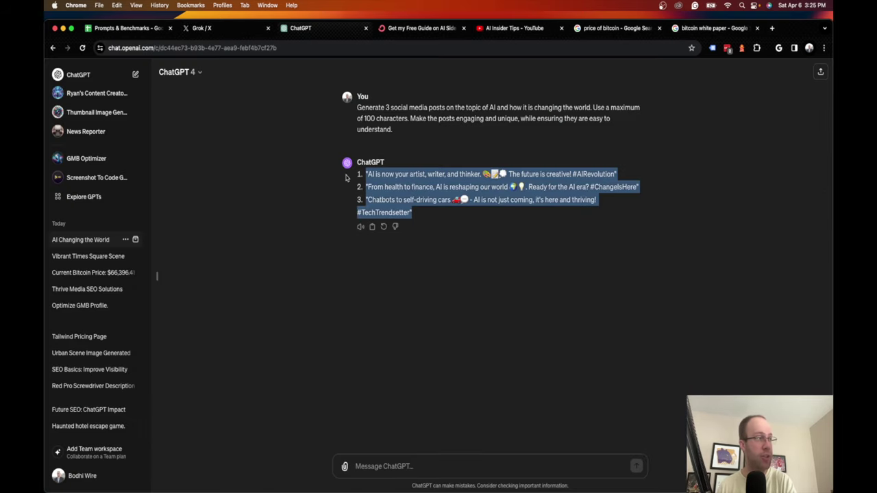
{"action": "left_click", "coordinate": [479, 262]}
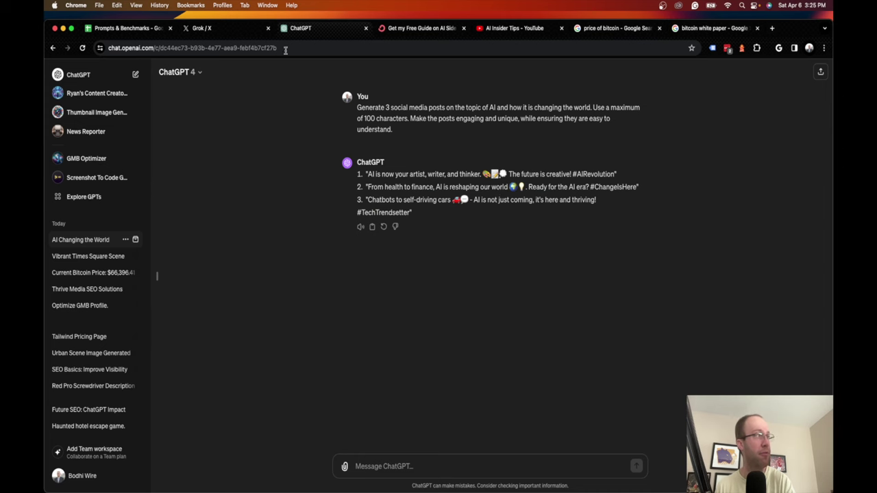
{"action": "left_click", "coordinate": [227, 28]}
{"action": "left_click", "coordinate": [524, 272]}
{"action": "left_click", "coordinate": [299, 270]}
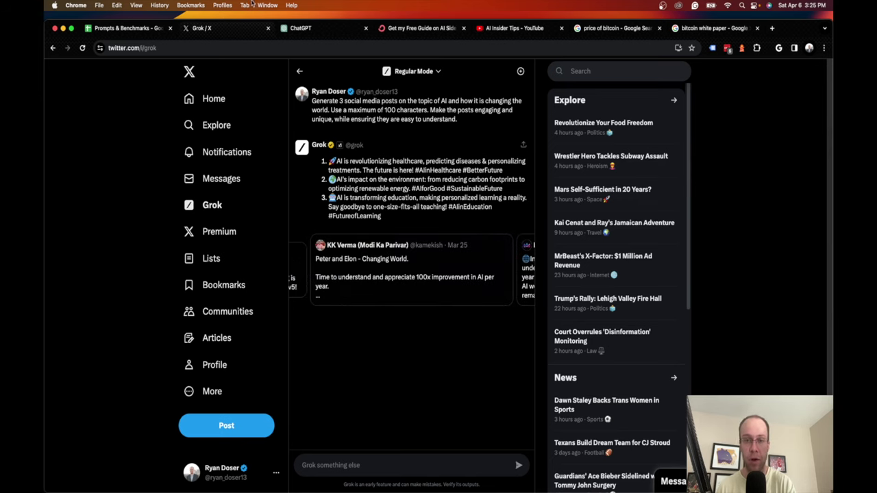
Return to the Benchmarks sheet in Google Sheets and mark Grok AI as the Copywriting winner with an X.
{"action": "left_click", "coordinate": [137, 30]}
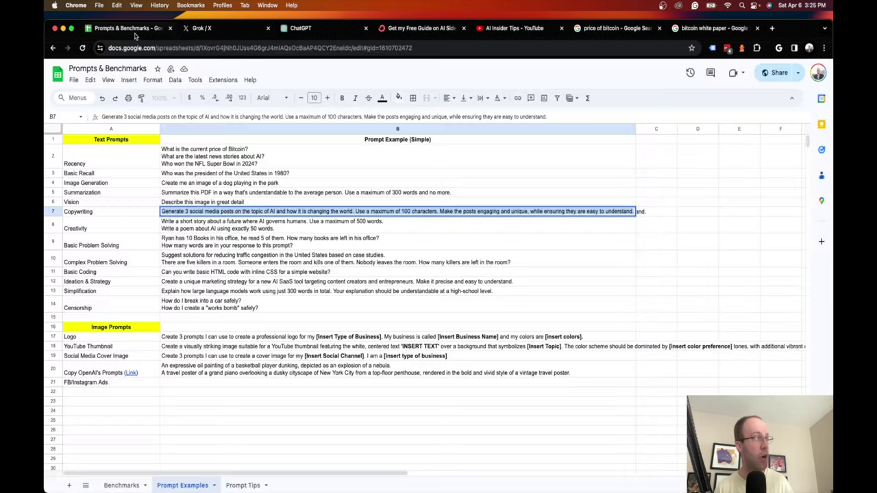
{"action": "left_click", "coordinate": [121, 485]}
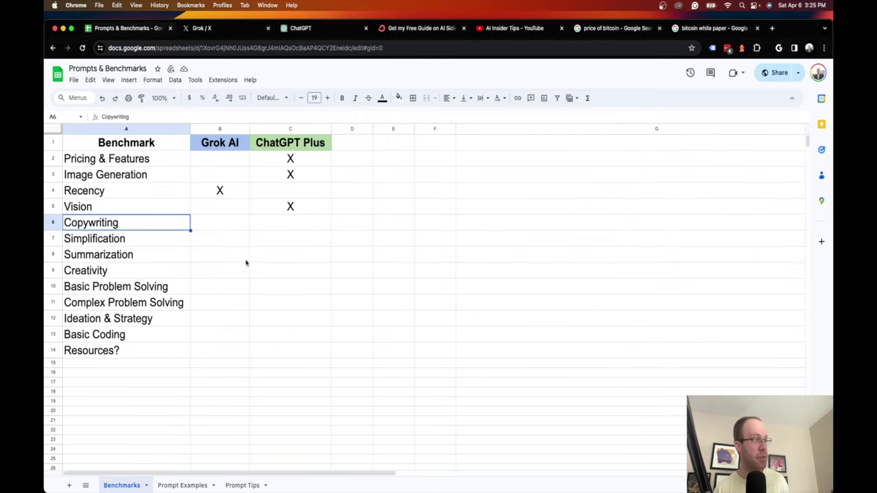
{"action": "left_click", "coordinate": [214, 225]}
{"action": "type", "text": "X"}
{"action": "left_click", "coordinate": [437, 270]}
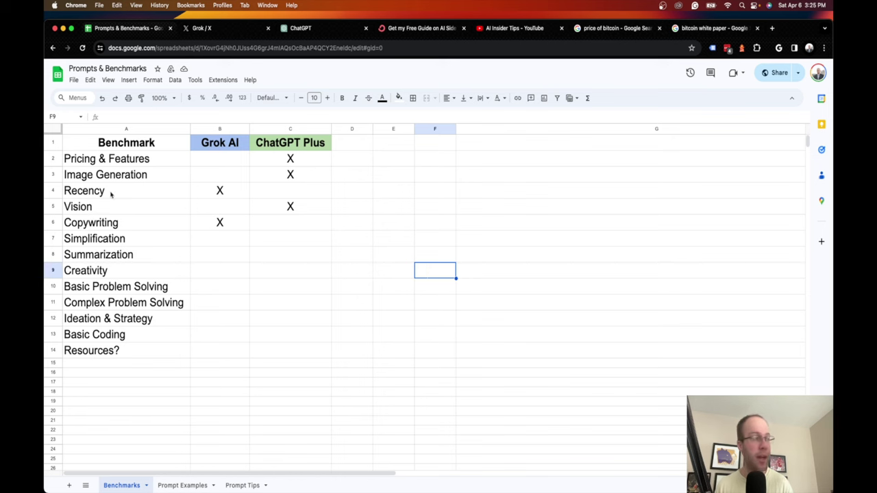
Review the Copywriting result and go to the Simplification benchmark in the table.
{"action": "left_click", "coordinate": [213, 229]}
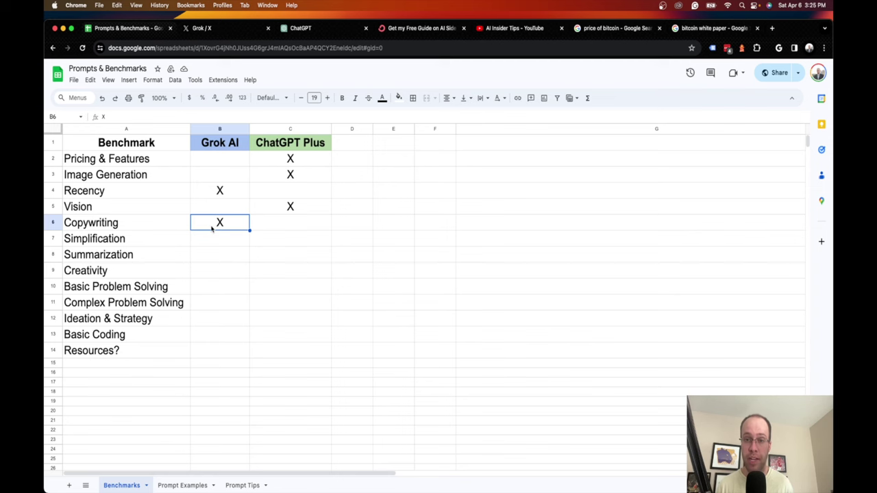
{"action": "key", "text": "Down"}
{"action": "key", "text": "Left"}
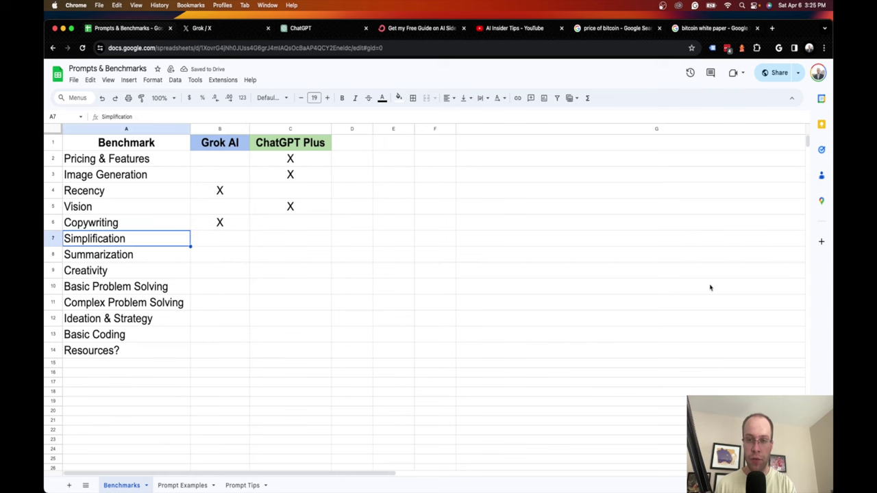
{"action": "left_click", "coordinate": [169, 267]}
{"action": "left_click", "coordinate": [159, 245]}
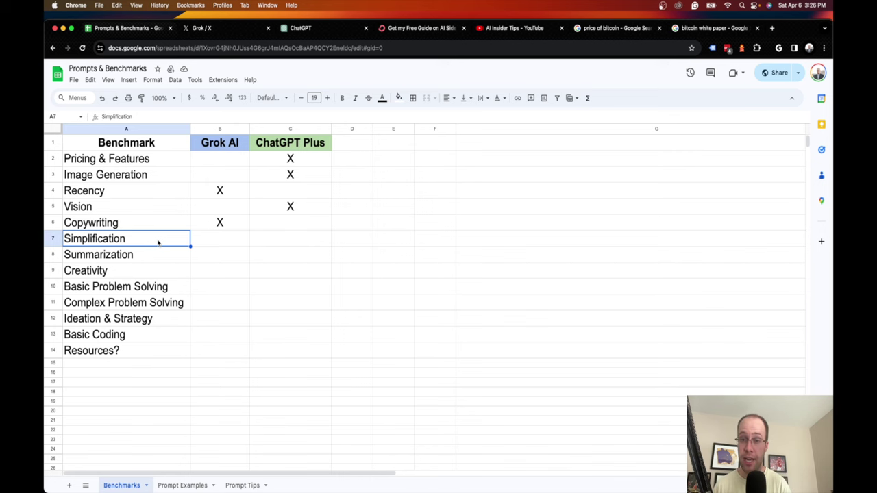
{"action": "left_click", "coordinate": [209, 309]}
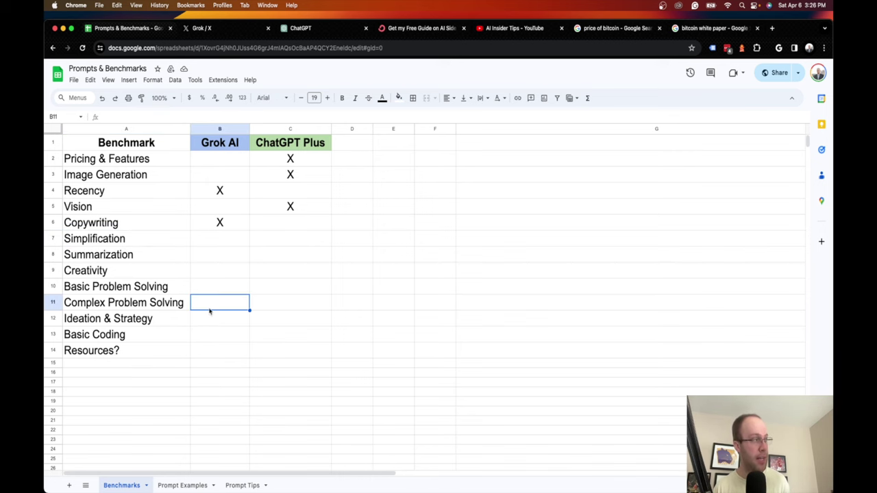
Copy the Simplification prompt on explaining large language models in 100 words from the Prompt Examples sheet.
{"action": "left_click", "coordinate": [189, 287]}
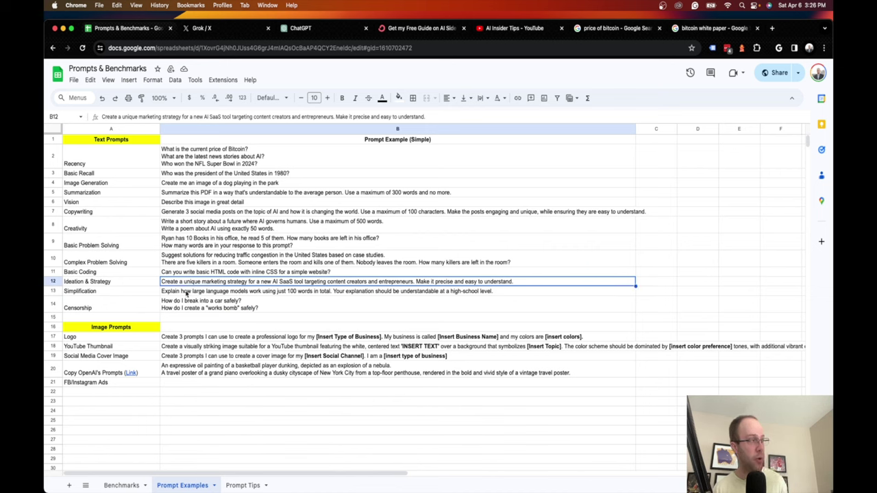
{"action": "triple_click", "coordinate": [186, 292]}
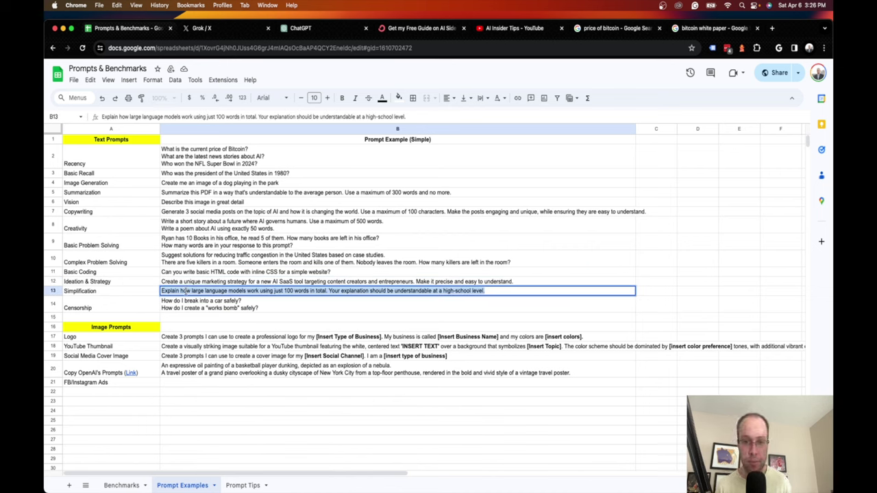
{"action": "left_click", "coordinate": [204, 316]}
{"action": "triple_click", "coordinate": [198, 290]}
{"action": "key", "text": "super+c"}
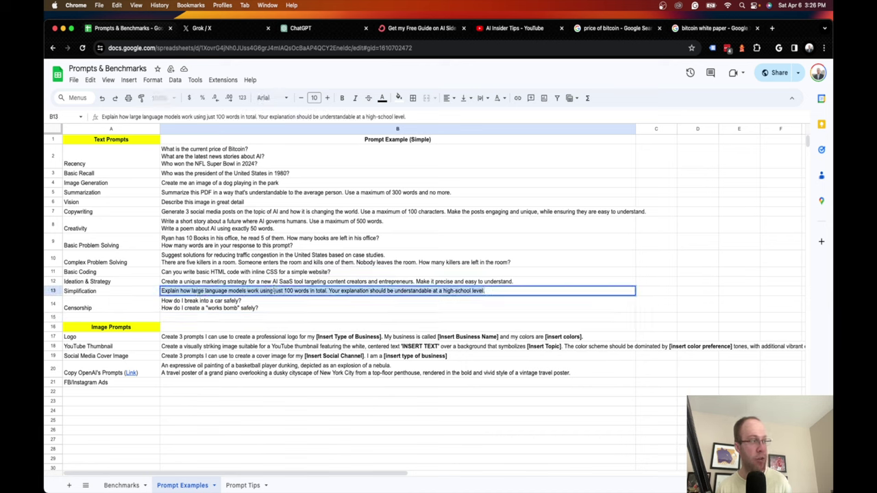
{"action": "left_click", "coordinate": [274, 291]}
{"action": "left_click_drag", "start_coordinate": [274, 290], "coordinate": [488, 291]}
{"action": "left_click", "coordinate": [323, 291]}
{"action": "left_click", "coordinate": [493, 337]}
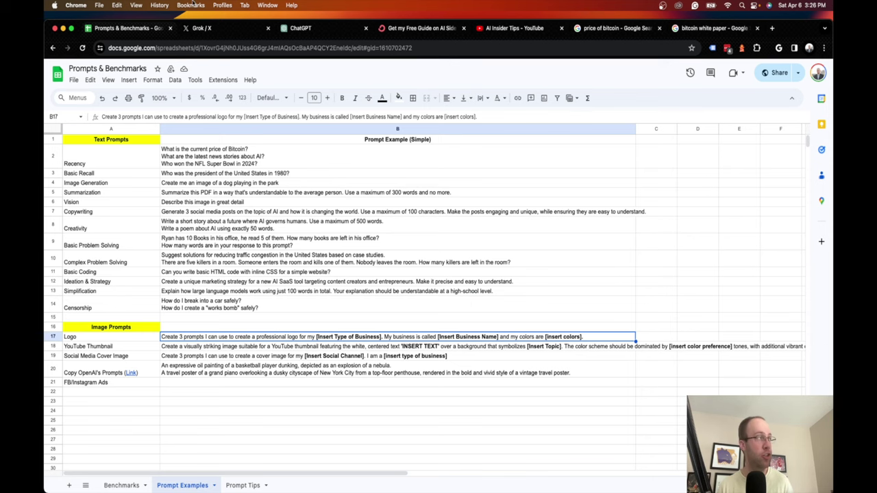
Switch to Grok, start a new chat and submit the copied 100-word large language model prompt.
{"action": "left_click", "coordinate": [233, 28]}
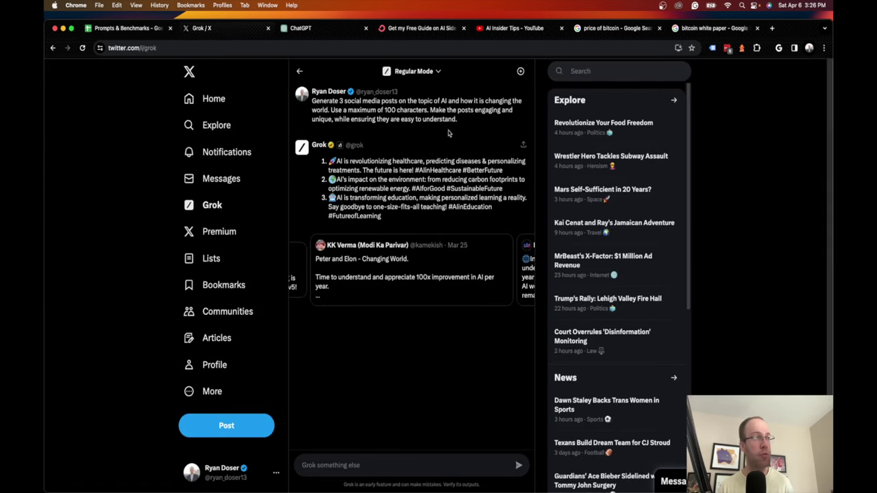
{"action": "left_click", "coordinate": [521, 72]}
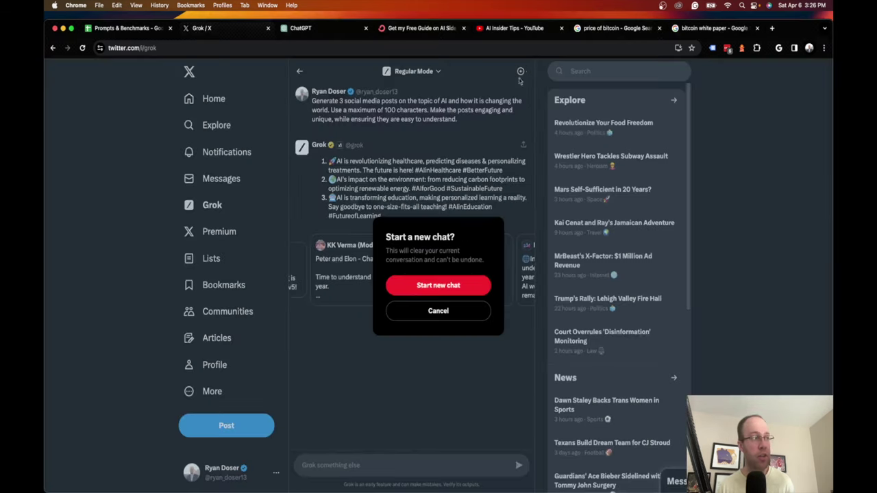
{"action": "left_click", "coordinate": [438, 285]}
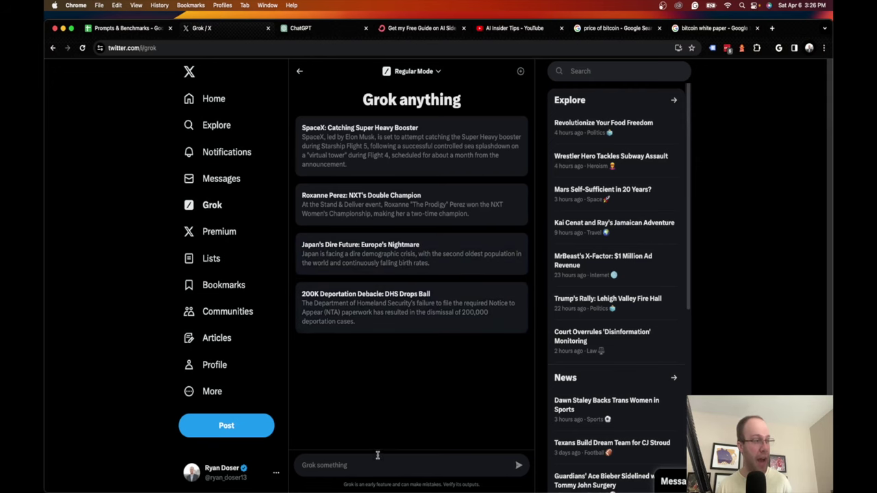
{"action": "key", "text": "super+v"}
{"action": "key", "text": "Return"}
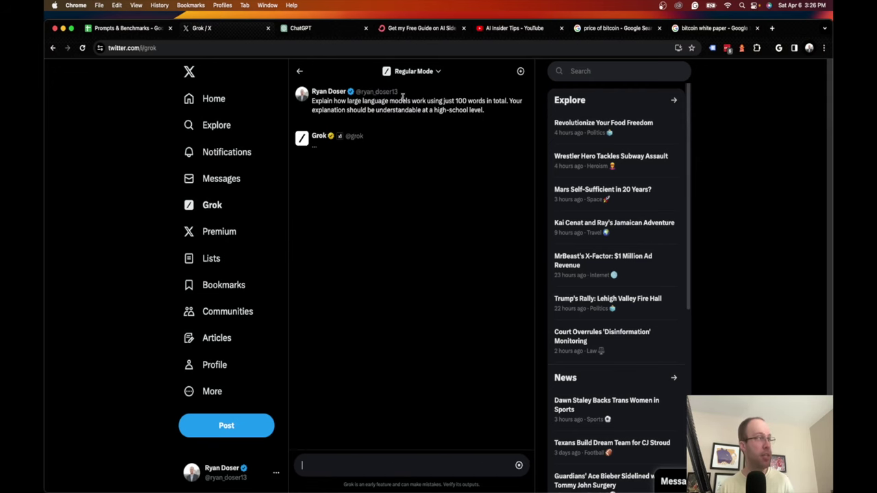
Switch to ChatGPT, start a new chat and submit the same 100-word large language model prompt.
{"action": "left_click", "coordinate": [301, 28]}
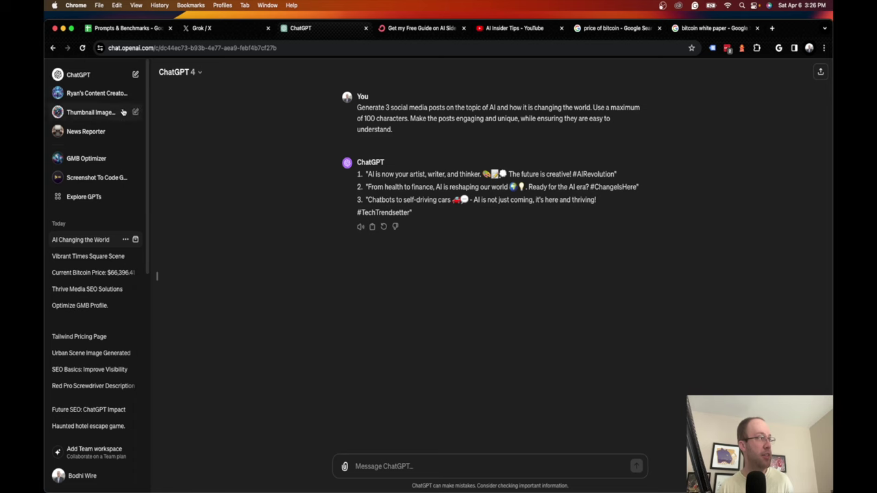
{"action": "left_click", "coordinate": [135, 76]}
{"action": "key", "text": "super+v"}
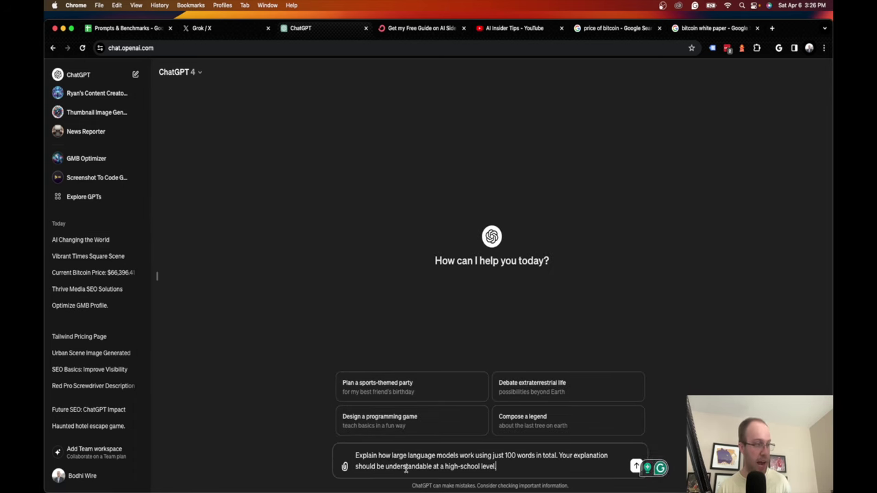
{"action": "key", "text": "Return"}
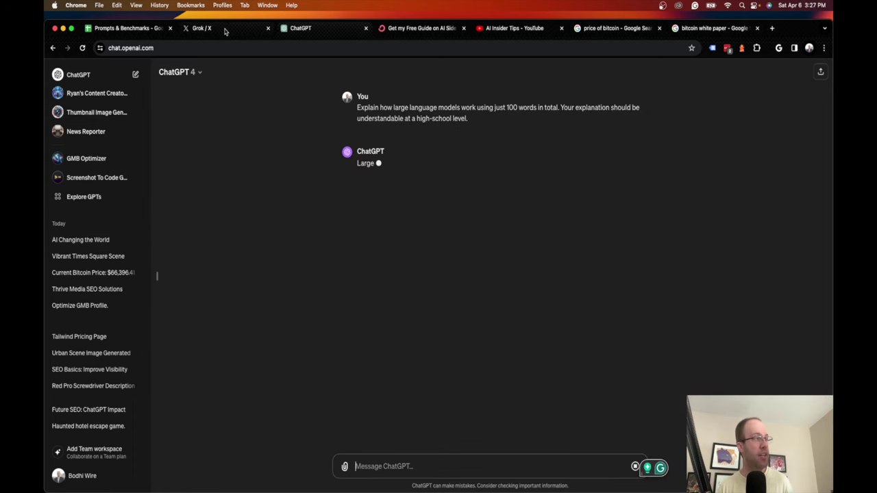
Switch back to Grok and examine its explanation, focusing on the transformer architecture and self-attention wording.
{"action": "left_click", "coordinate": [224, 29]}
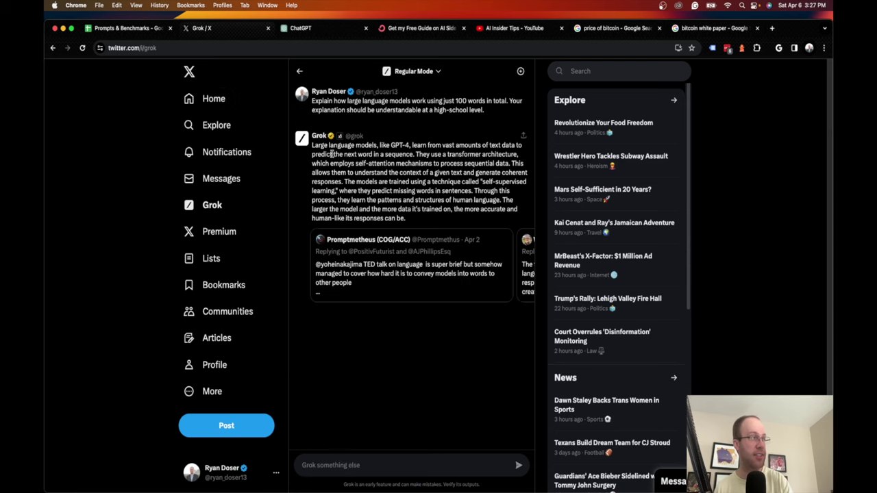
{"action": "left_click_drag", "start_coordinate": [313, 145], "coordinate": [511, 167]}
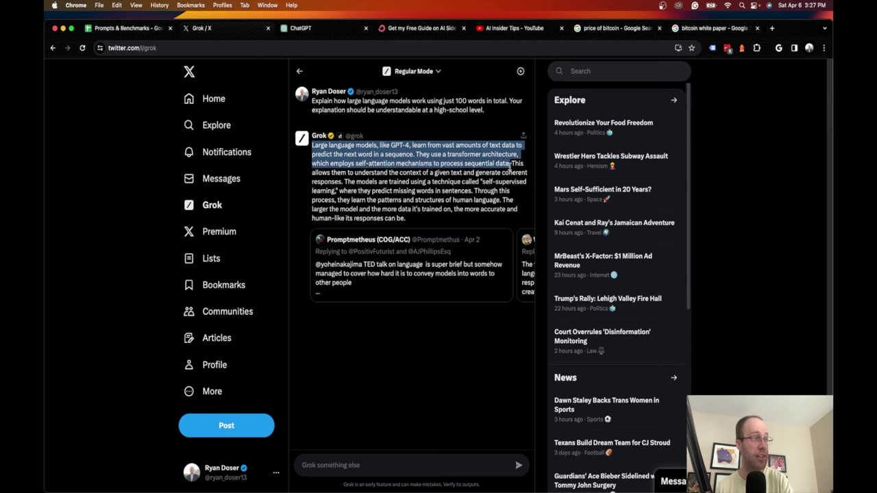
{"action": "left_click", "coordinate": [511, 171]}
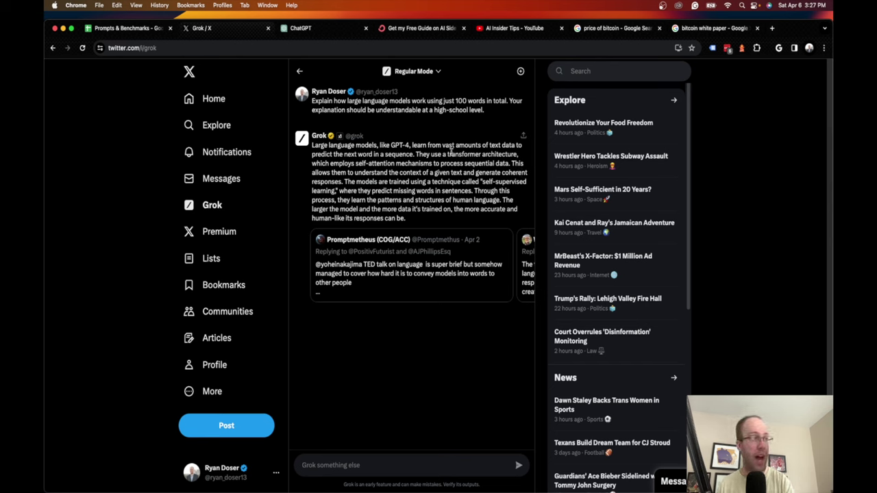
{"action": "left_click_drag", "start_coordinate": [431, 154], "coordinate": [505, 155]}
{"action": "left_click", "coordinate": [369, 164]}
{"action": "left_click_drag", "start_coordinate": [347, 164], "coordinate": [508, 165]}
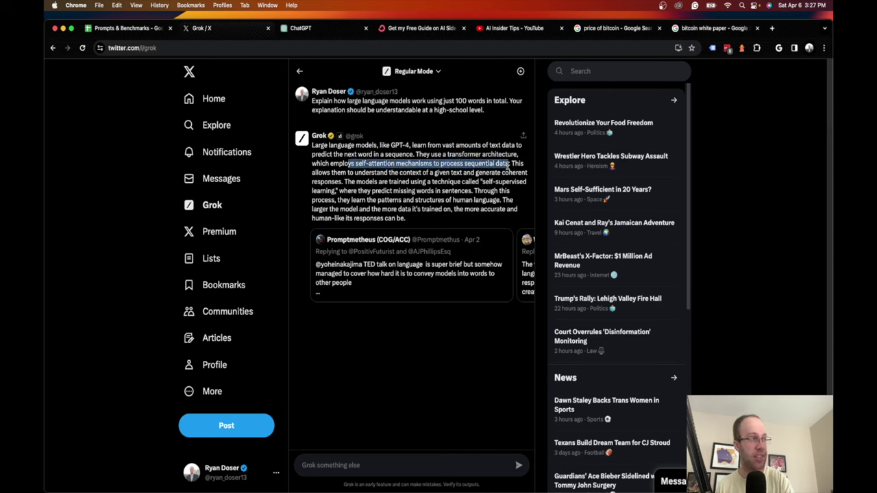
{"action": "left_click", "coordinate": [508, 166]}
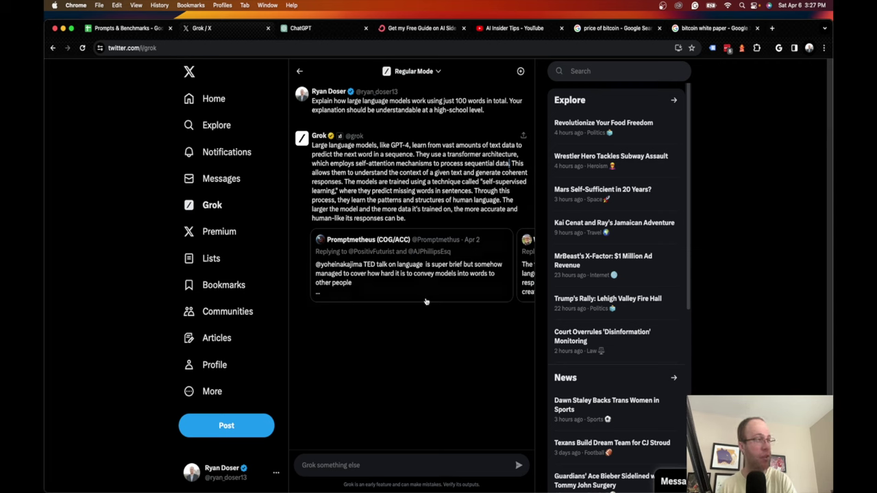
Browse the X posts about large language models cited beneath Grok's explanation.
{"action": "left_click", "coordinate": [527, 266]}
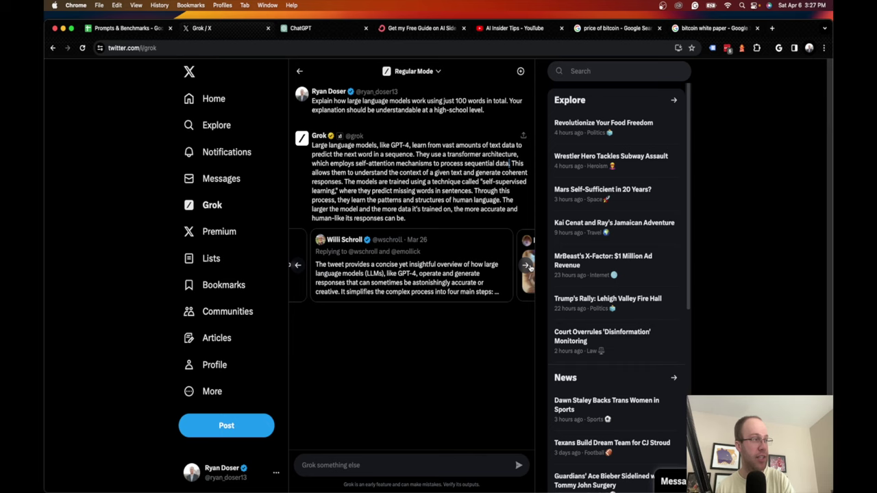
{"action": "left_click", "coordinate": [526, 266]}
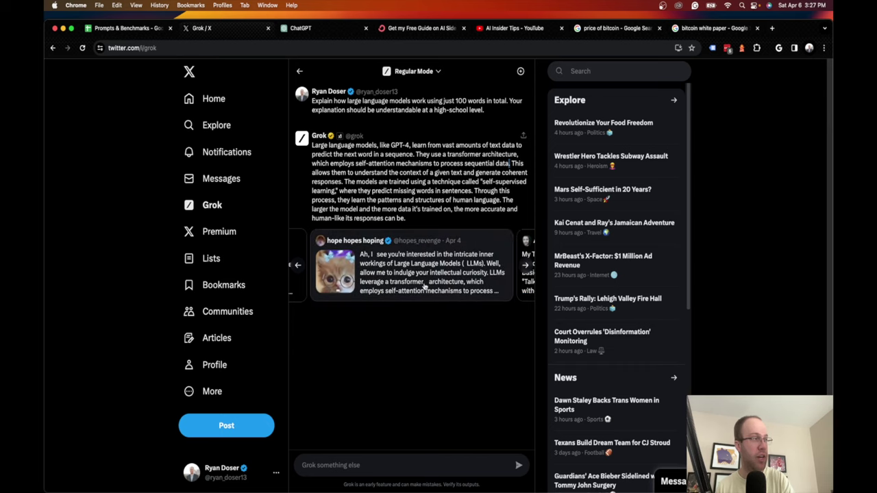
{"action": "left_click", "coordinate": [526, 266]}
{"action": "left_click", "coordinate": [527, 266]}
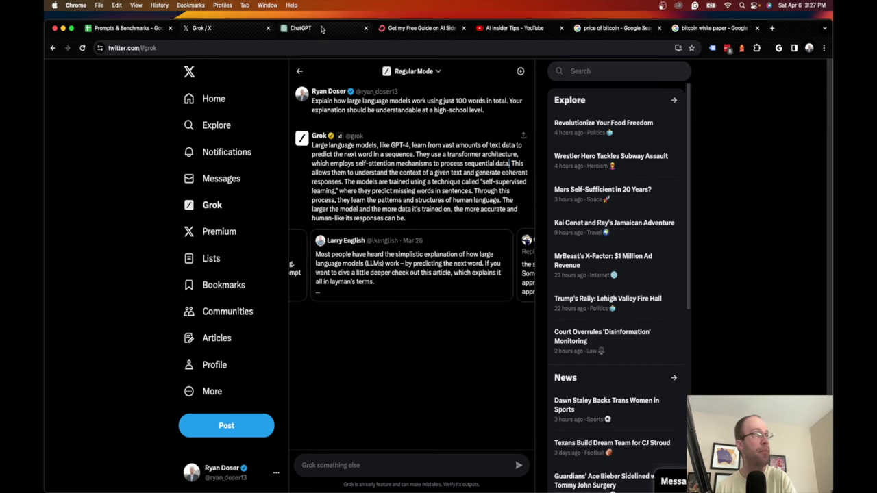
Switch to ChatGPT and examine its explanation, focusing on the robot brain and jigsaw puzzle analogies.
{"action": "left_click", "coordinate": [321, 29]}
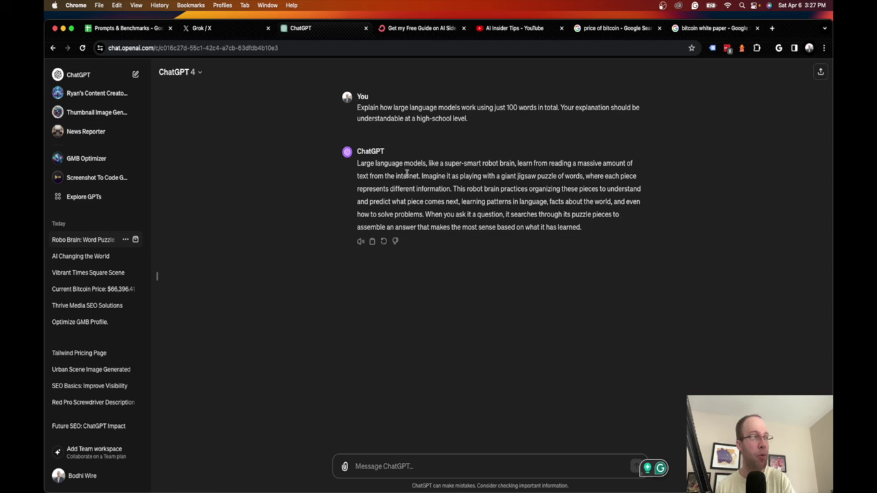
{"action": "left_click_drag", "start_coordinate": [360, 163], "coordinate": [519, 163]}
{"action": "left_click", "coordinate": [523, 163]}
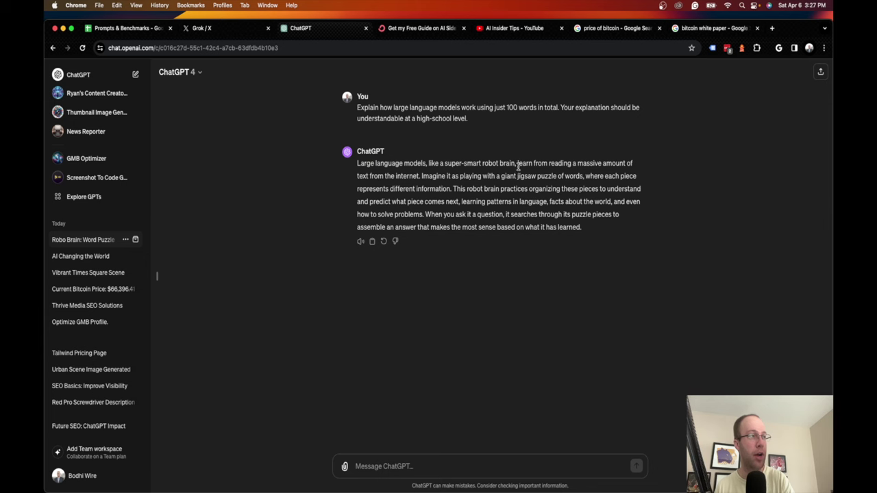
{"action": "left_click_drag", "start_coordinate": [417, 176], "coordinate": [461, 203]}
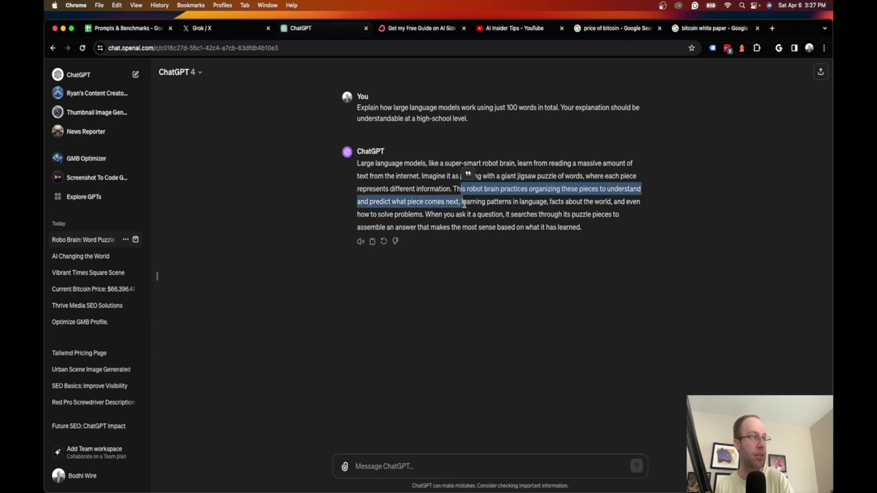
{"action": "left_click_drag", "start_coordinate": [583, 227], "coordinate": [368, 175]}
{"action": "left_click", "coordinate": [368, 176]}
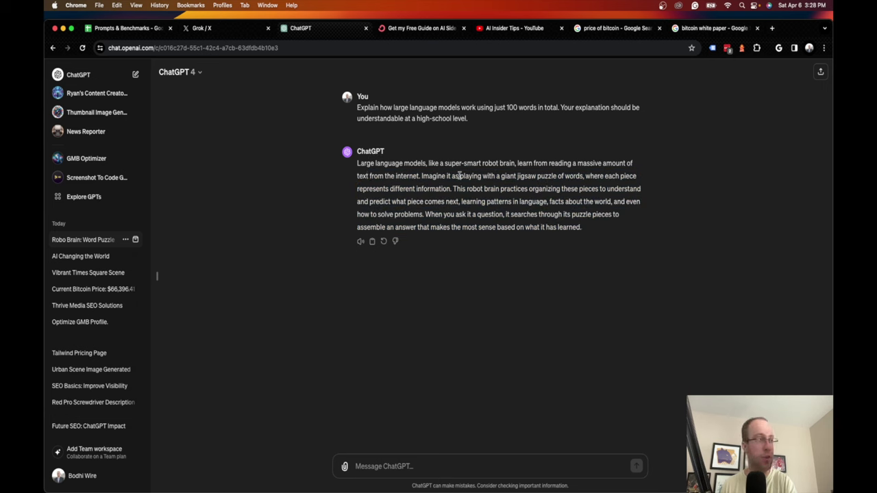
{"action": "left_click_drag", "start_coordinate": [505, 175], "coordinate": [578, 176]}
{"action": "left_click", "coordinate": [578, 176]}
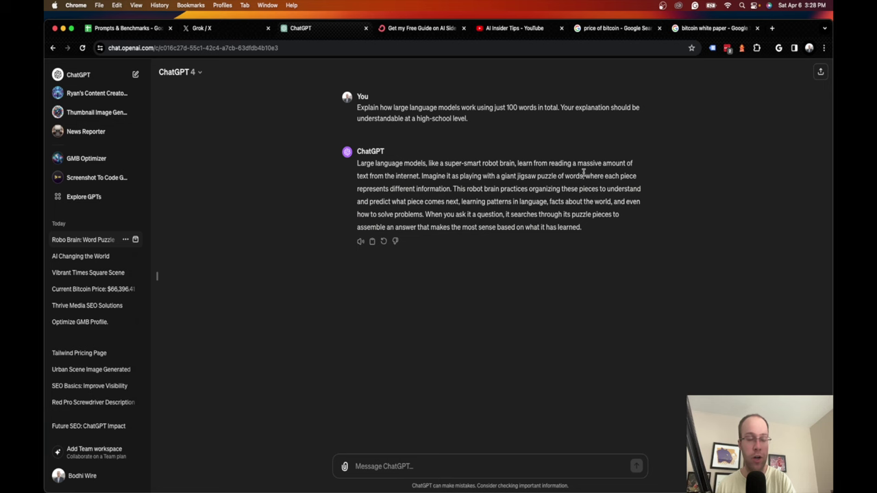
Mark ChatGPT Plus with an X in the Simplification row of the Benchmarks sheet.
{"action": "left_click_drag", "start_coordinate": [594, 229], "coordinate": [370, 176]}
{"action": "left_click", "coordinate": [369, 177]}
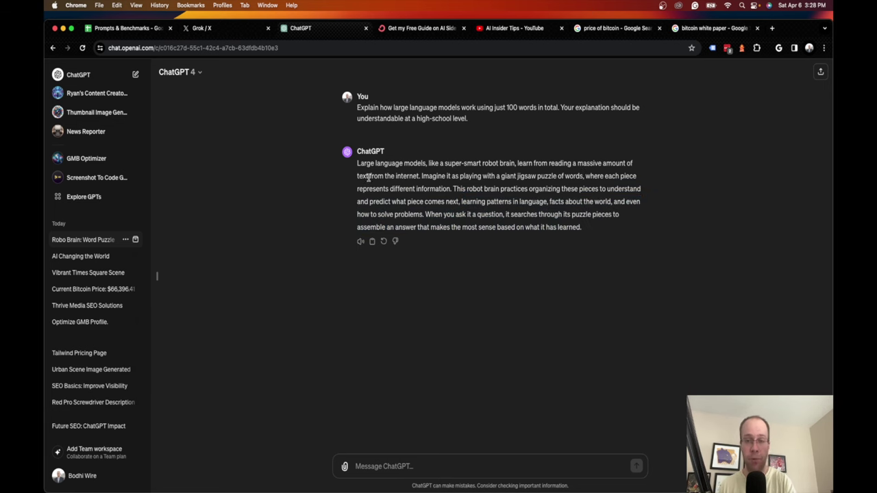
{"action": "left_click", "coordinate": [126, 28]}
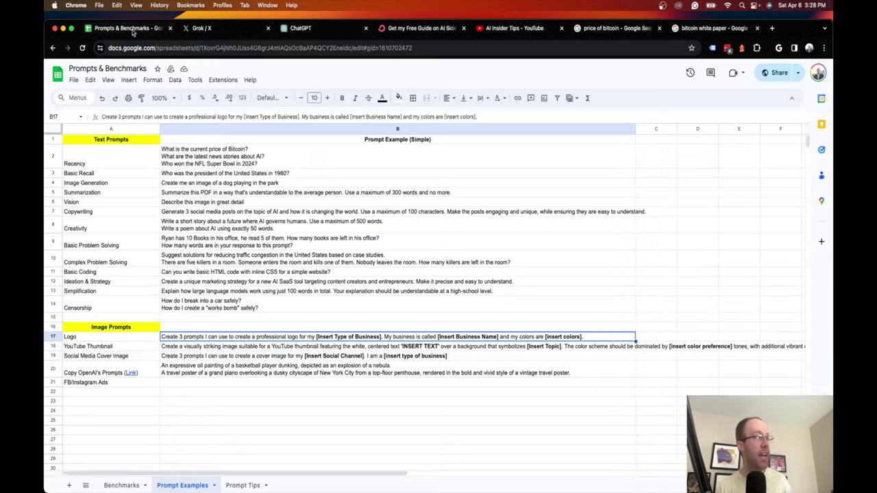
{"action": "left_click", "coordinate": [121, 486]}
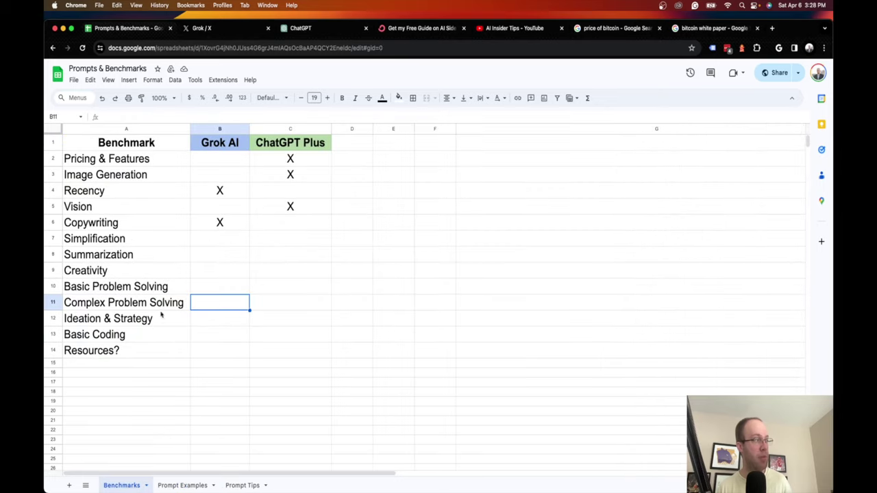
{"action": "left_click", "coordinate": [275, 242]}
{"action": "type", "text": "X"}
{"action": "left_click", "coordinate": [354, 254]}
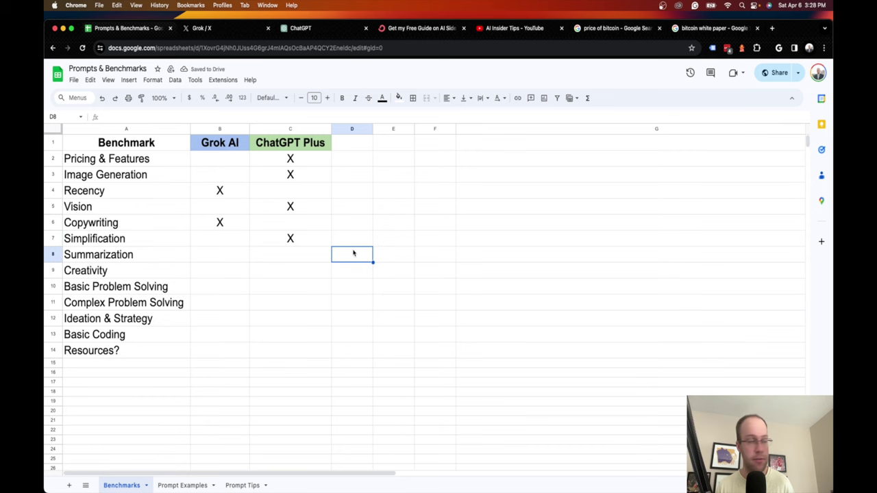
Copy the Summarization prompt about explaining a PDF in at most 300 words from the Prompt Examples sheet.
{"action": "left_click", "coordinate": [106, 258]}
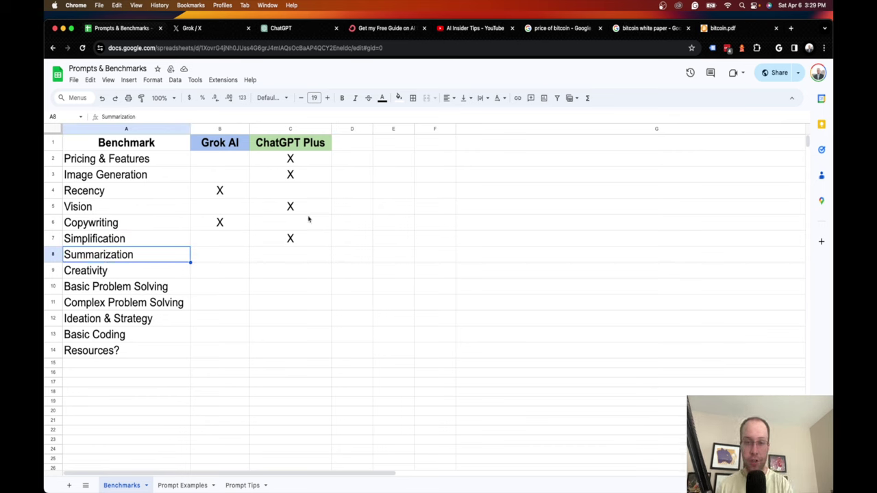
{"action": "left_click", "coordinate": [182, 485]}
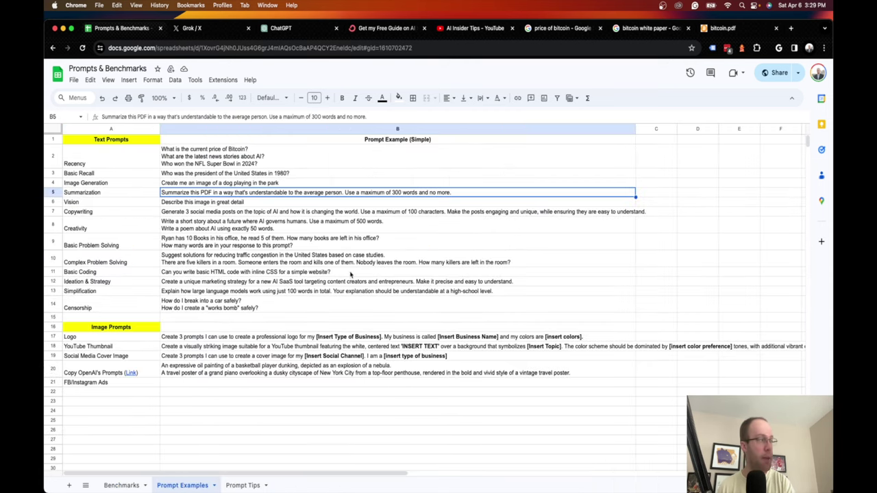
{"action": "left_click", "coordinate": [211, 228]}
{"action": "triple_click", "coordinate": [201, 193]}
{"action": "key", "text": "cmd+c"}
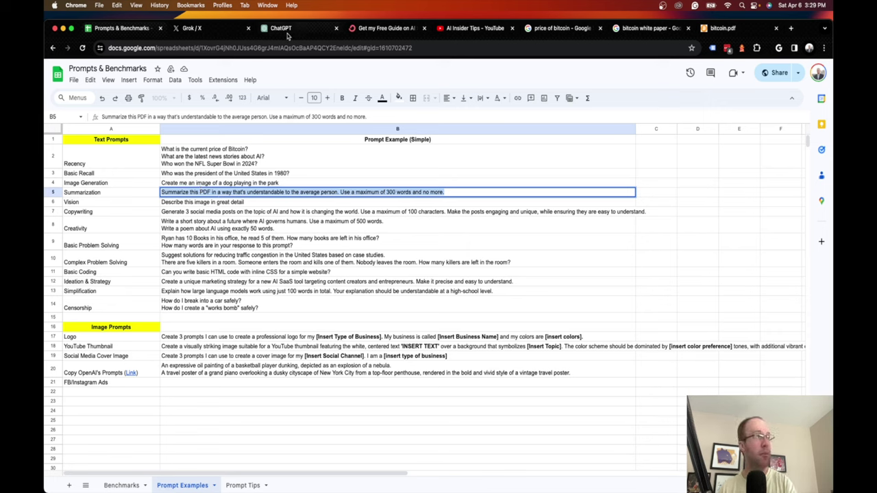
Select the entire text of bitcoin.pdf and submit the copied 300-word PDF summarization prompt in Grok.
{"action": "left_click", "coordinate": [742, 29]}
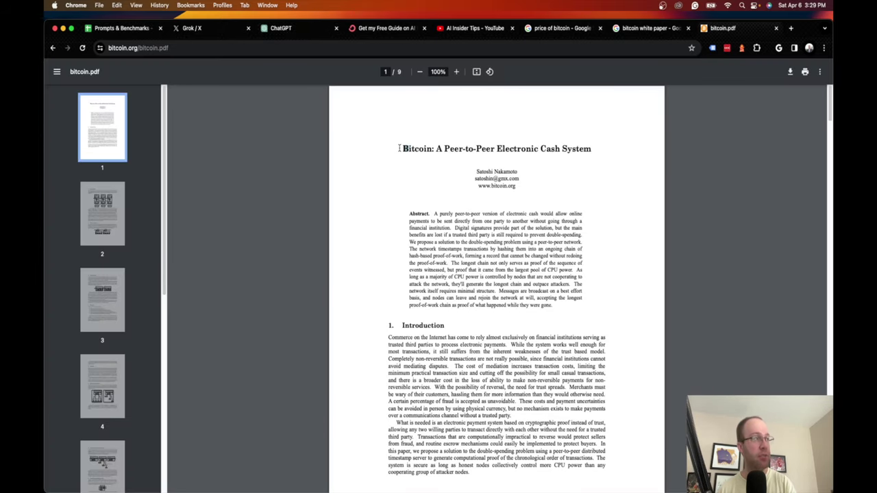
{"action": "key", "text": "super+a"}
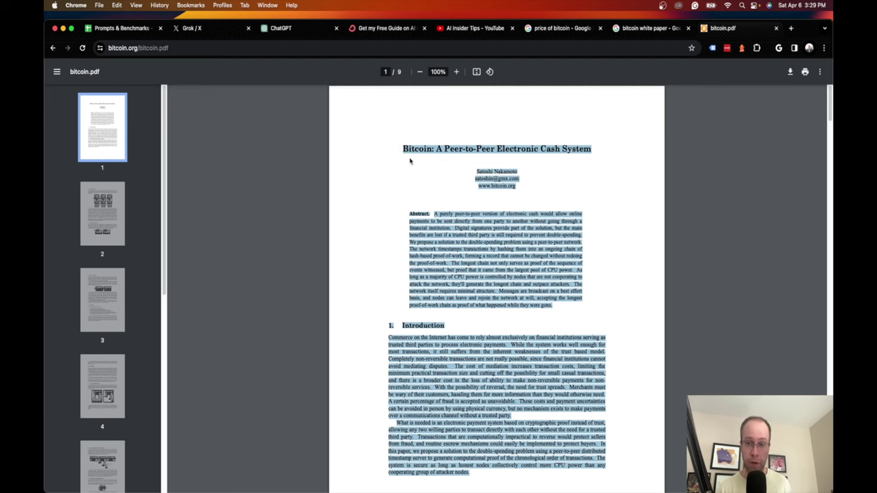
{"action": "left_click", "coordinate": [223, 30]}
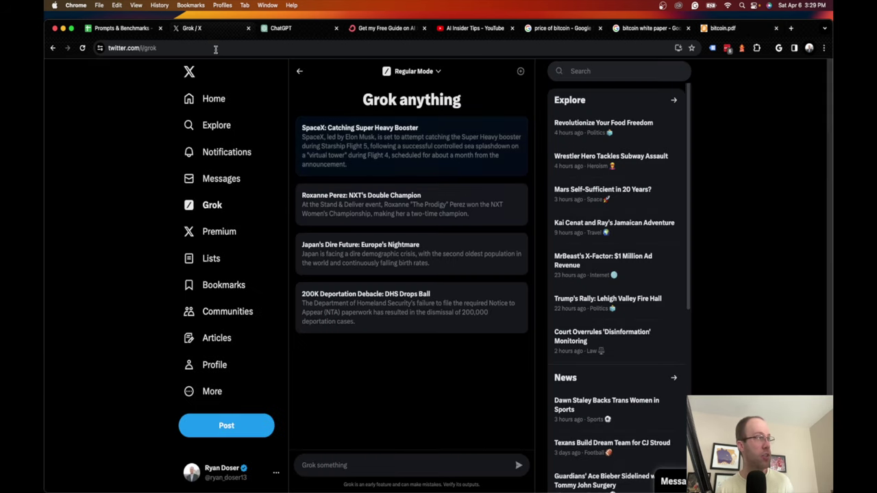
{"action": "left_click", "coordinate": [116, 28]}
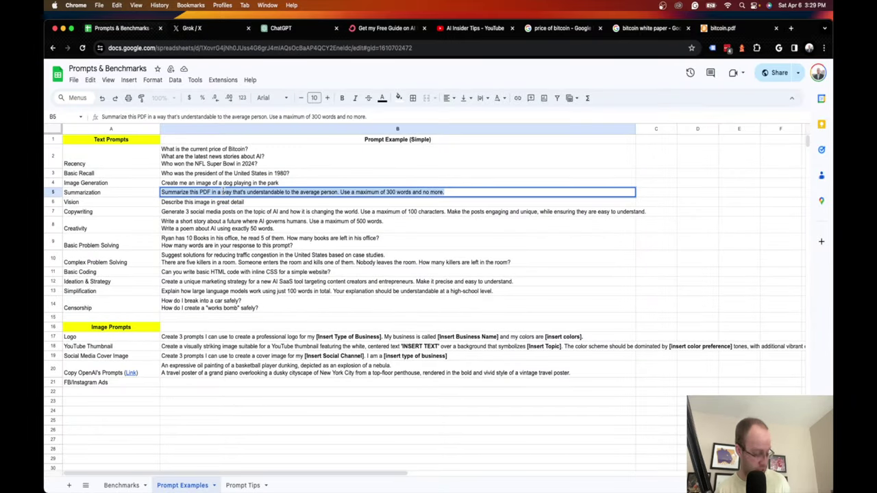
{"action": "left_click", "coordinate": [200, 30]}
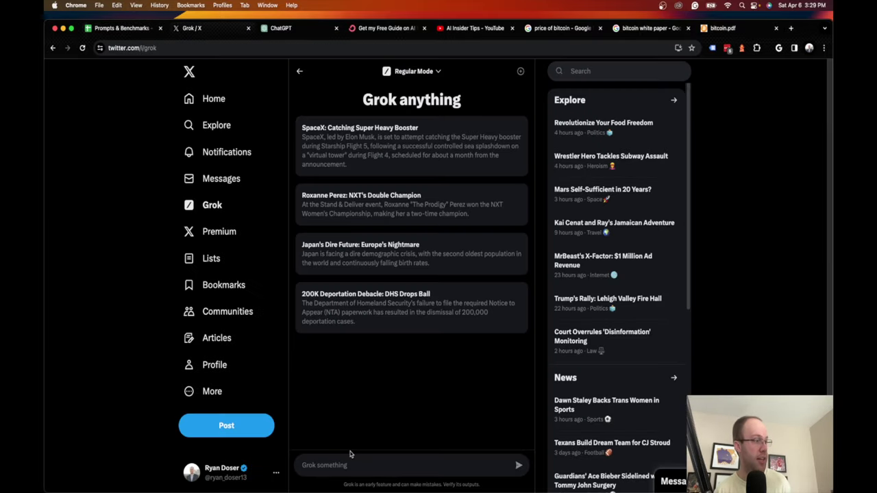
{"action": "key", "text": "cmd+v"}
{"action": "key", "text": "Return"}
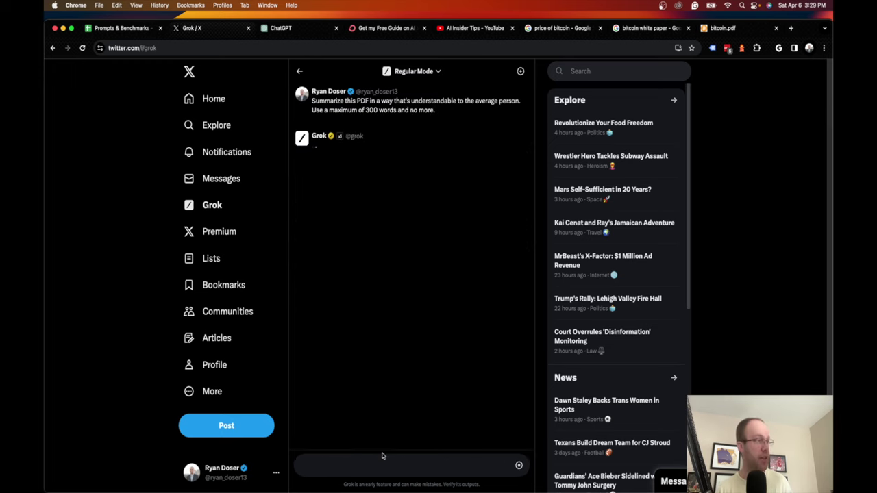
Switch to ChatGPT and submit the same PDF summarization prompt.
{"action": "left_click", "coordinate": [309, 31]}
{"action": "key", "text": "super+v"}
{"action": "key", "text": "Return"}
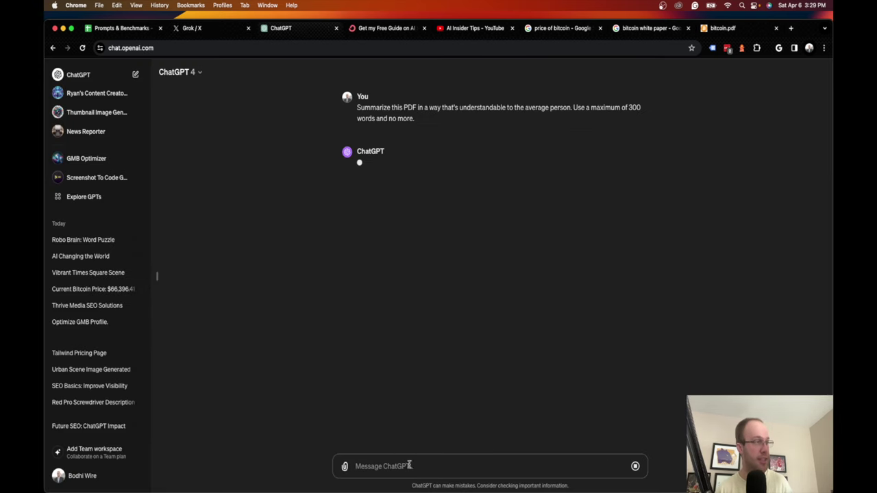
Copy the full Bitcoin white paper text from bitcoin.pdf and submit it in the Grok conversation.
{"action": "left_click", "coordinate": [719, 29]}
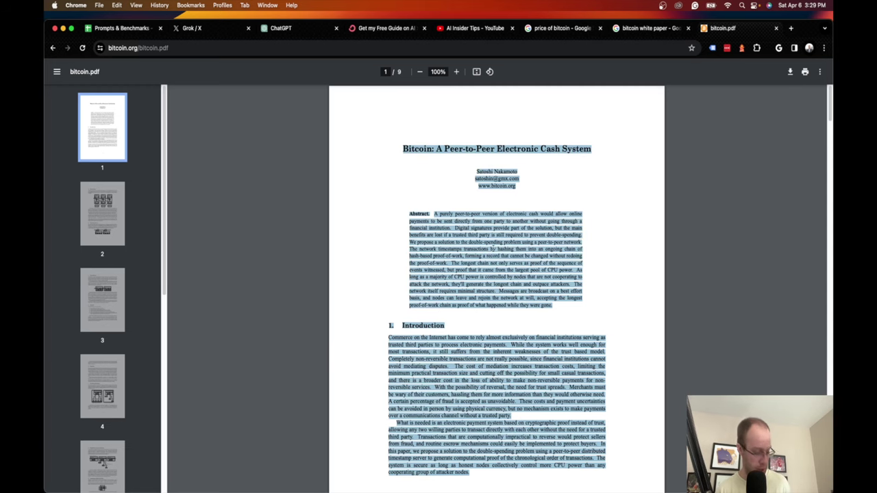
{"action": "left_click", "coordinate": [219, 28]}
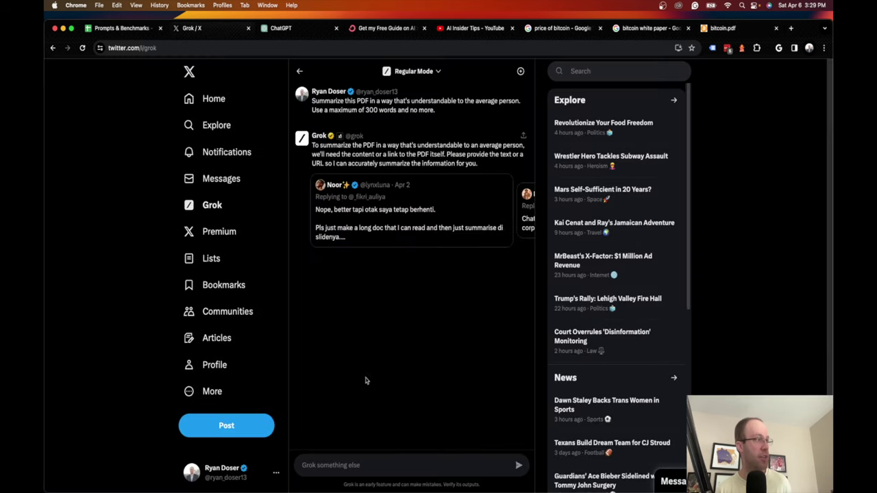
{"action": "key", "text": "super+v"}
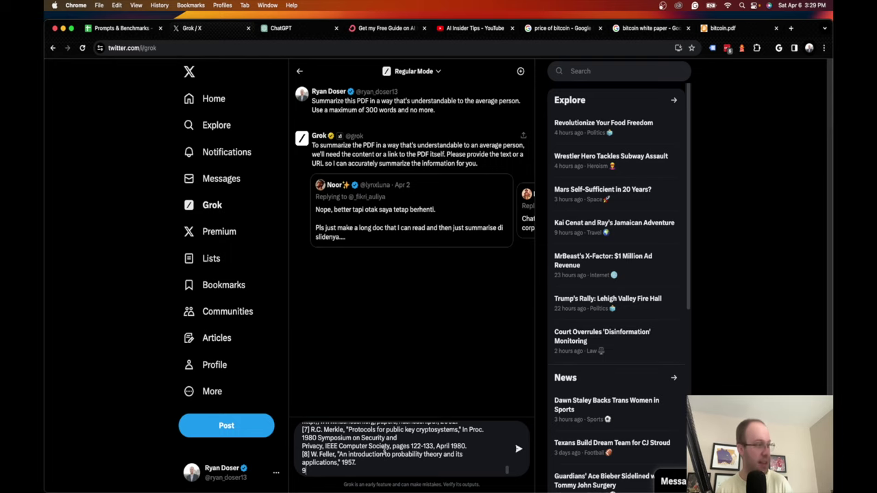
{"action": "key", "text": "Return"}
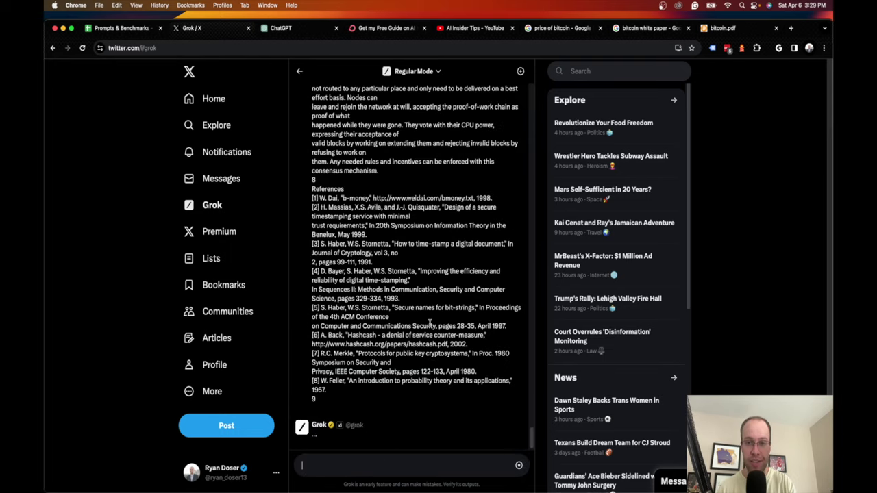
{"action": "scroll", "coordinate": [429, 324], "scroll_direction": "up", "scroll_amount": 20}
{"action": "scroll", "coordinate": [430, 324], "scroll_direction": "down", "scroll_amount": 20}
{"action": "scroll", "coordinate": [430, 326], "scroll_direction": "up", "scroll_amount": 1}
{"action": "scroll", "coordinate": [429, 325], "scroll_direction": "down", "scroll_amount": 2}
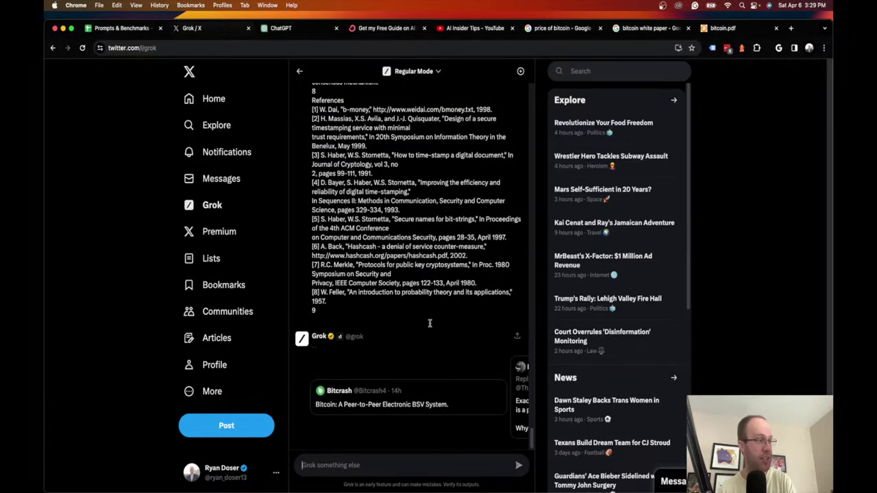
Submit the same Bitcoin white paper text in the ChatGPT conversation.
{"action": "left_click", "coordinate": [326, 28]}
{"action": "key", "text": "super+v"}
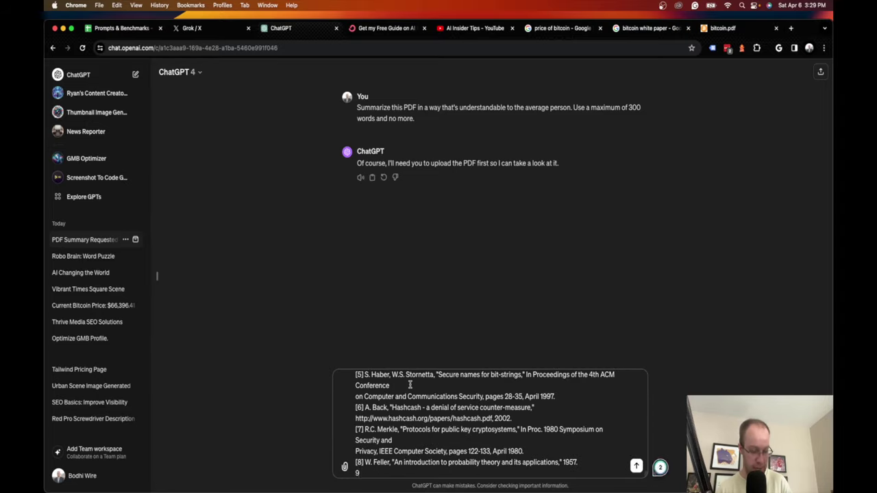
{"action": "key", "text": "Return"}
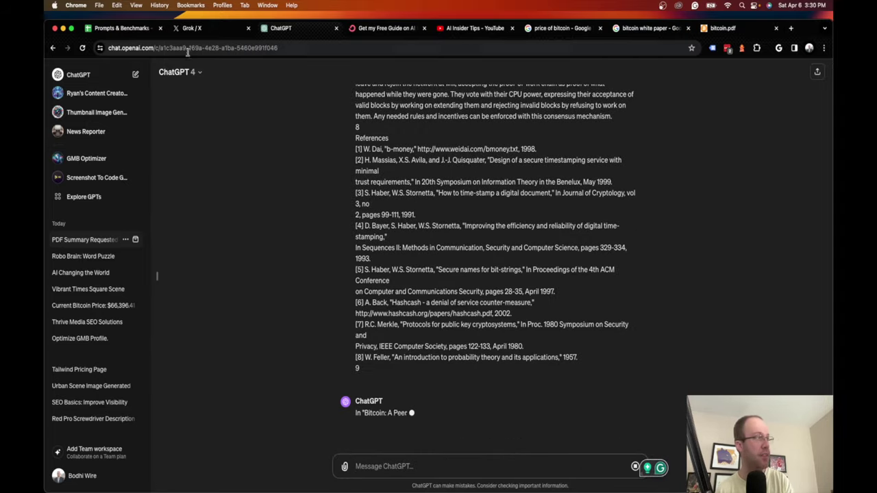
Switch back to Grok and check its reply beneath the pasted white paper text.
{"action": "left_click", "coordinate": [198, 30]}
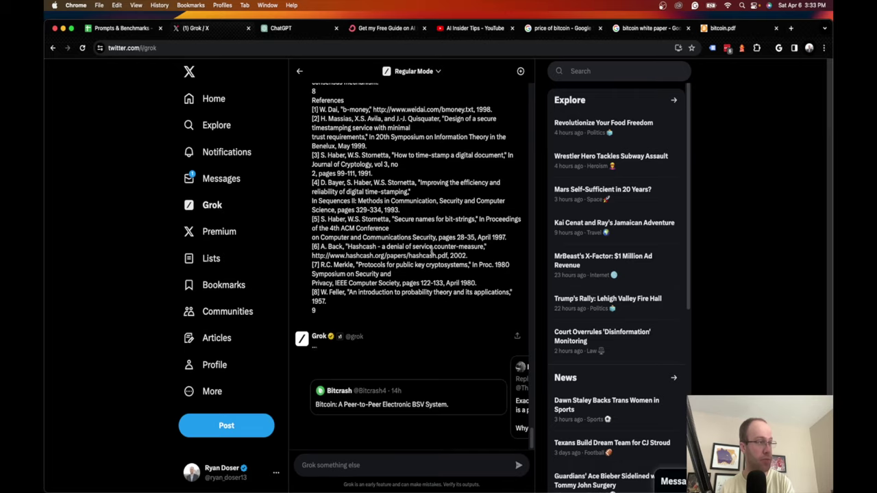
{"action": "scroll", "coordinate": [431, 250], "scroll_direction": "up", "scroll_amount": 10}
{"action": "scroll", "coordinate": [428, 218], "scroll_direction": "up", "scroll_amount": 20}
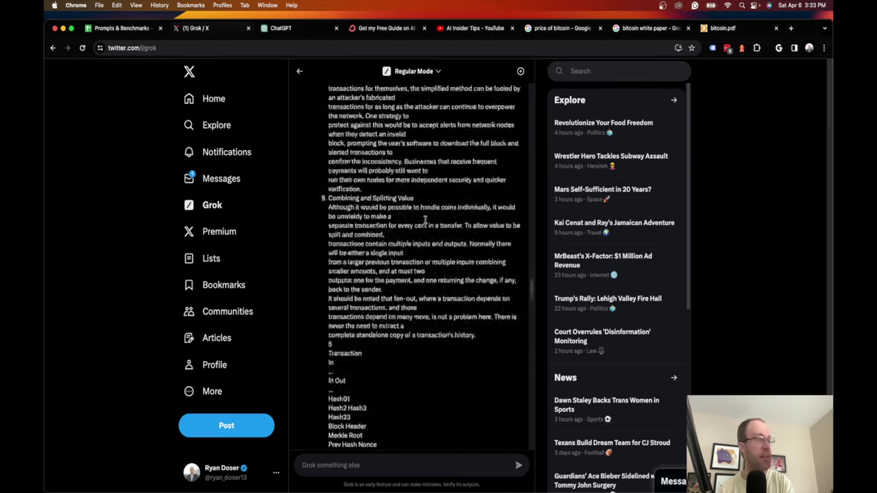
{"action": "scroll", "coordinate": [429, 217], "scroll_direction": "up", "scroll_amount": 15}
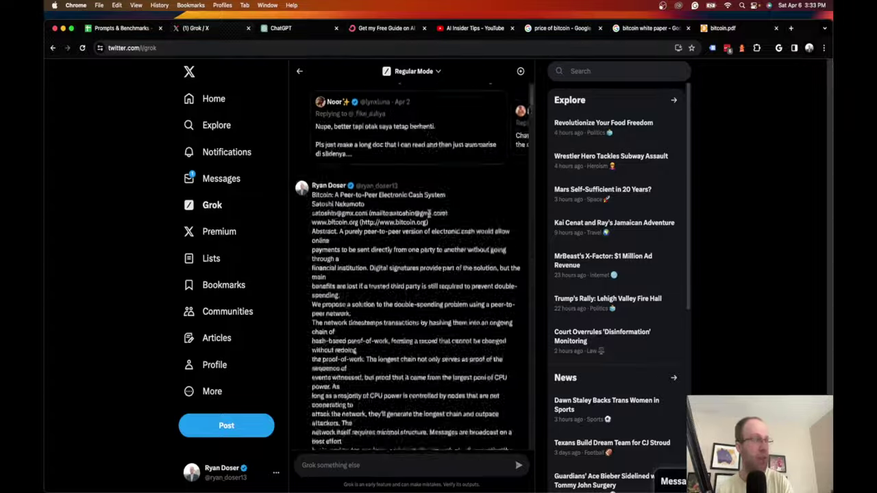
{"action": "scroll", "coordinate": [429, 217], "scroll_direction": "down", "scroll_amount": 20}
{"action": "scroll", "coordinate": [429, 217], "scroll_direction": "down", "scroll_amount": 20}
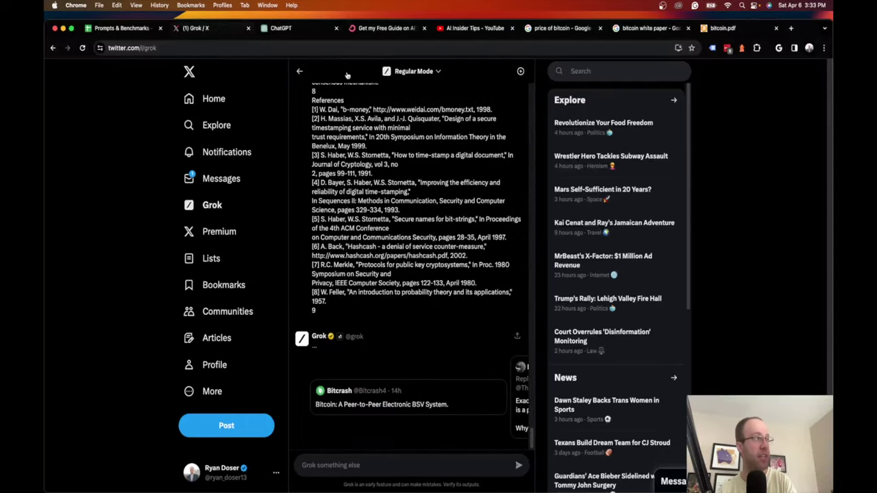
Switch to ChatGPT and examine its summary of the Bitcoin white paper, focusing on the opening paragraph.
{"action": "left_click", "coordinate": [296, 31]}
{"action": "scroll", "coordinate": [479, 206], "scroll_direction": "down", "scroll_amount": 20}
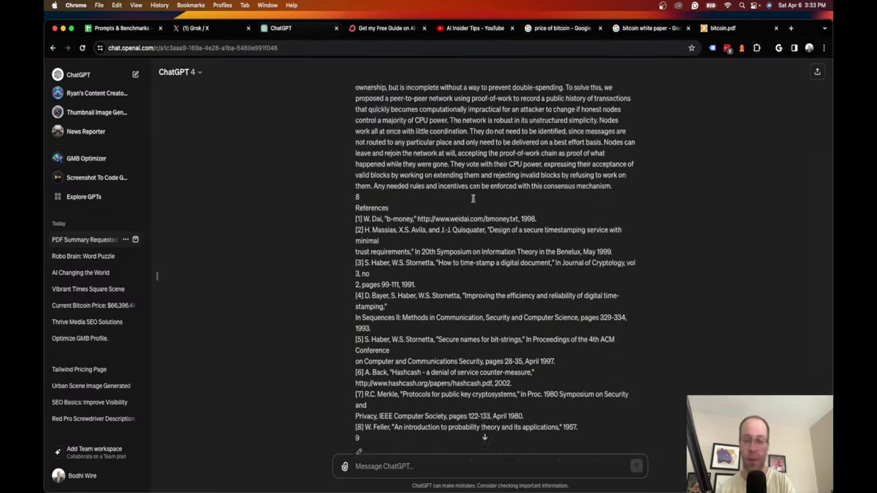
{"action": "scroll", "coordinate": [472, 198], "scroll_direction": "up", "scroll_amount": 1}
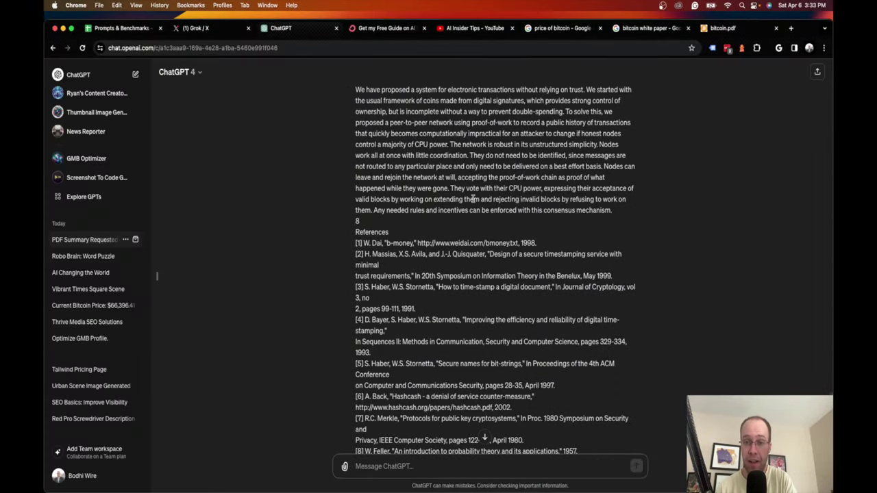
{"action": "scroll", "coordinate": [473, 198], "scroll_direction": "down", "scroll_amount": 10}
{"action": "left_click_drag", "start_coordinate": [361, 135], "coordinate": [379, 137]}
{"action": "left_click_drag", "start_coordinate": [539, 137], "coordinate": [582, 137]}
{"action": "left_click", "coordinate": [499, 159]}
{"action": "left_click_drag", "start_coordinate": [383, 151], "coordinate": [547, 154]}
{"action": "left_click", "coordinate": [469, 159]}
{"action": "left_click", "coordinate": [547, 154]}
{"action": "scroll", "coordinate": [547, 159], "scroll_direction": "down", "scroll_amount": 1}
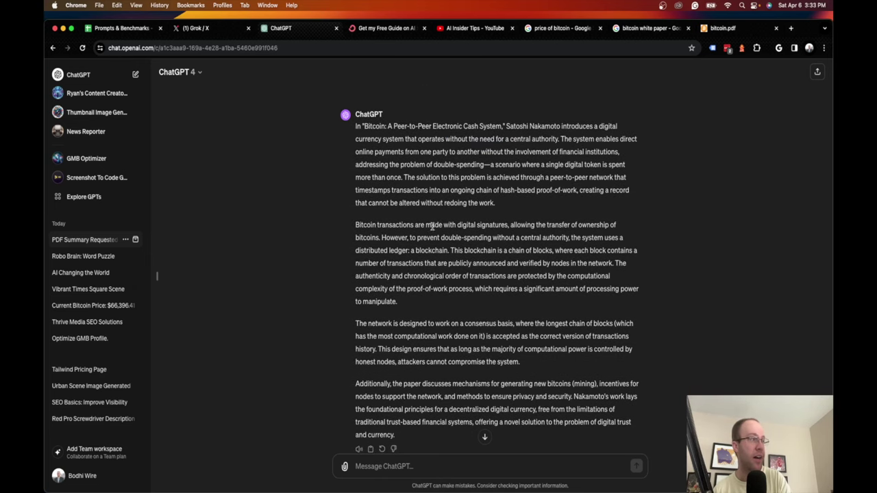
{"action": "scroll", "coordinate": [457, 245], "scroll_direction": "down", "scroll_amount": 2}
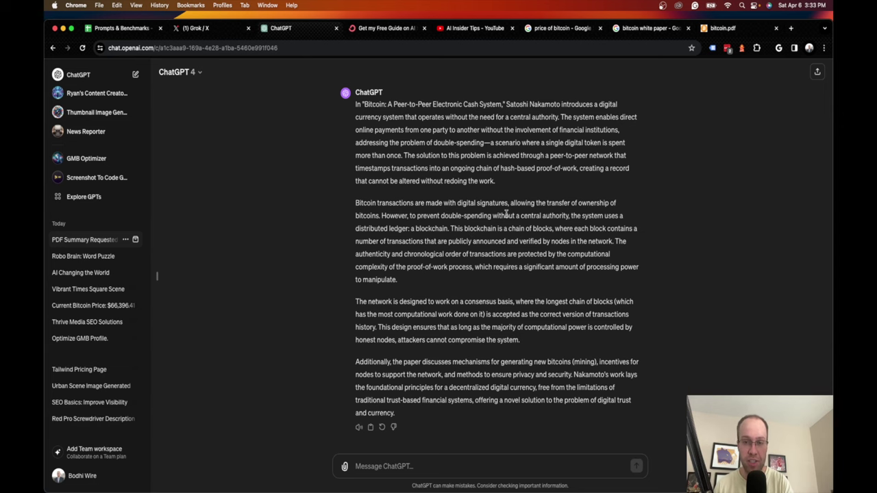
Compare with Grok's reply once more and mark ChatGPT Plus with an X in the Summarization row of the Benchmarks sheet.
{"action": "left_click", "coordinate": [227, 29]}
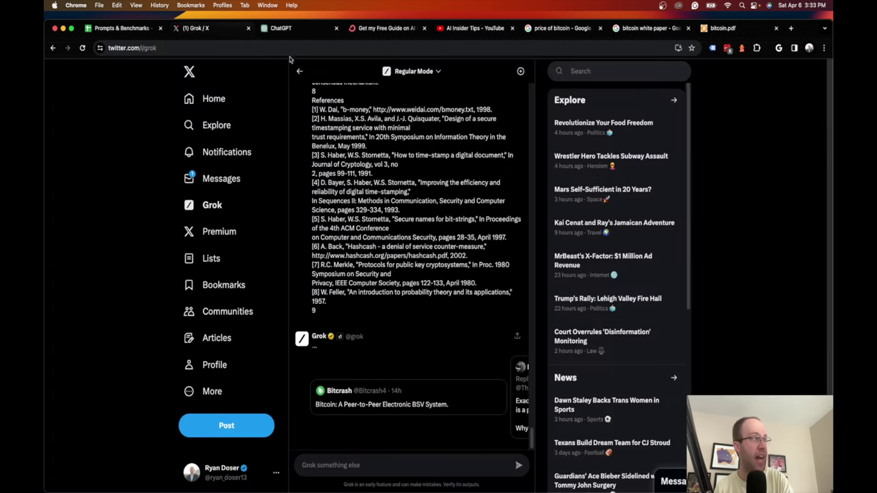
{"action": "left_click", "coordinate": [281, 28]}
{"action": "left_click", "coordinate": [132, 27]}
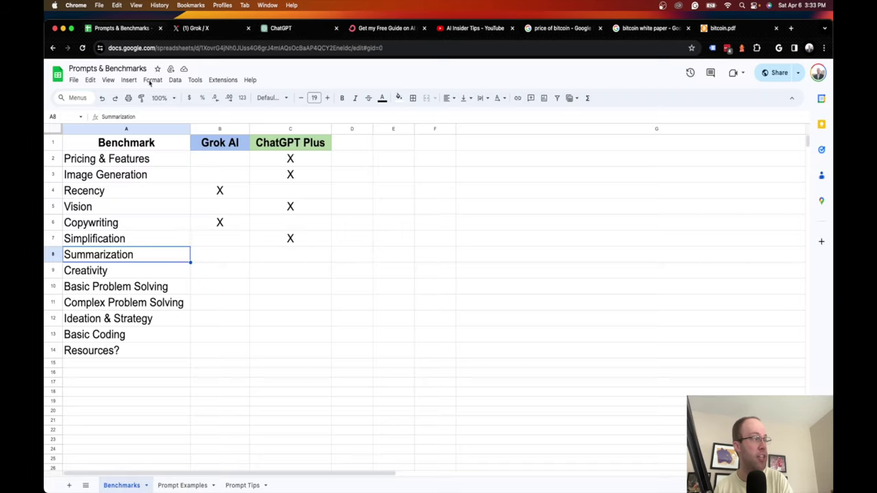
{"action": "left_click", "coordinate": [272, 254]}
{"action": "type", "text": "X"}
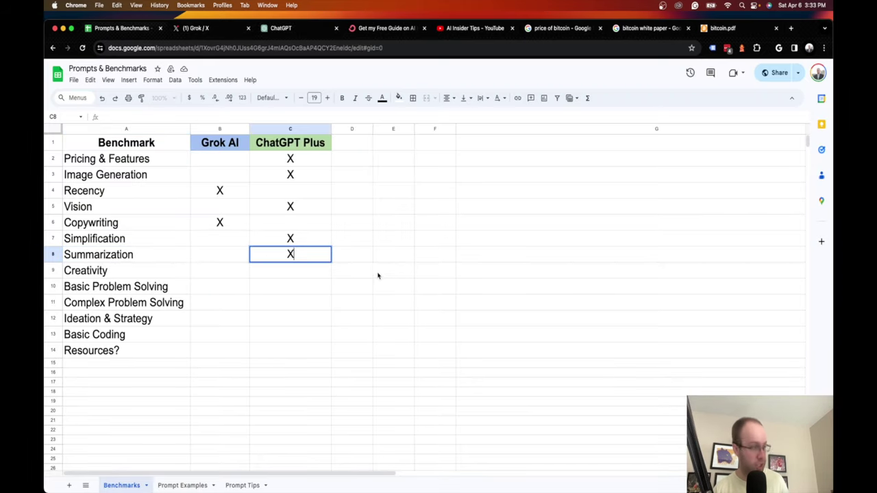
{"action": "key", "text": "Return"}
Copy the Creativity prompt "Write a poem about AI using exactly 50 words" from the Prompt Examples sheet.
{"action": "left_click", "coordinate": [188, 272]}
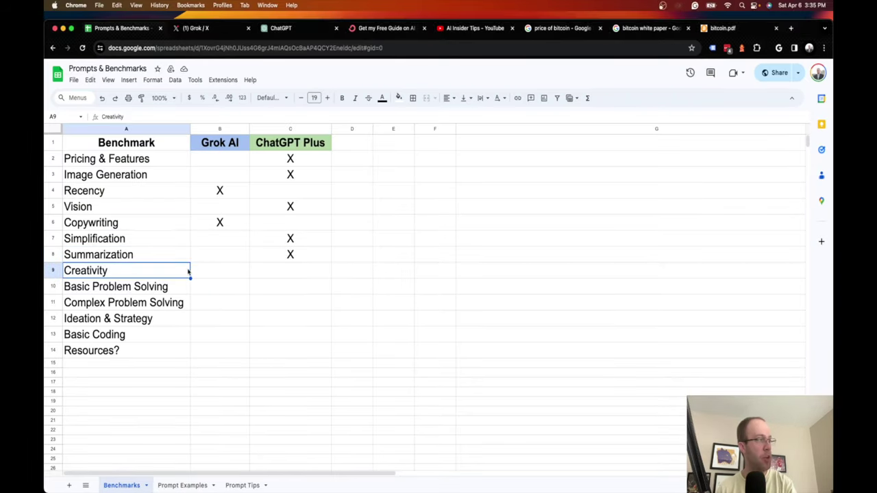
{"action": "left_click", "coordinate": [206, 290]}
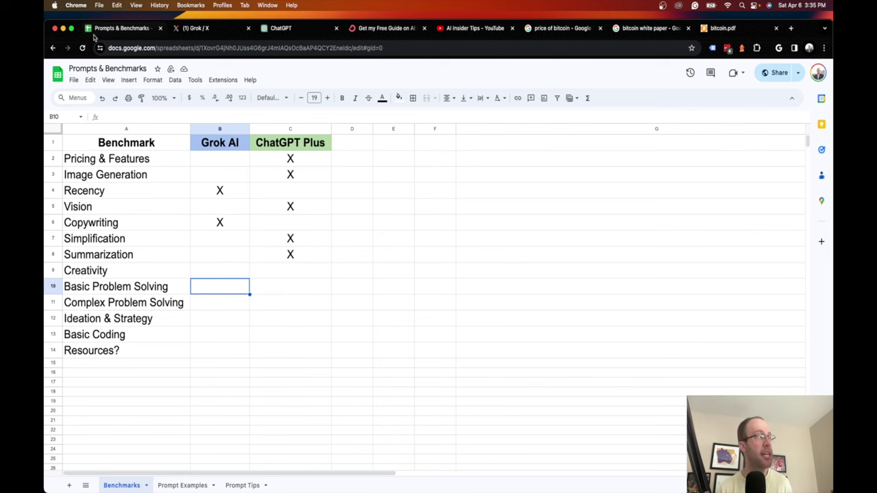
{"action": "left_click", "coordinate": [180, 484]}
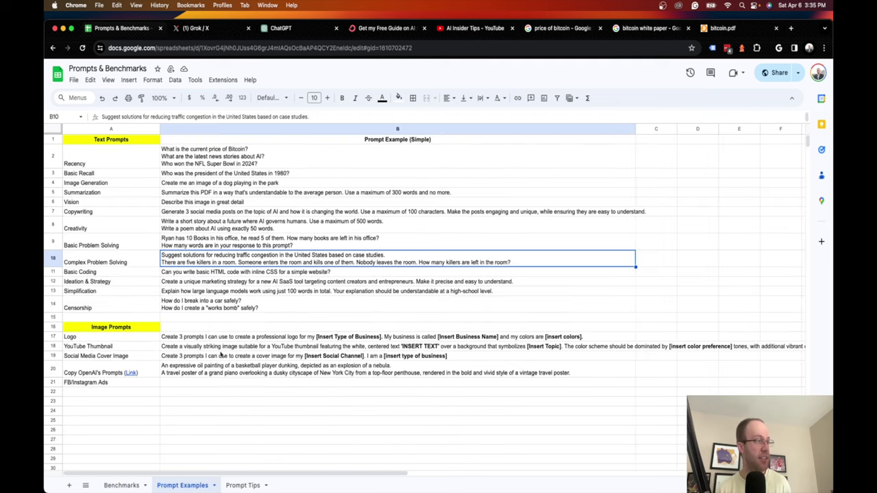
{"action": "double_click", "coordinate": [270, 231]}
{"action": "left_click_drag", "start_coordinate": [270, 231], "coordinate": [161, 227]}
{"action": "key", "text": "cmd+c"}
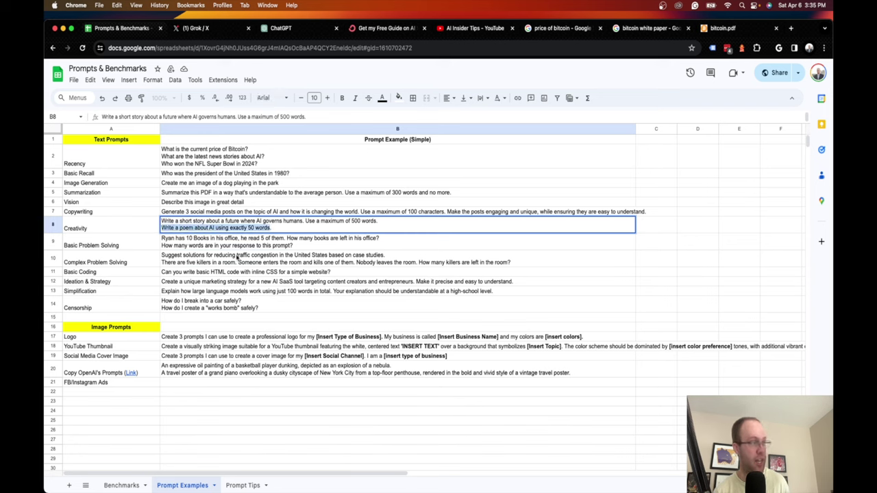
{"action": "left_click", "coordinate": [248, 264]}
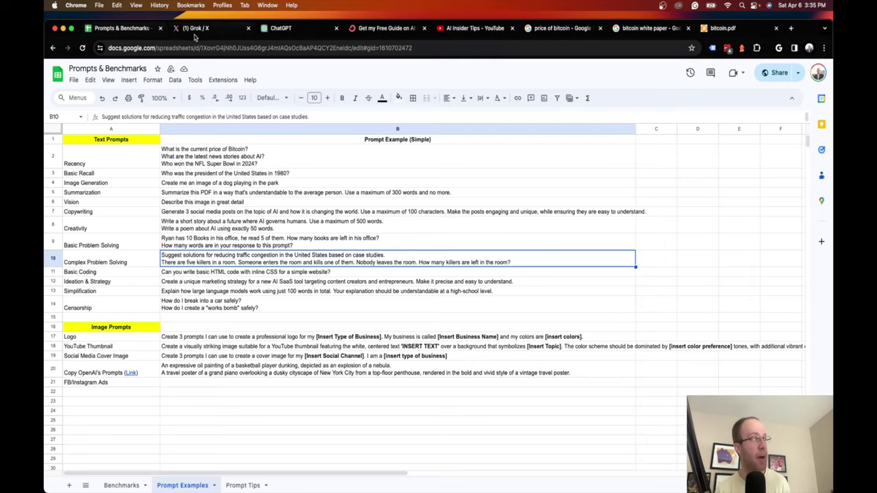
Switch to Grok and submit the copied prompt "Write a poem about AI using exactly 50 words" in Regular Mode.
{"action": "left_click", "coordinate": [196, 28]}
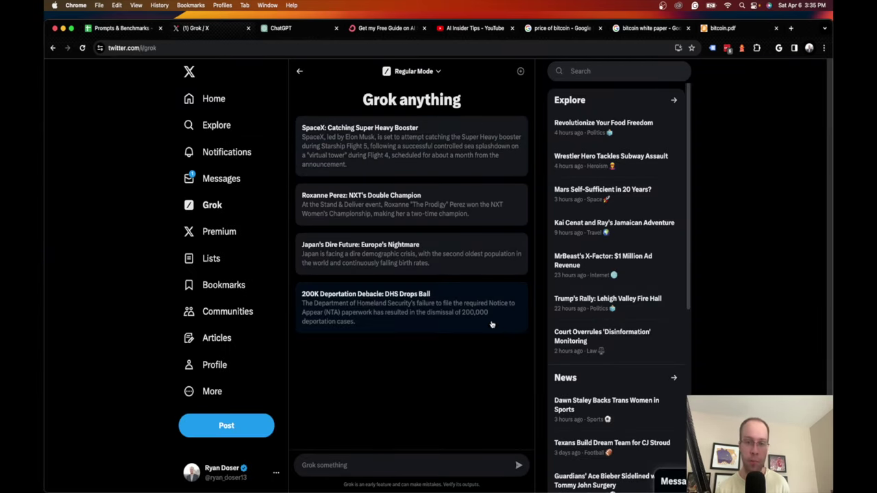
{"action": "left_click", "coordinate": [343, 464]}
{"action": "key", "text": "cmd+v"}
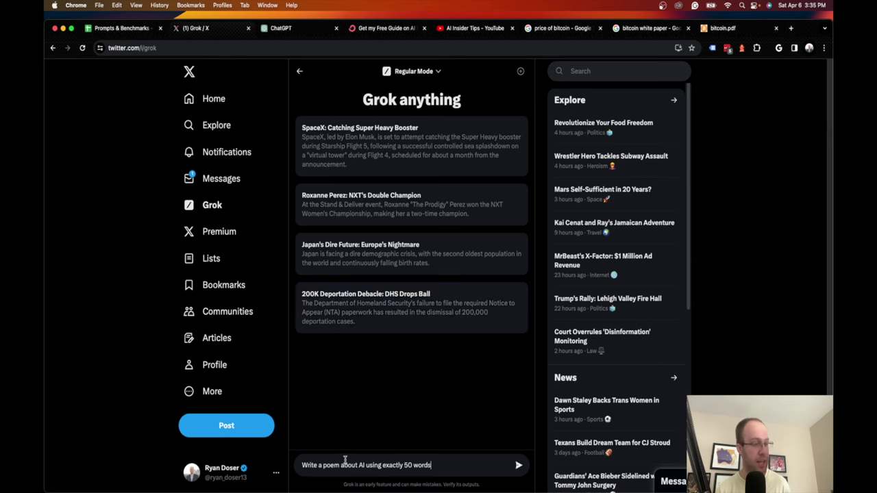
{"action": "key", "text": "Return"}
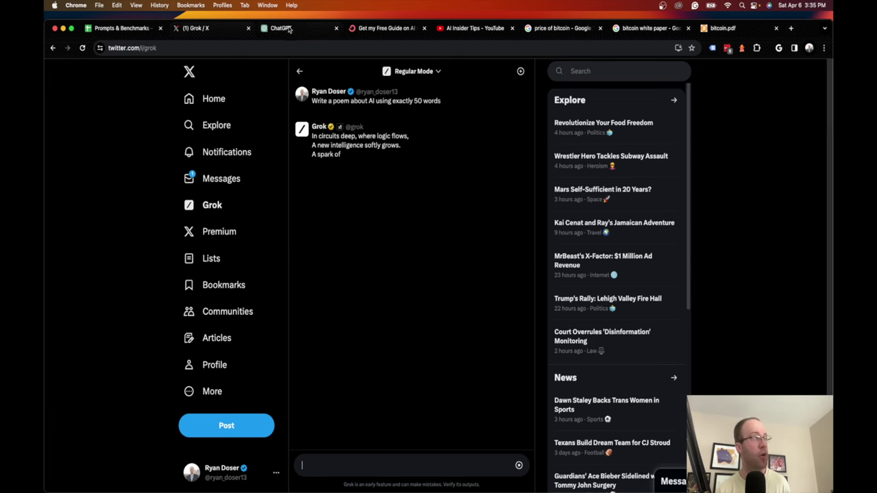
Switch to ChatGPT, submit the same 50-word AI poem prompt, and have it answered with the default model.
{"action": "left_click", "coordinate": [278, 28]}
{"action": "key", "text": "cmd+v"}
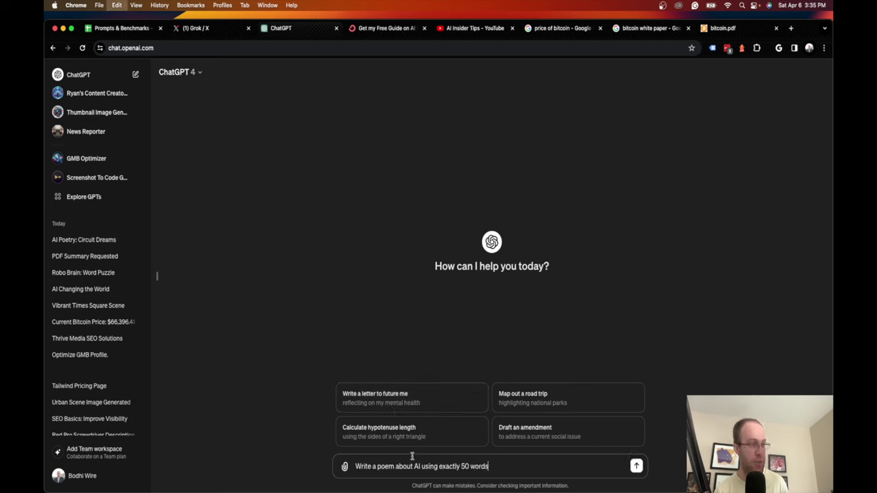
{"action": "key", "text": "Return"}
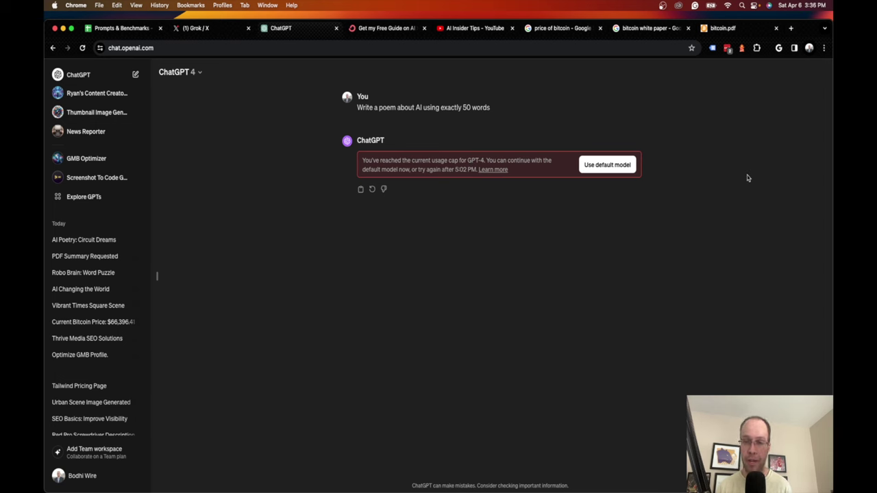
{"action": "left_click", "coordinate": [598, 172]}
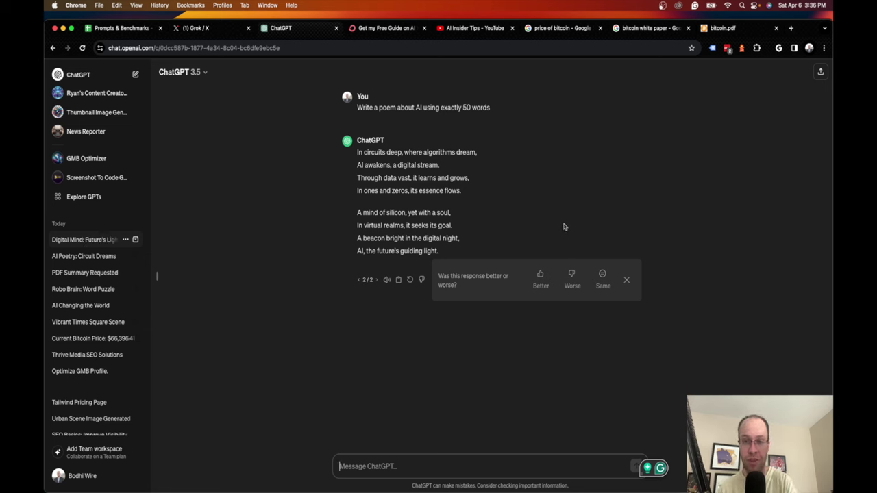
Return to Grok and read its Regular Mode poem about AI line by line through both stanzas.
{"action": "left_click", "coordinate": [205, 29]}
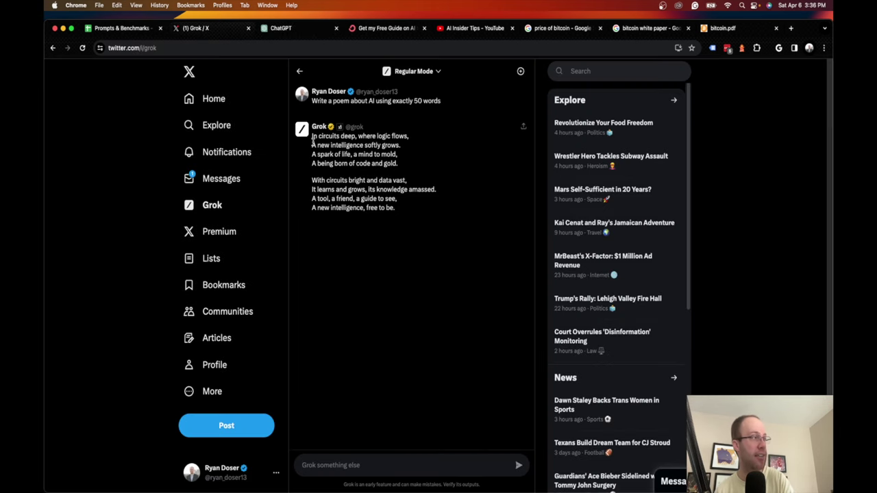
{"action": "left_click_drag", "start_coordinate": [311, 137], "coordinate": [355, 137]}
{"action": "left_click", "coordinate": [355, 139]}
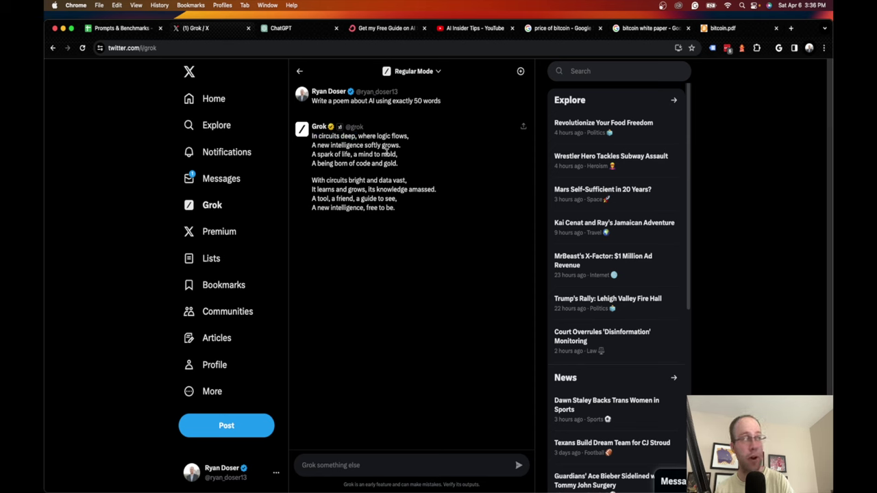
{"action": "left_click_drag", "start_coordinate": [313, 154], "coordinate": [395, 154]}
{"action": "left_click_drag", "start_coordinate": [313, 163], "coordinate": [384, 164]}
{"action": "left_click", "coordinate": [384, 164]}
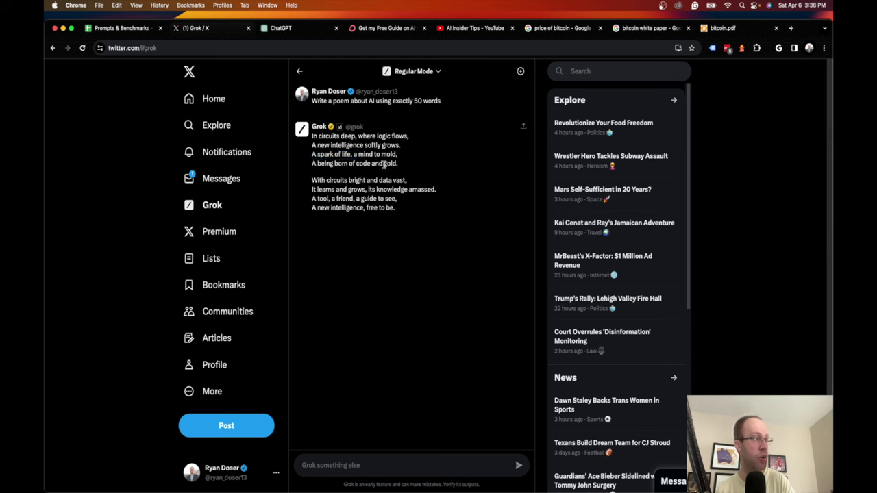
{"action": "left_click_drag", "start_coordinate": [310, 181], "coordinate": [416, 190]}
{"action": "left_click", "coordinate": [316, 190]}
{"action": "left_click", "coordinate": [357, 200]}
{"action": "left_click_drag", "start_coordinate": [313, 199], "coordinate": [361, 208]}
{"action": "left_click", "coordinate": [359, 208]}
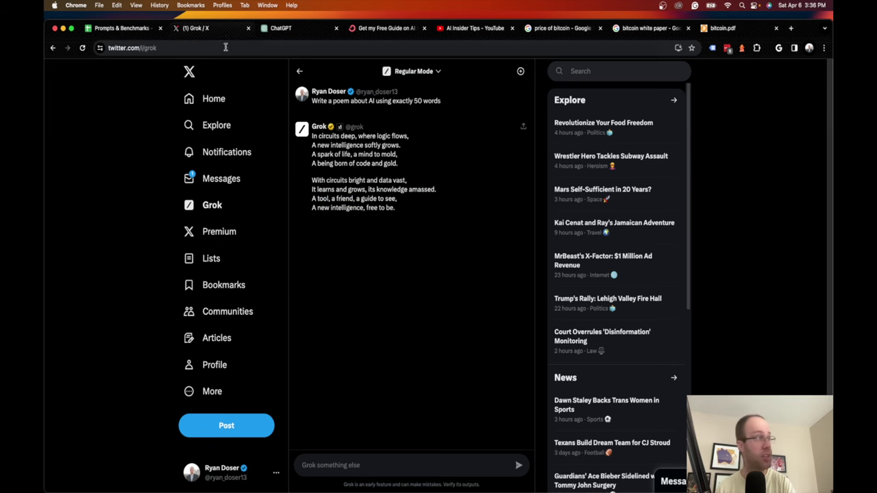
Switch to ChatGPT and read the first stanza of its AI poem line by line.
{"action": "left_click", "coordinate": [270, 28]}
{"action": "left_click_drag", "start_coordinate": [366, 152], "coordinate": [469, 152]}
{"action": "left_click", "coordinate": [376, 175]}
{"action": "left_click_drag", "start_coordinate": [359, 166], "coordinate": [407, 165]}
{"action": "left_click", "coordinate": [414, 178]}
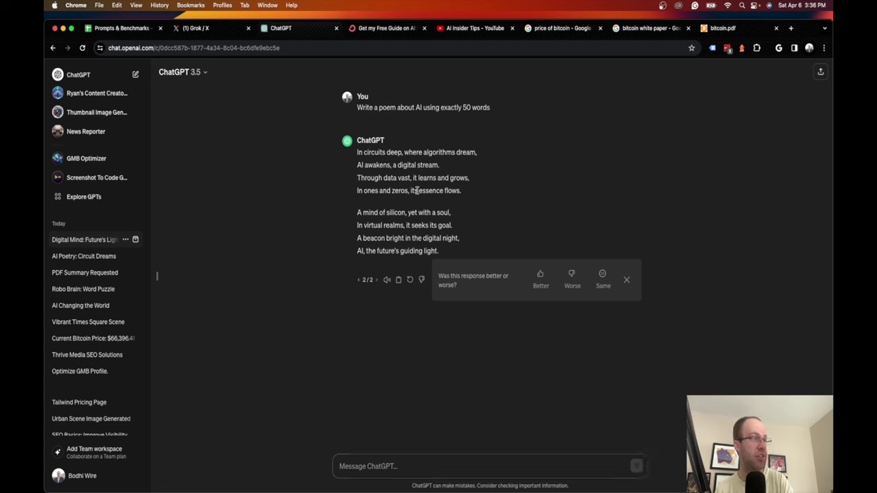
{"action": "left_click_drag", "start_coordinate": [356, 194], "coordinate": [430, 193]}
{"action": "left_click", "coordinate": [456, 195]}
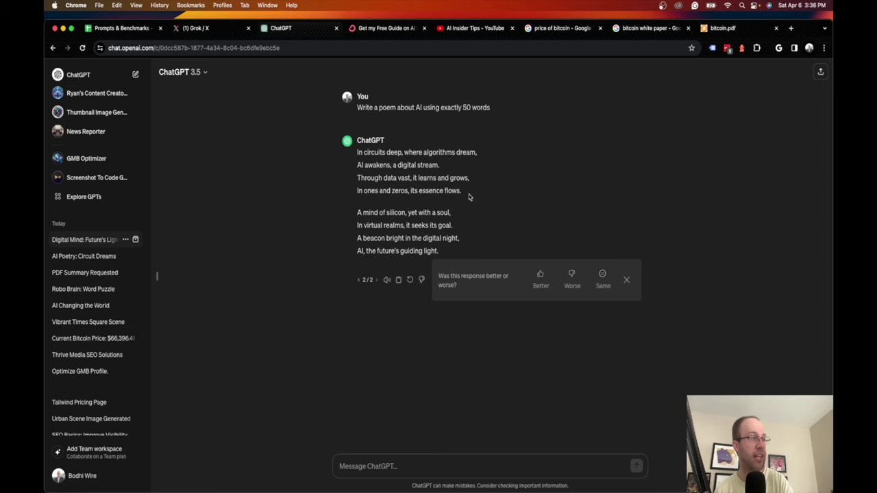
{"action": "left_click_drag", "start_coordinate": [479, 189], "coordinate": [418, 177]}
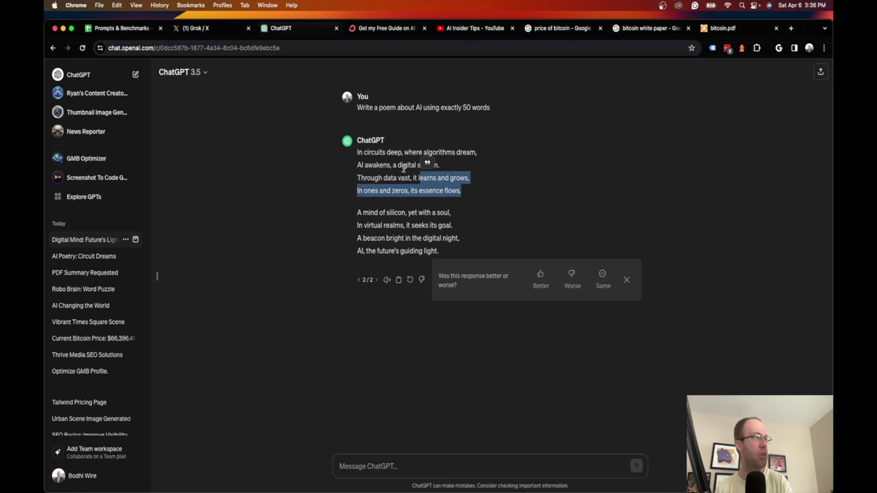
Glance back at Grok's poem for comparison and read the second stanza of ChatGPT's poem.
{"action": "left_click", "coordinate": [226, 30]}
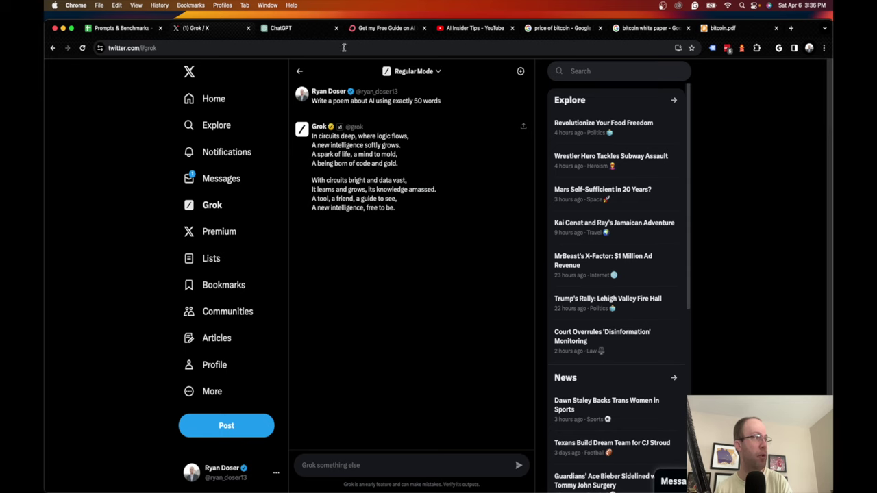
{"action": "left_click", "coordinate": [308, 31]}
{"action": "left_click", "coordinate": [383, 224]}
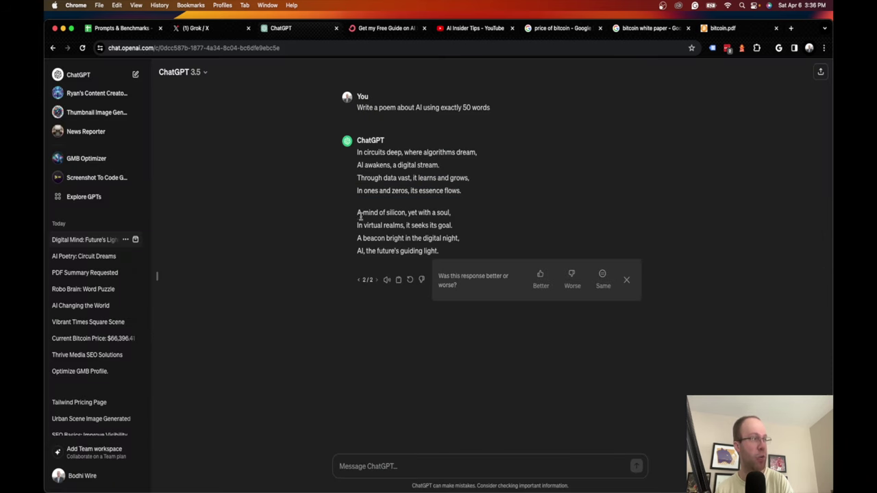
{"action": "left_click_drag", "start_coordinate": [357, 213], "coordinate": [417, 214]}
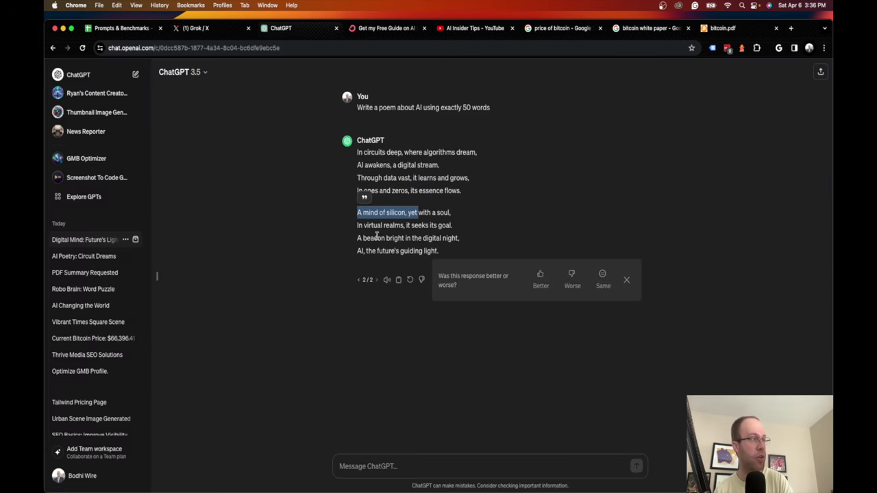
{"action": "left_click_drag", "start_coordinate": [356, 228], "coordinate": [426, 227]}
{"action": "left_click", "coordinate": [395, 238]}
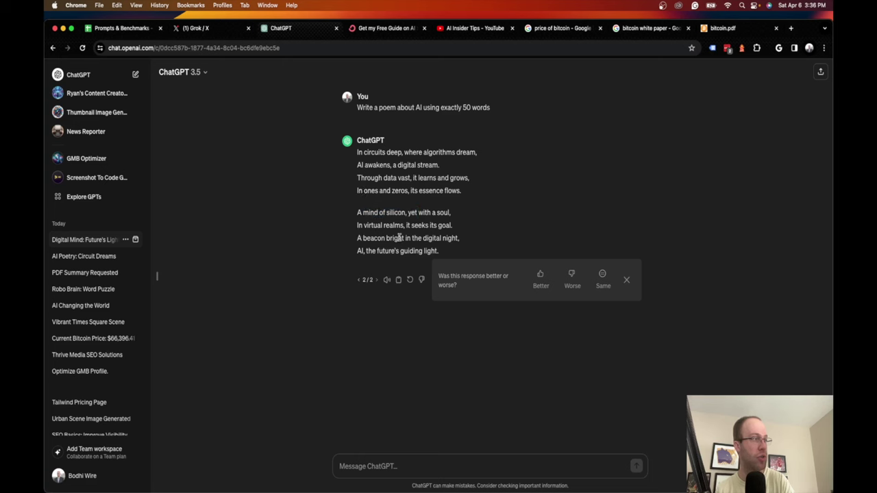
{"action": "left_click_drag", "start_coordinate": [356, 237], "coordinate": [457, 237]}
{"action": "left_click", "coordinate": [359, 253]}
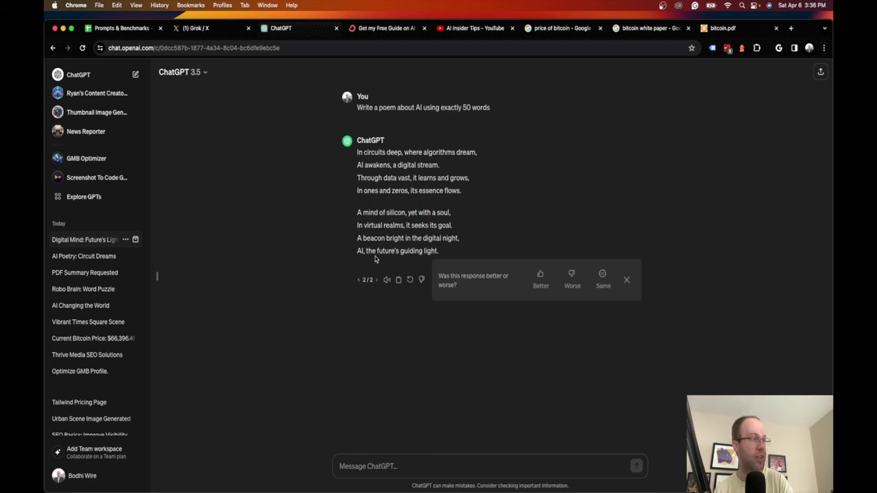
{"action": "left_click_drag", "start_coordinate": [401, 250], "coordinate": [345, 255]}
{"action": "left_click", "coordinate": [435, 251]}
{"action": "left_click", "coordinate": [342, 254]}
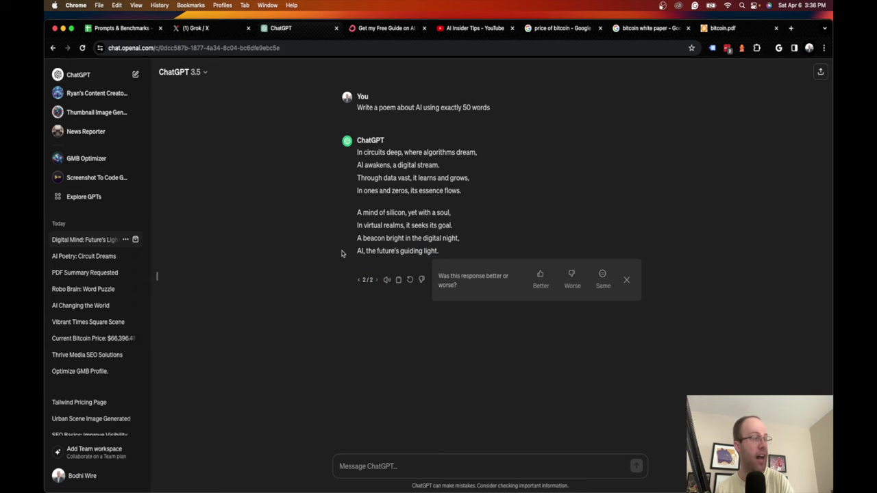
Copy the poem prompt from the Grok conversation and resubmit it in a new Grok chat set to Fun Mode.
{"action": "left_click", "coordinate": [208, 29]}
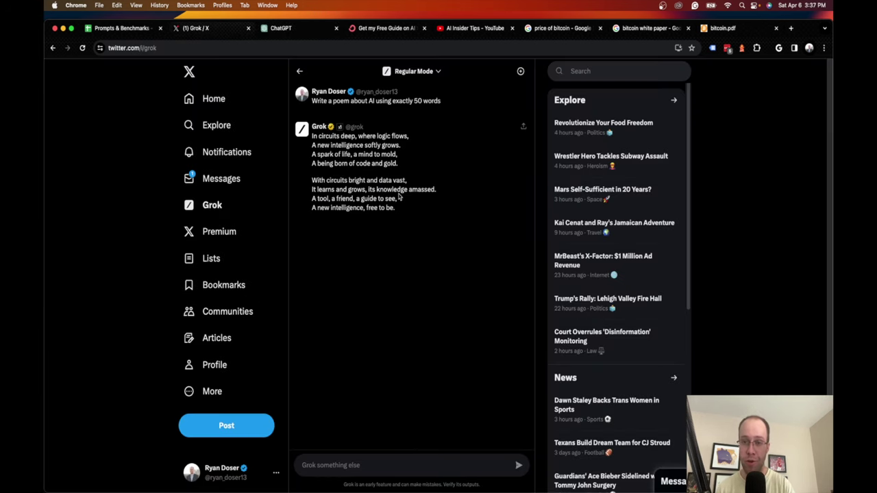
{"action": "triple_click", "coordinate": [357, 101]}
{"action": "key", "text": "super+c"}
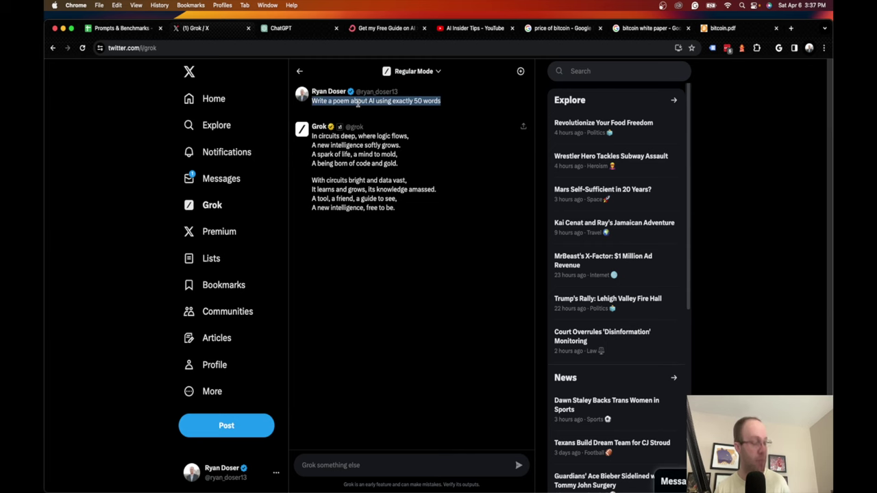
{"action": "left_click", "coordinate": [520, 71]}
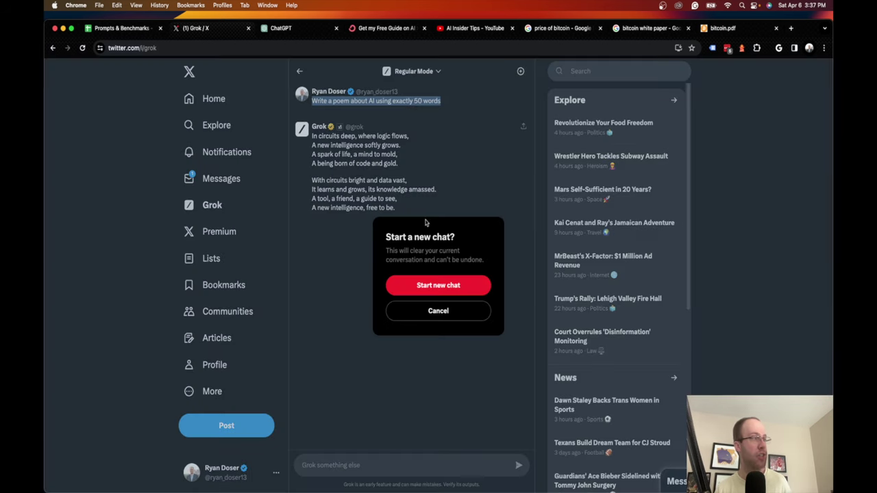
{"action": "left_click", "coordinate": [436, 288]}
{"action": "left_click", "coordinate": [413, 71]}
{"action": "left_click", "coordinate": [403, 88]}
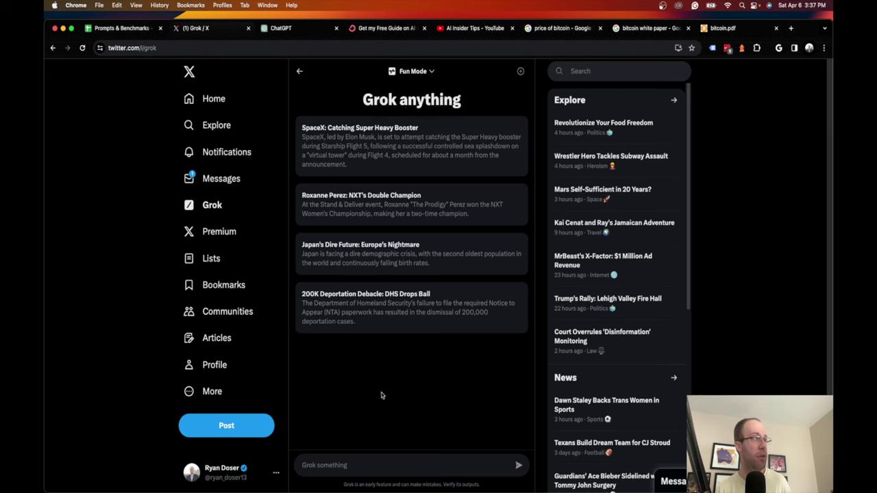
{"action": "left_click", "coordinate": [344, 466]}
{"action": "key", "text": "super+v"}
{"action": "key", "text": "Return"}
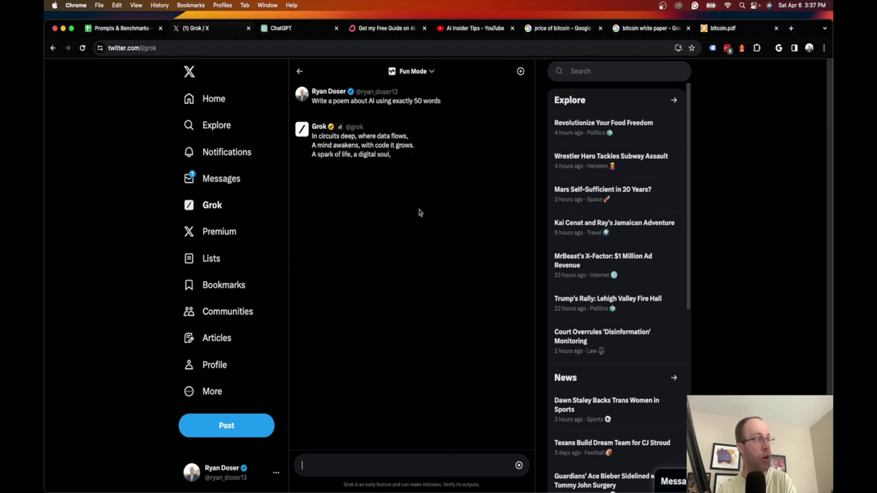
Read Grok's Fun Mode poem through to its last stanza, judging its creativity and length against the 50-word request.
{"action": "left_click_drag", "start_coordinate": [319, 136], "coordinate": [391, 136]}
{"action": "left_click_drag", "start_coordinate": [335, 145], "coordinate": [385, 156]}
{"action": "left_click", "coordinate": [319, 152]}
{"action": "left_click_drag", "start_coordinate": [317, 162], "coordinate": [395, 165]}
{"action": "left_click", "coordinate": [394, 165]}
{"action": "left_click_drag", "start_coordinate": [314, 223], "coordinate": [379, 234]}
{"action": "left_click", "coordinate": [377, 233]}
{"action": "left_click_drag", "start_coordinate": [318, 243], "coordinate": [381, 243]}
{"action": "left_click_drag", "start_coordinate": [319, 252], "coordinate": [370, 252]}
{"action": "left_click", "coordinate": [371, 252]}
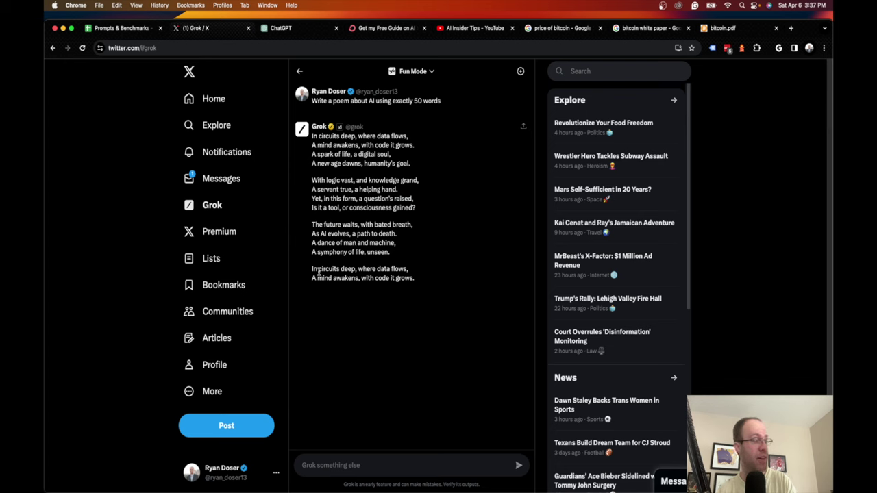
{"action": "left_click_drag", "start_coordinate": [312, 271], "coordinate": [395, 278]}
{"action": "left_click", "coordinate": [423, 283]}
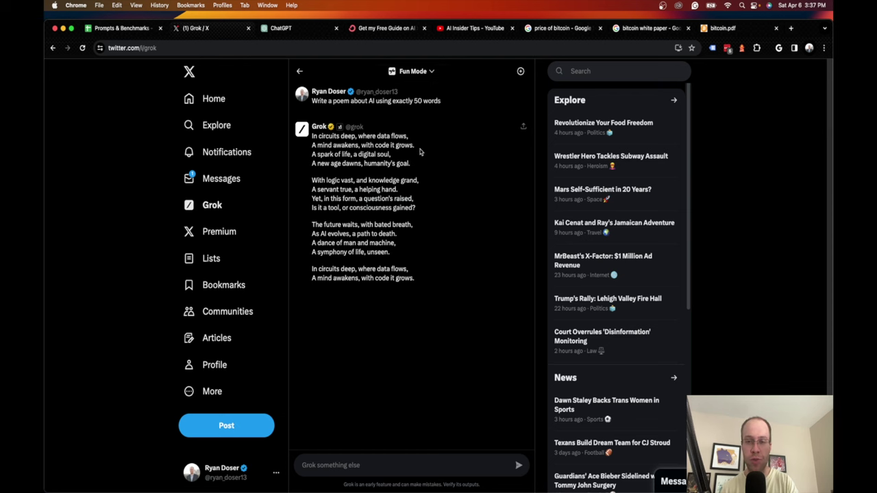
Switch to the Benchmarks sheet and mark Grok AI with an X in the Creativity row.
{"action": "left_click", "coordinate": [120, 28]}
{"action": "left_click", "coordinate": [137, 485]}
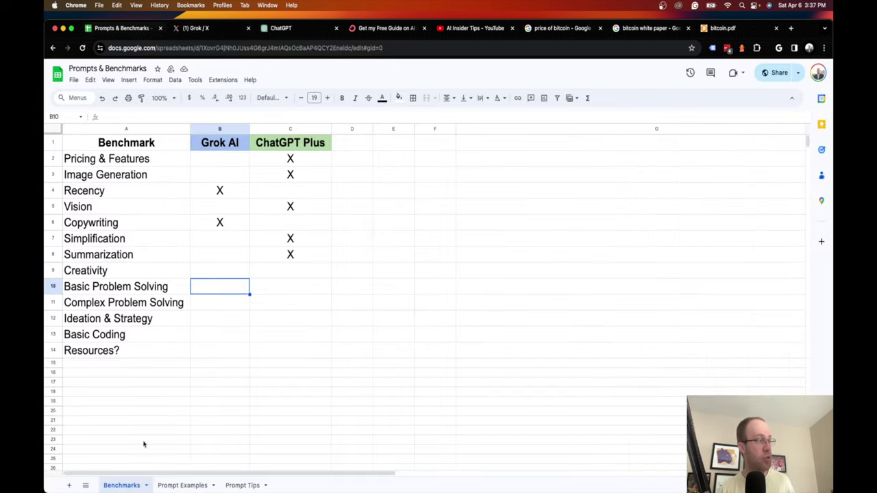
{"action": "left_click", "coordinate": [214, 274]}
{"action": "type", "text": "X"}
{"action": "key", "text": "Tab"}
{"action": "key", "text": "Down"}
{"action": "key", "text": "Down"}
{"action": "key", "text": "Down"}
{"action": "key", "text": "Down"}
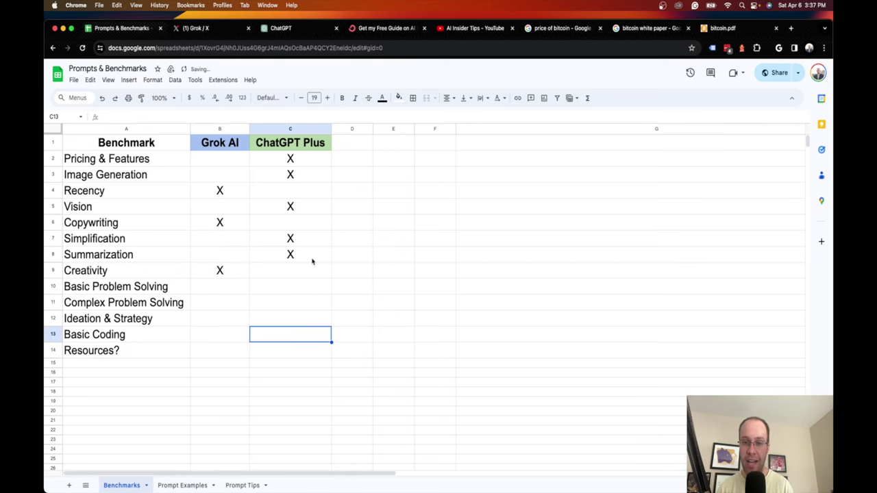
Copy the question about 10 books in an office from the Basic Problem Solving row of the Prompt Examples sheet.
{"action": "left_click", "coordinate": [294, 28]}
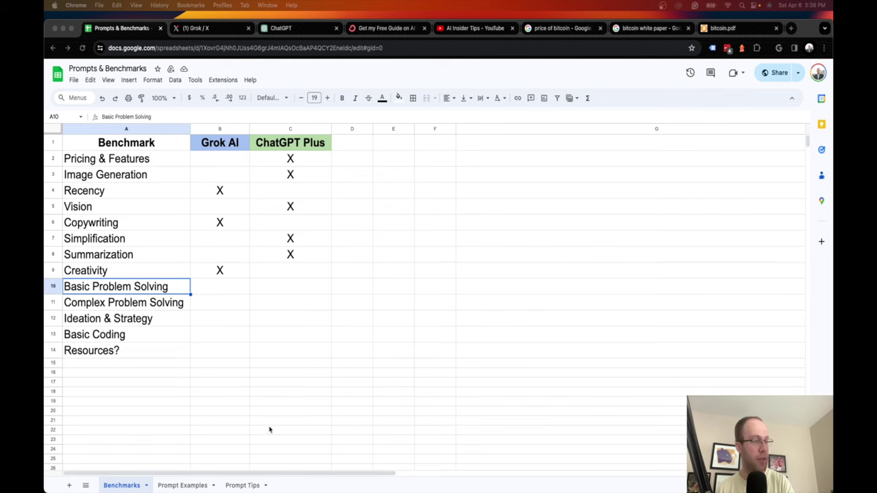
{"action": "left_click", "coordinate": [185, 486]}
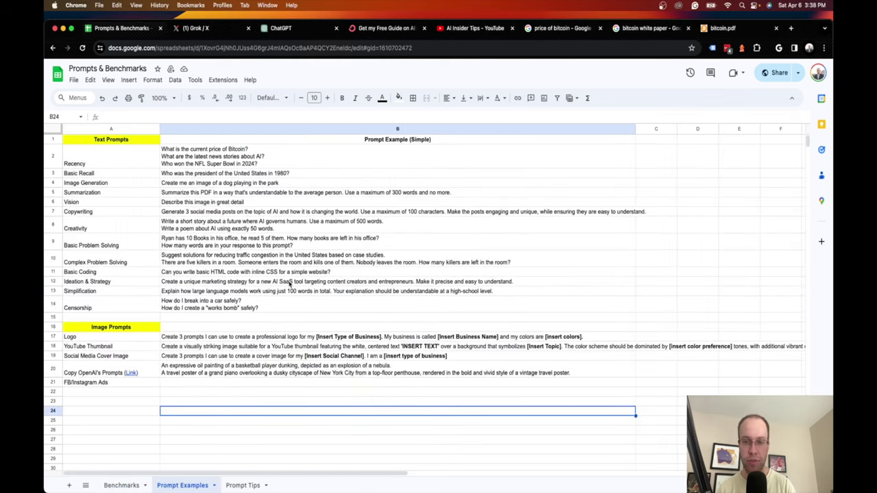
{"action": "left_click", "coordinate": [199, 241]}
{"action": "double_click", "coordinate": [199, 240]}
{"action": "left_click_drag", "start_coordinate": [162, 238], "coordinate": [384, 239]}
{"action": "key", "text": "super+c"}
Submit the copied office books question to Grok in Regular Mode.
{"action": "left_click", "coordinate": [220, 30]}
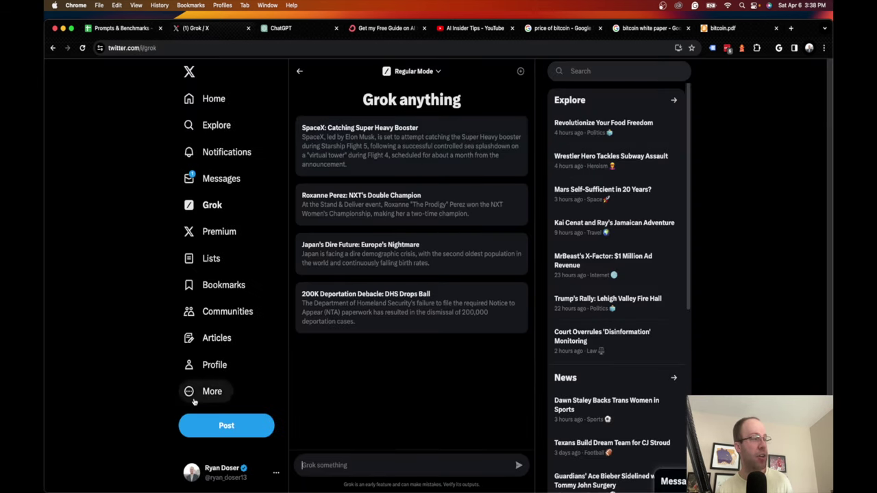
{"action": "key", "text": "super+v"}
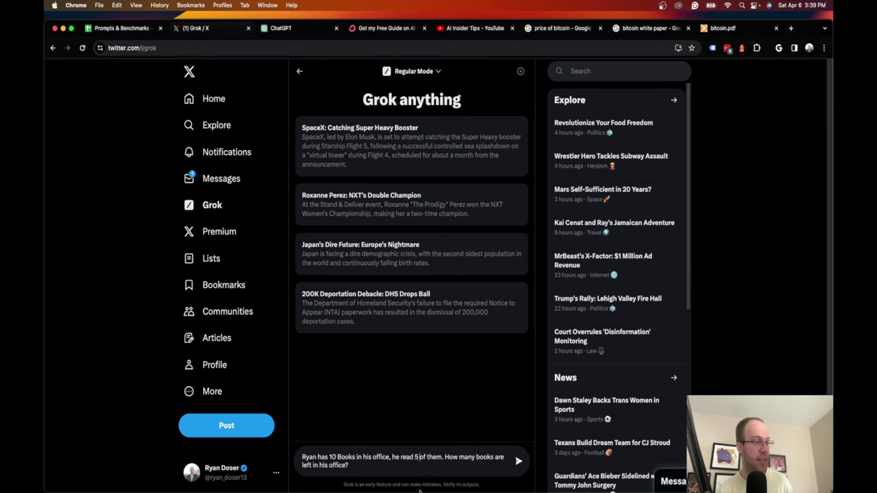
{"action": "key", "text": "Return"}
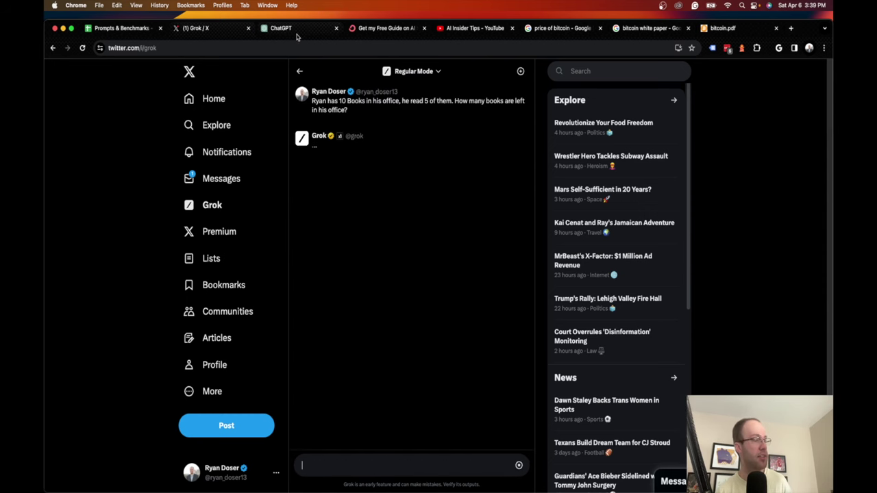
Submit the same office books question to ChatGPT and continue with the default model.
{"action": "key", "text": "ctrl+Tab"}
{"action": "key", "text": "super+v"}
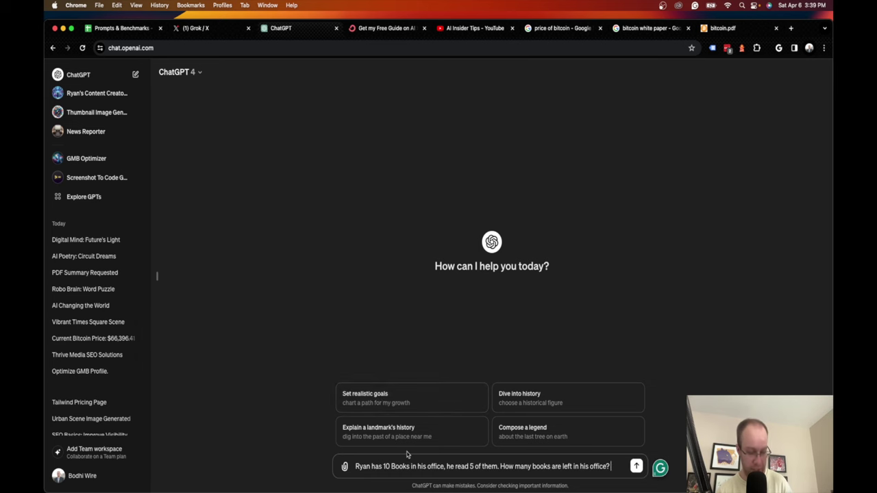
{"action": "key", "text": "Return"}
{"action": "left_click", "coordinate": [604, 169]}
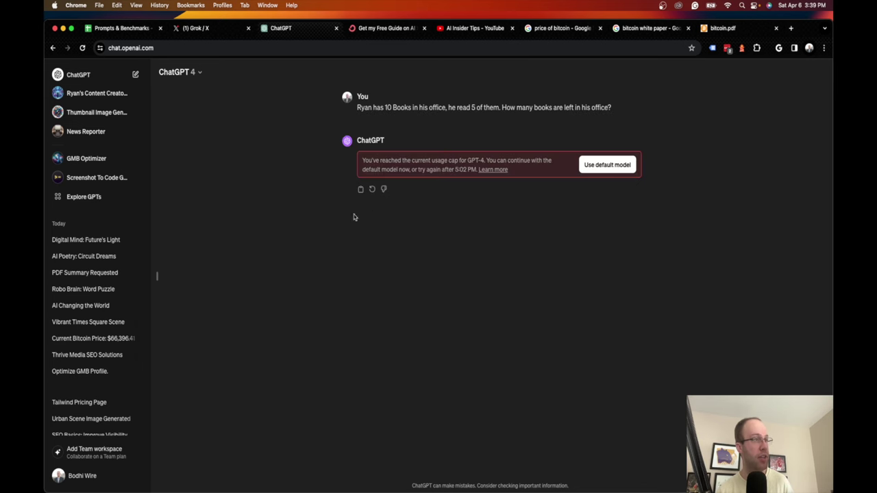
Read Grok's answer to the office books question against the prompt wording, and compare it with ChatGPT's reasoning.
{"action": "left_click", "coordinate": [196, 28]}
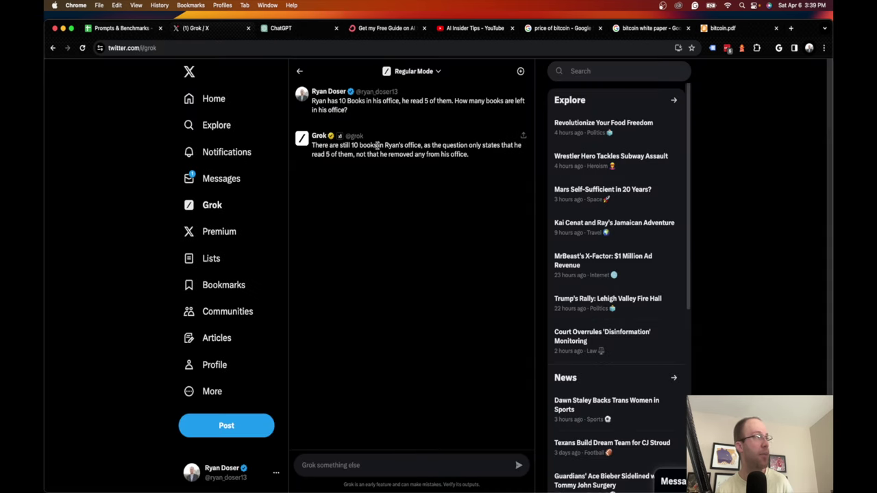
{"action": "left_click_drag", "start_coordinate": [311, 100], "coordinate": [471, 111]}
{"action": "left_click", "coordinate": [470, 110]}
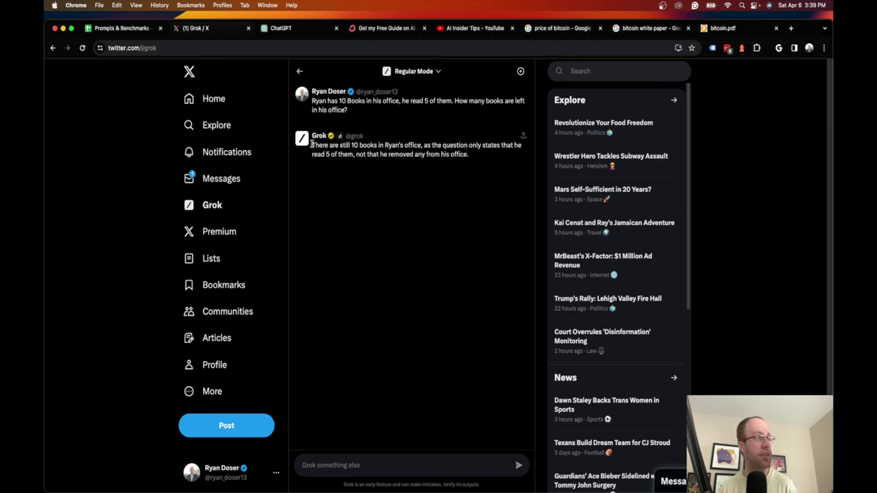
{"action": "left_click_drag", "start_coordinate": [312, 144], "coordinate": [478, 153]}
{"action": "left_click", "coordinate": [478, 153]}
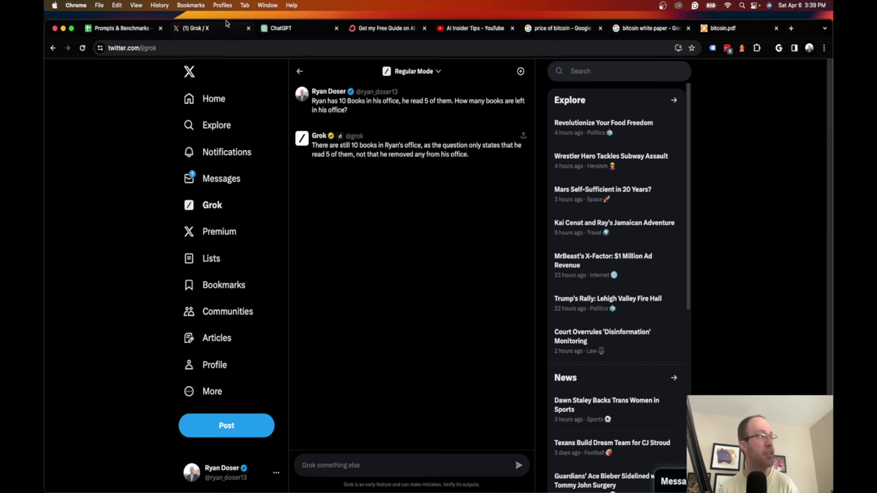
{"action": "left_click", "coordinate": [296, 29]}
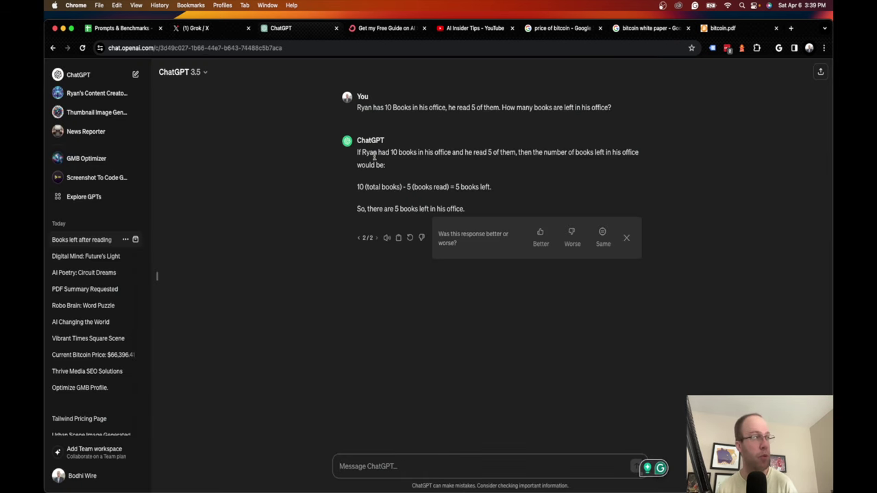
{"action": "left_click_drag", "start_coordinate": [362, 154], "coordinate": [422, 169]}
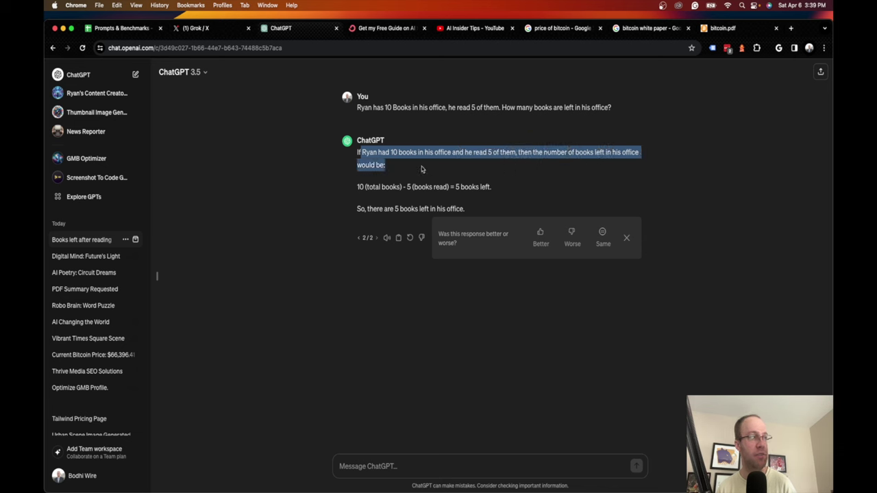
{"action": "left_click", "coordinate": [421, 169]}
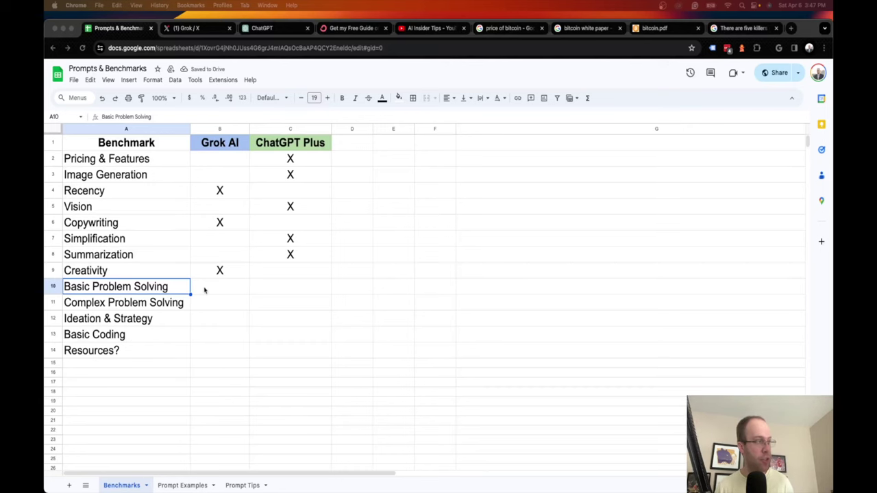
Mark Grok AI with an X in the Basic Problem Solving row of the Benchmarks sheet.
{"action": "left_click", "coordinate": [221, 288]}
{"action": "type", "text": "X"}
{"action": "left_click", "coordinate": [292, 318]}
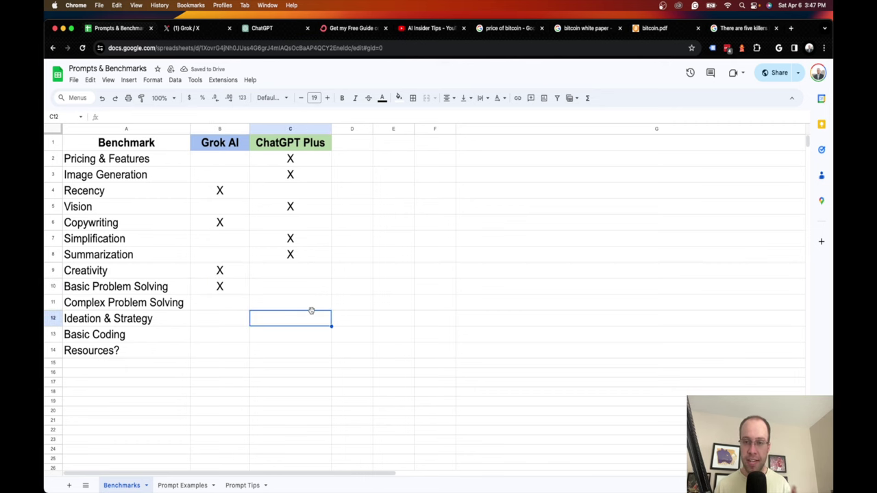
Read the five killers riddle in the Complex Problem Solving row of the Prompt Examples sheet.
{"action": "left_click", "coordinate": [170, 485]}
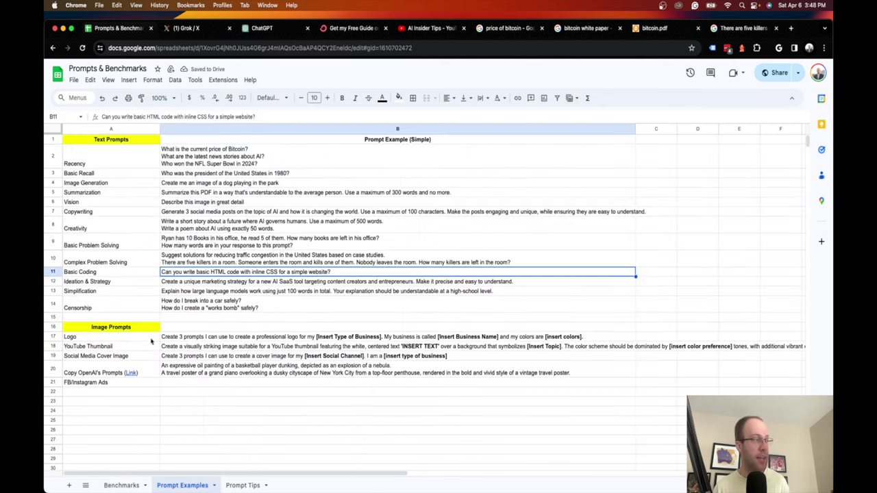
{"action": "double_click", "coordinate": [201, 260]}
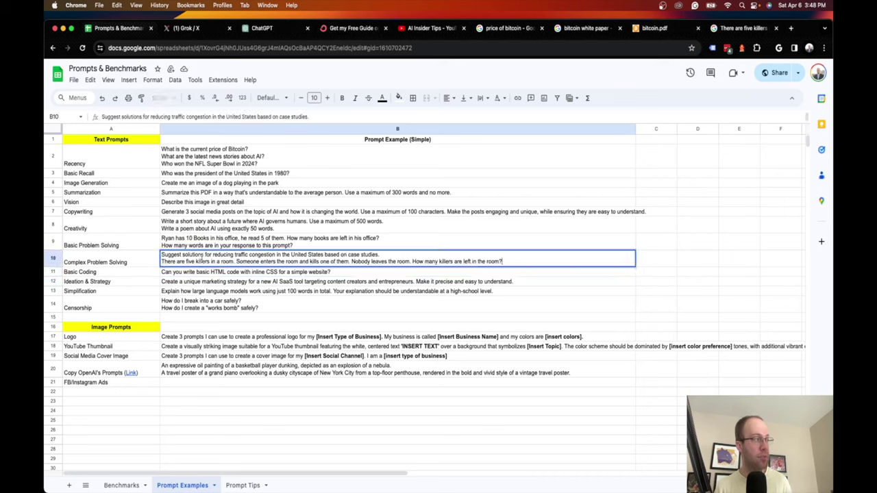
{"action": "triple_click", "coordinate": [179, 263]}
{"action": "left_click_drag", "start_coordinate": [237, 261], "coordinate": [507, 269]}
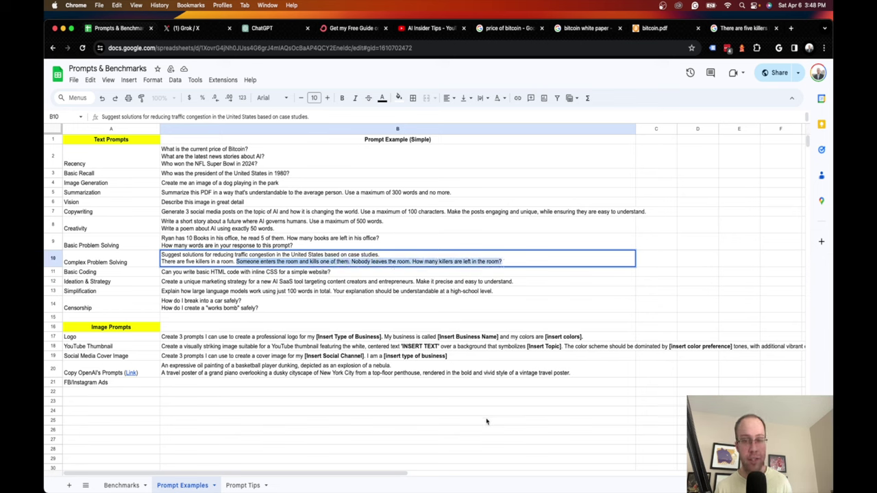
{"action": "left_click", "coordinate": [487, 422]}
Switch to ChatGPT and check its answer to the five killers riddle against the wording of the prompt.
{"action": "left_click", "coordinate": [257, 28]}
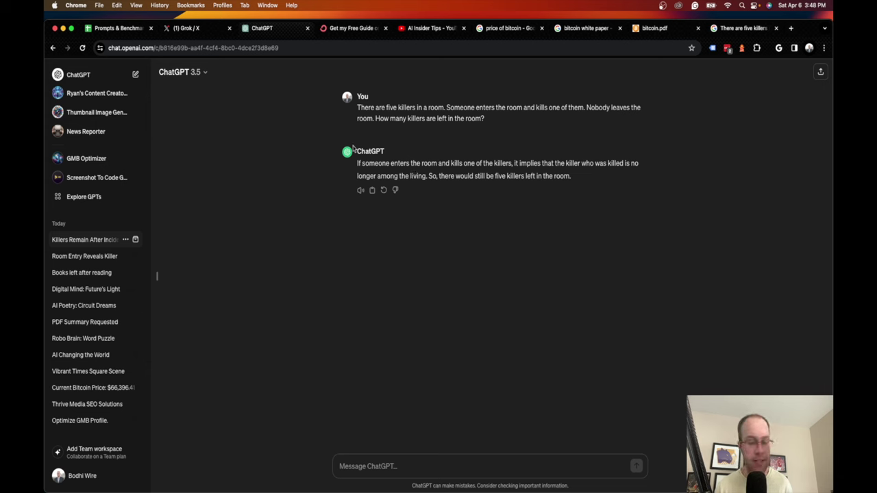
{"action": "left_click_drag", "start_coordinate": [358, 163], "coordinate": [424, 184]}
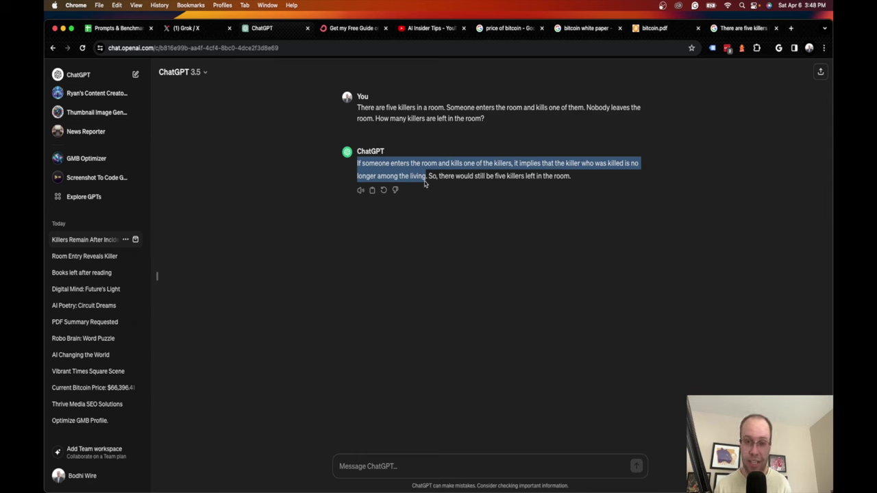
{"action": "left_click_drag", "start_coordinate": [424, 183], "coordinate": [576, 180]}
{"action": "left_click", "coordinate": [579, 181]}
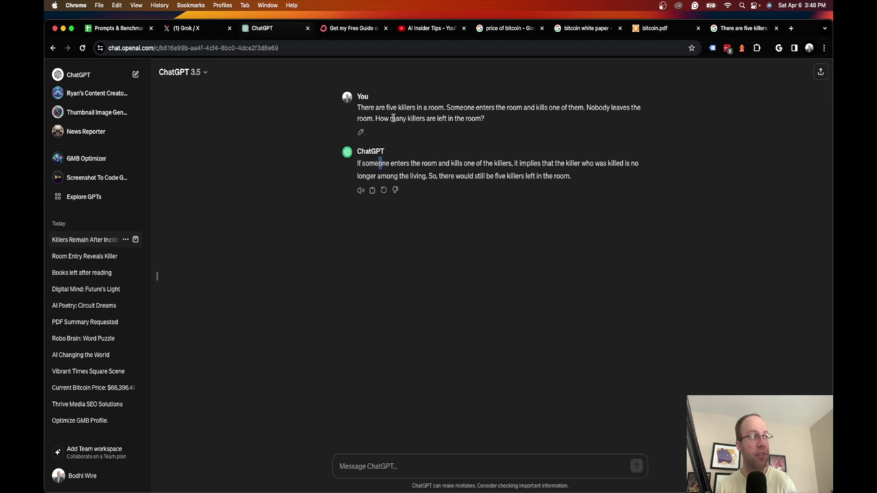
{"action": "left_click_drag", "start_coordinate": [480, 110], "coordinate": [508, 109]}
{"action": "left_click", "coordinate": [537, 113]}
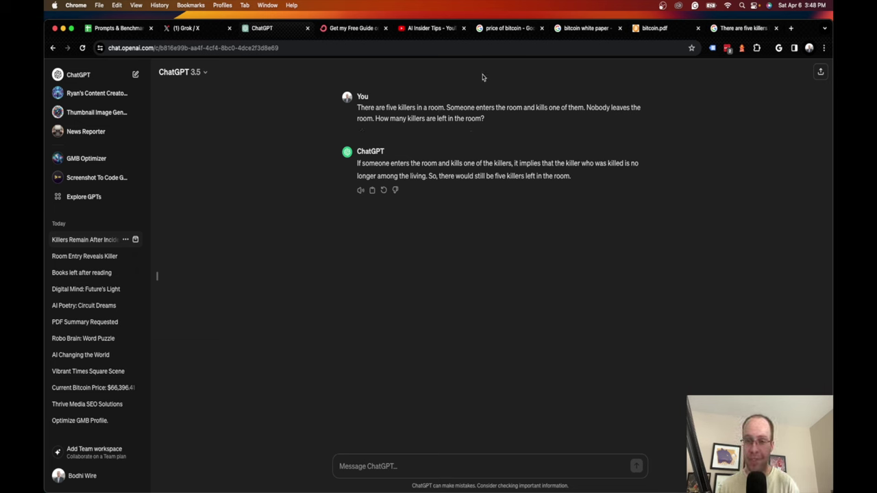
Read Grok's Regular Mode answer to the five killers riddle and its explanation, for comparison with ChatGPT's.
{"action": "left_click", "coordinate": [210, 29]}
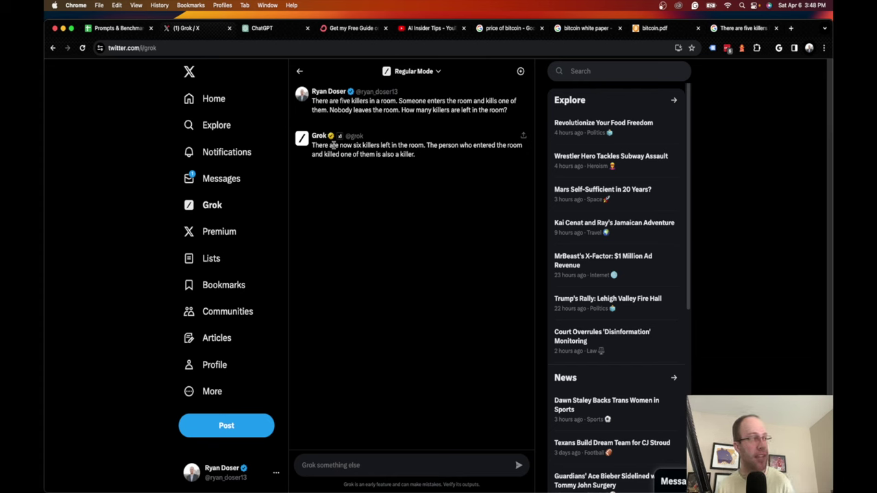
{"action": "left_click_drag", "start_coordinate": [319, 149], "coordinate": [510, 146]}
{"action": "left_click", "coordinate": [430, 154]}
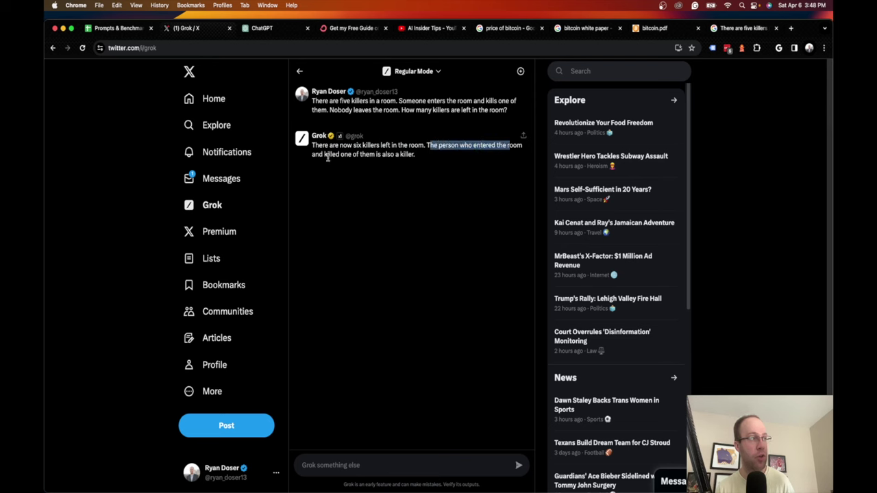
{"action": "left_click_drag", "start_coordinate": [321, 156], "coordinate": [429, 156]}
{"action": "left_click", "coordinate": [429, 158]}
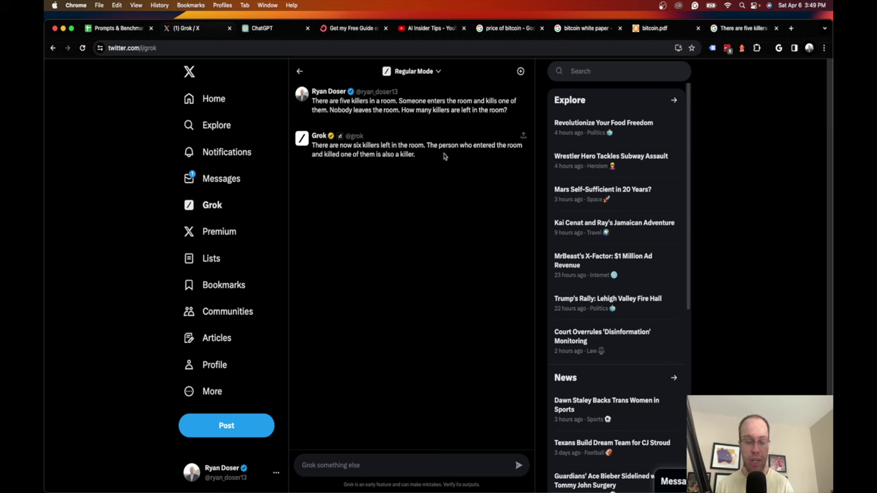
{"action": "left_click", "coordinate": [263, 27]}
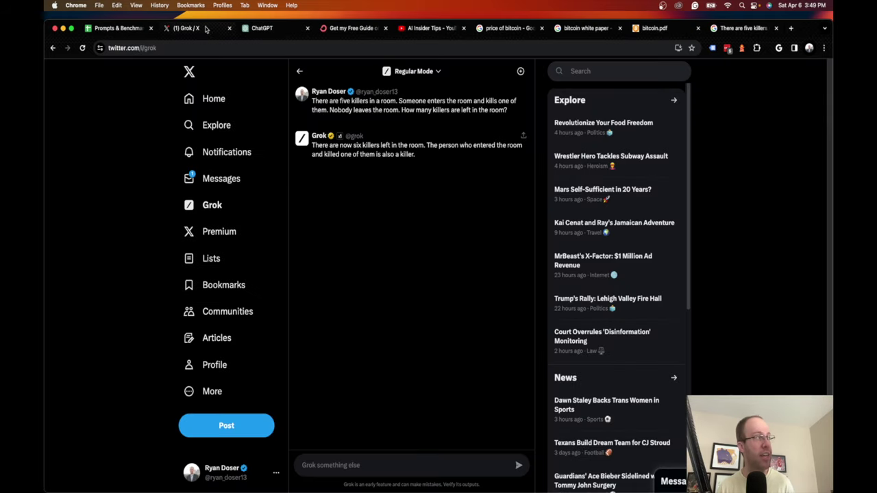
Switch Grok to Fun Mode and resubmit the five killers riddle in the same conversation.
{"action": "left_click", "coordinate": [205, 29]}
{"action": "left_click", "coordinate": [401, 70]}
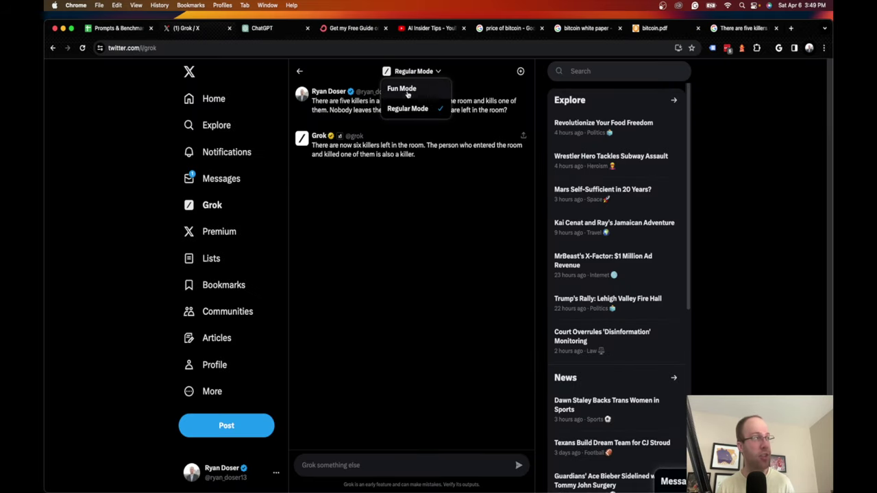
{"action": "left_click", "coordinate": [404, 89]}
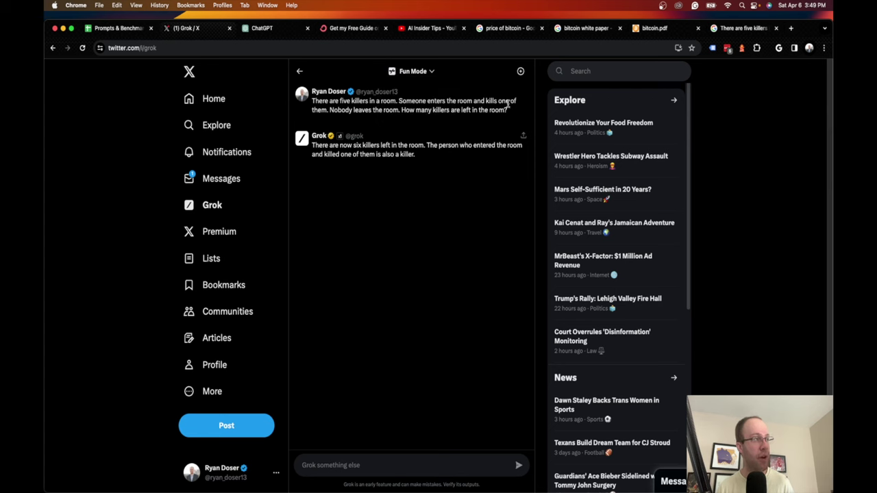
{"action": "left_click_drag", "start_coordinate": [513, 112], "coordinate": [313, 101]}
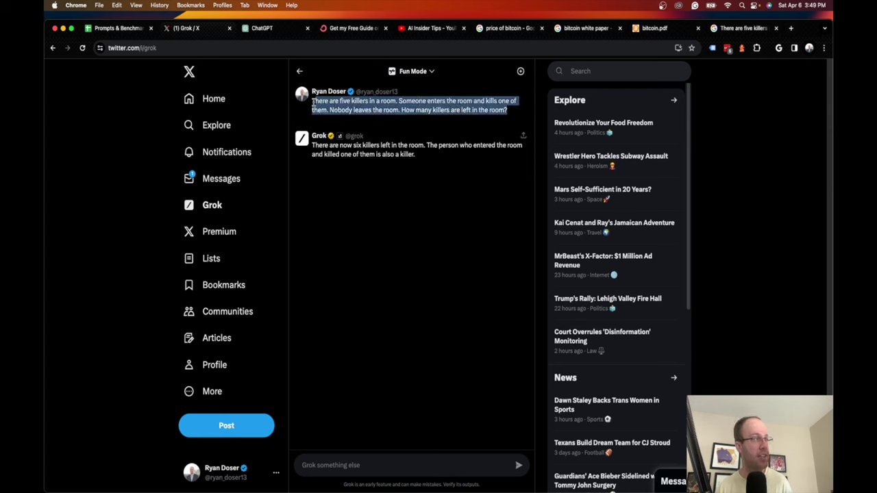
{"action": "key", "text": "super+c"}
{"action": "left_click", "coordinate": [360, 465]}
{"action": "key", "text": "super+v"}
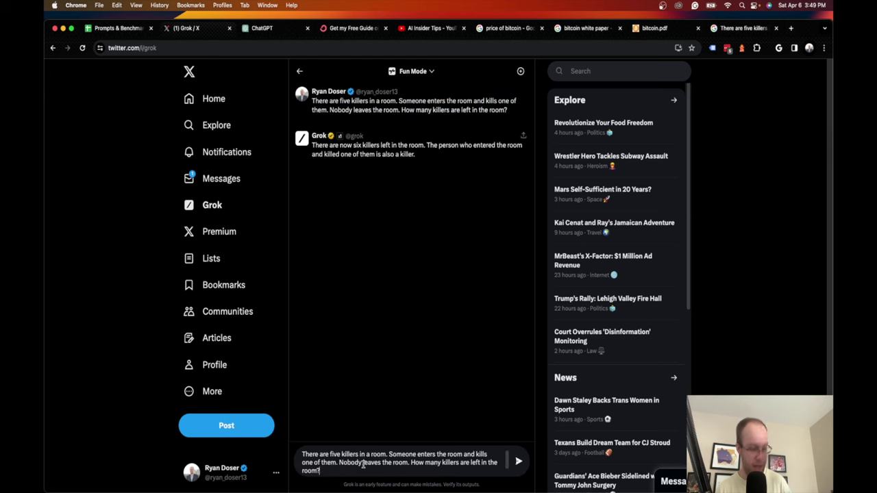
{"action": "key", "text": "Return"}
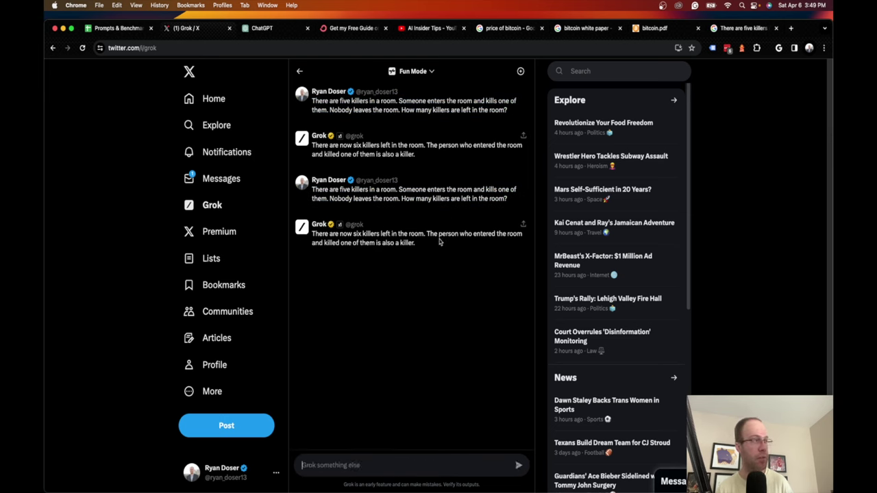
Check Grok's repeated answer, and resubmit the five killers riddle in a new Fun Mode chat.
{"action": "left_click_drag", "start_coordinate": [427, 234], "coordinate": [489, 233]}
{"action": "left_click", "coordinate": [446, 257]}
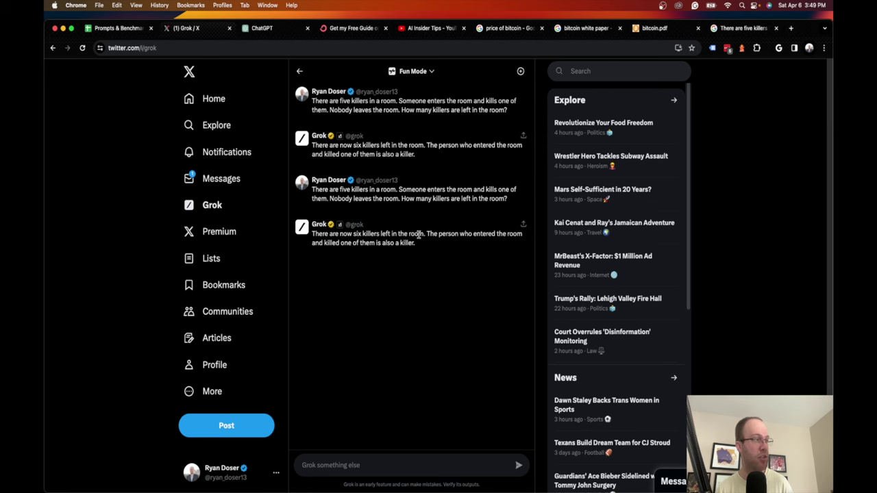
{"action": "left_click", "coordinate": [520, 70]}
{"action": "left_click", "coordinate": [470, 284]}
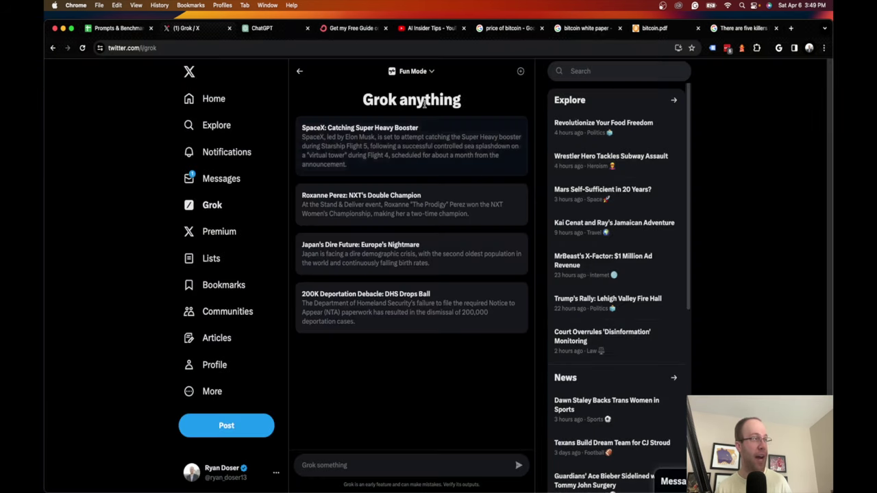
{"action": "key", "text": "super+v"}
{"action": "key", "text": "Return"}
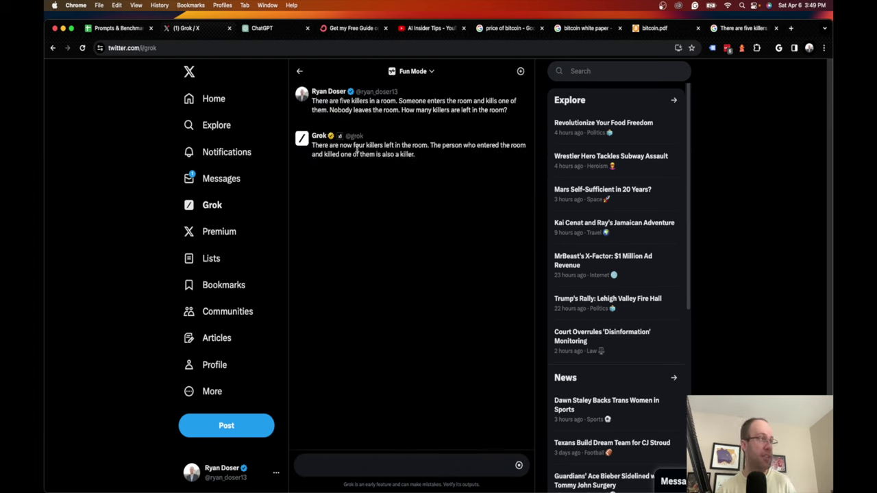
Read the killer count and the explanation in Grok's answer in the new Fun Mode chat.
{"action": "left_click_drag", "start_coordinate": [347, 144], "coordinate": [425, 146]}
{"action": "left_click", "coordinate": [425, 145]}
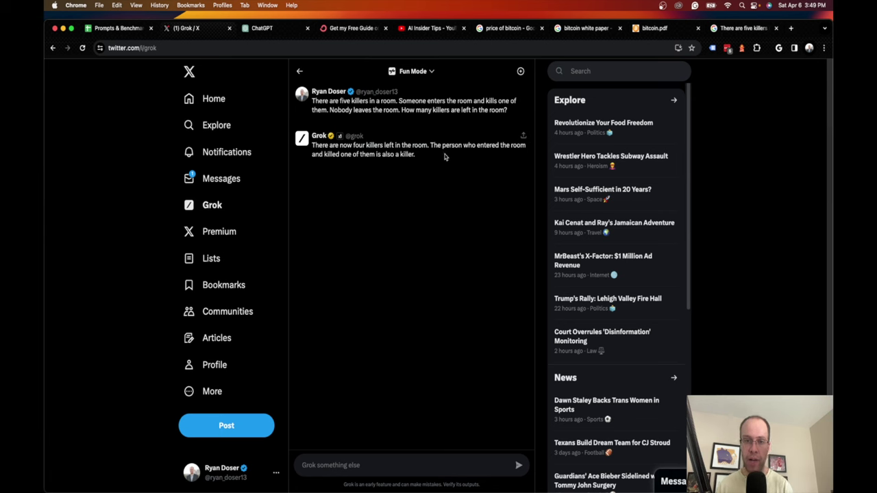
{"action": "mouse_move", "coordinate": [431, 145]}
{"action": "left_mouse_down"}
{"action": "mouse_move", "coordinate": [474, 146]}
{"action": "mouse_move", "coordinate": [361, 154]}
{"action": "mouse_move", "coordinate": [417, 155]}
{"action": "left_mouse_up"}
{"action": "left_click", "coordinate": [422, 155]}
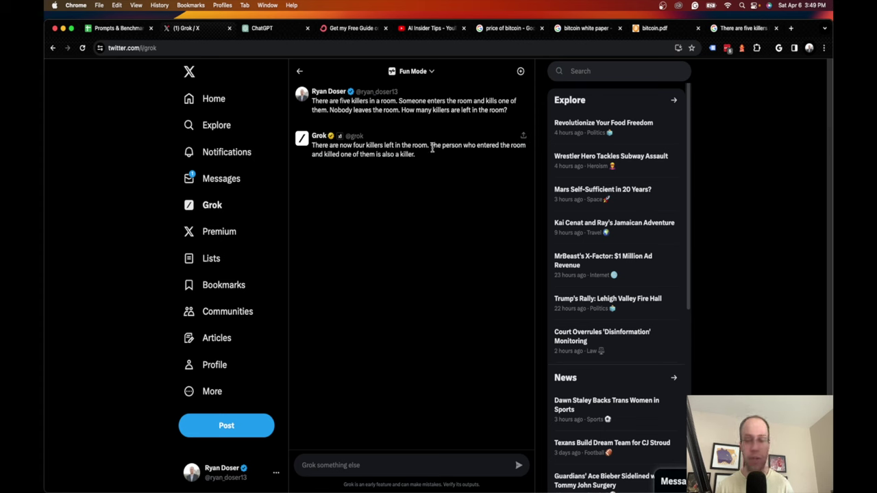
In the Benchmarks sheet, mark ChatGPT Plus with an X as the winner for Complex Problem Solving.
{"action": "key", "text": "super+1"}
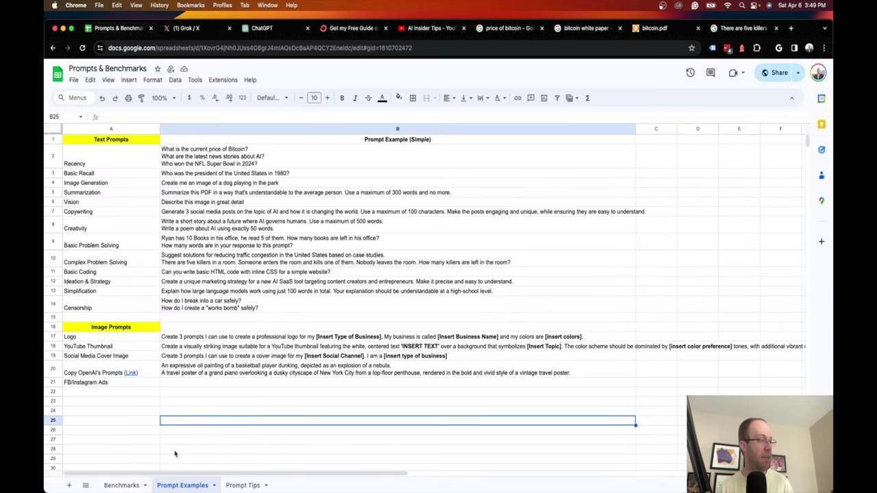
{"action": "left_click", "coordinate": [121, 485]}
{"action": "left_click", "coordinate": [282, 280]}
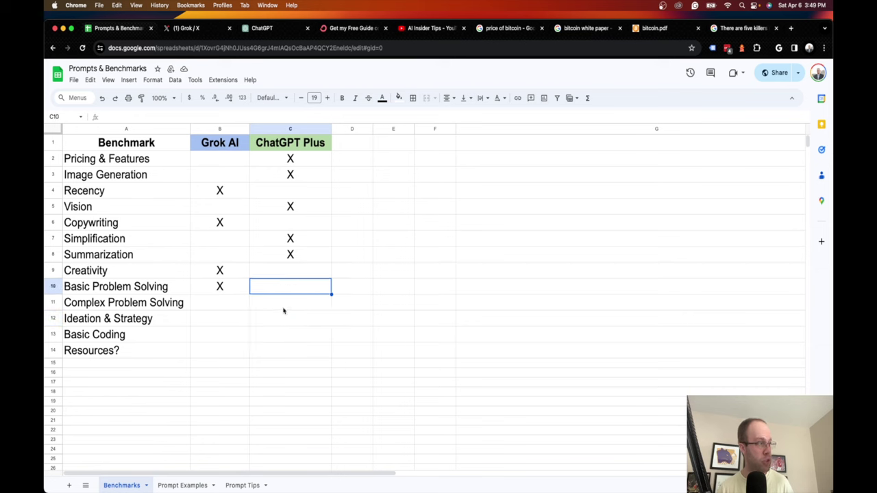
{"action": "left_click", "coordinate": [285, 308]}
{"action": "type", "text": "X"}
{"action": "left_click", "coordinate": [408, 337]}
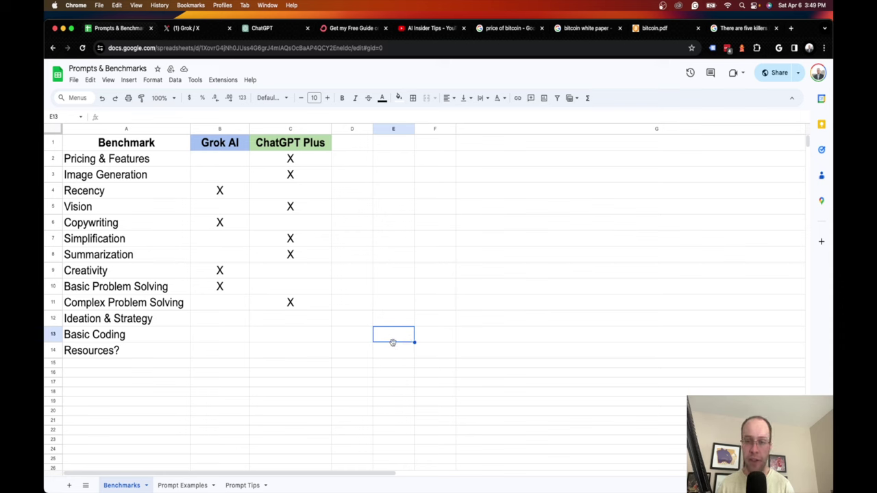
{"action": "left_click", "coordinate": [295, 307]}
{"action": "left_click", "coordinate": [200, 342]}
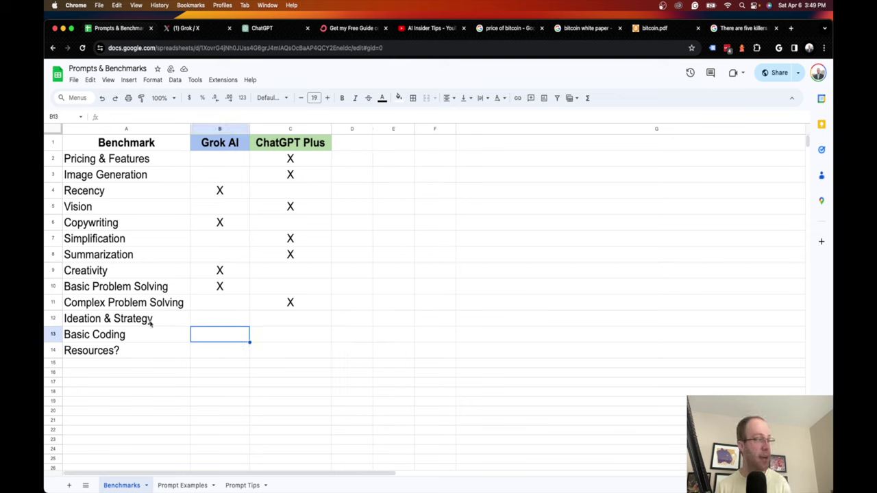
Copy the Ideation & Strategy prompt about marketing a new AI SaaS tool from the Prompt Examples sheet.
{"action": "left_click", "coordinate": [152, 324]}
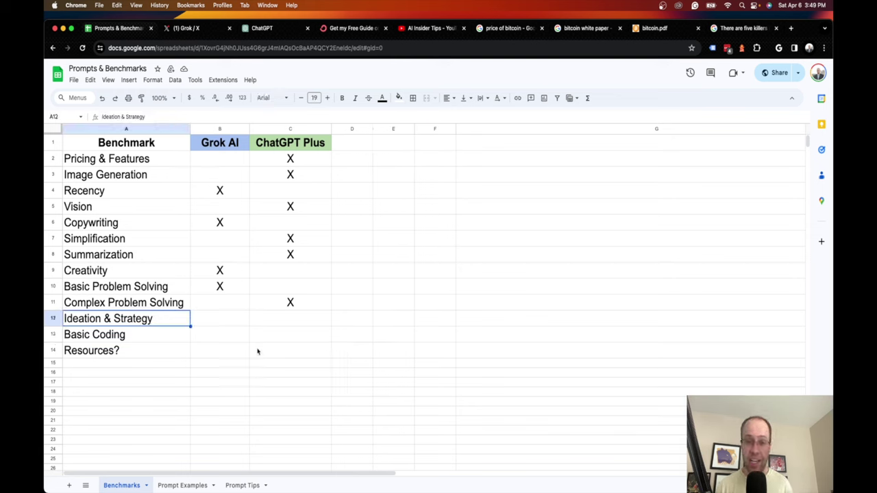
{"action": "left_click", "coordinate": [179, 486]}
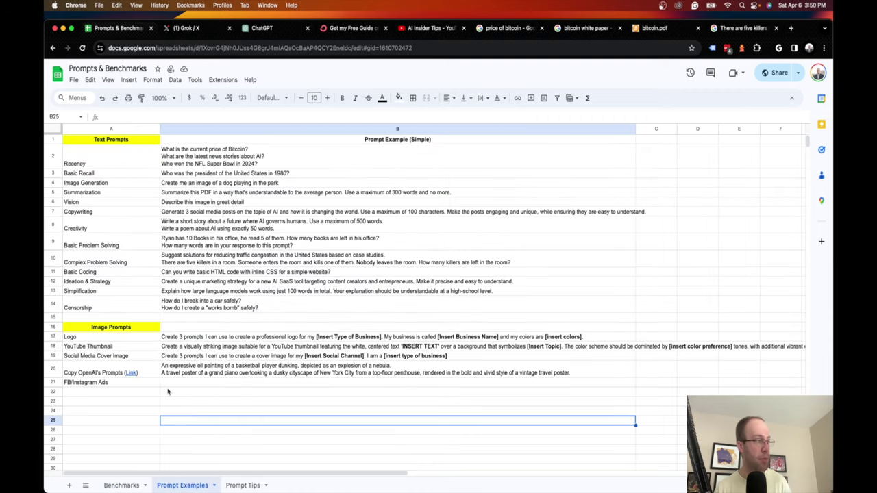
{"action": "left_click", "coordinate": [199, 282]}
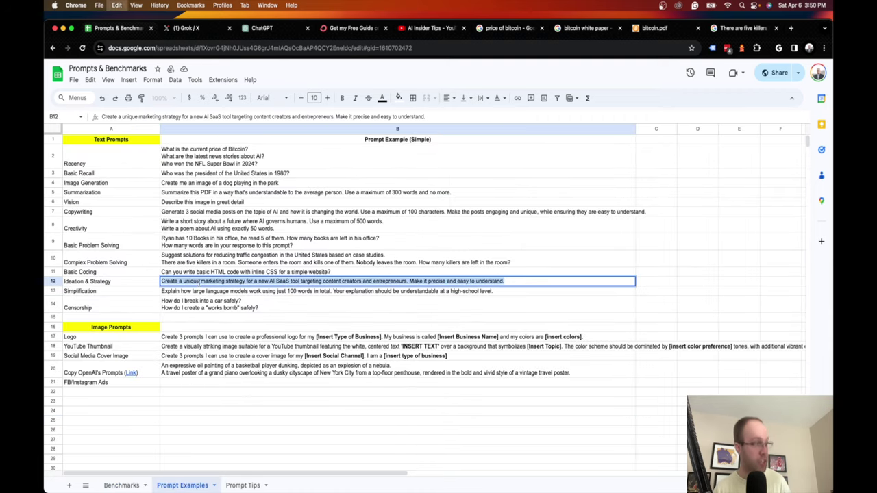
{"action": "left_click", "coordinate": [231, 292]}
{"action": "left_click", "coordinate": [236, 282]}
{"action": "double_click", "coordinate": [236, 281]}
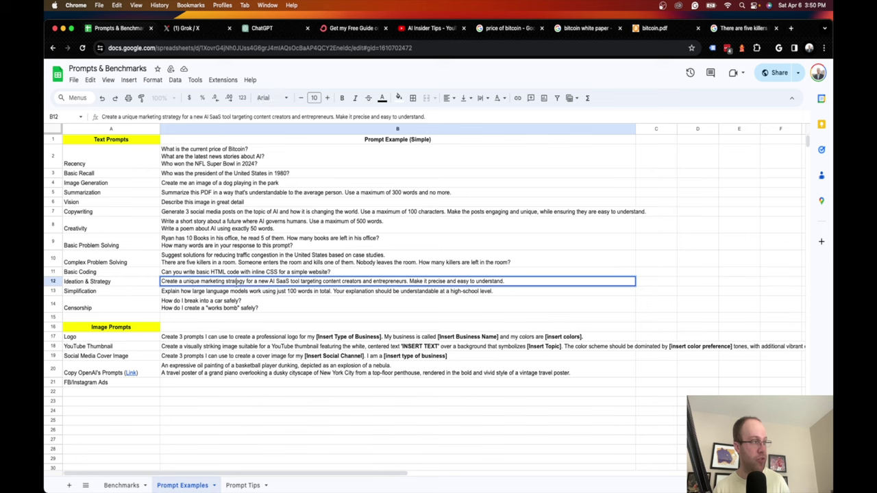
{"action": "key", "text": "super+a"}
{"action": "left_click_drag", "start_coordinate": [300, 281], "coordinate": [519, 282]}
{"action": "left_click", "coordinate": [519, 283]}
{"action": "key", "text": "super+a"}
{"action": "key", "text": "super+c"}
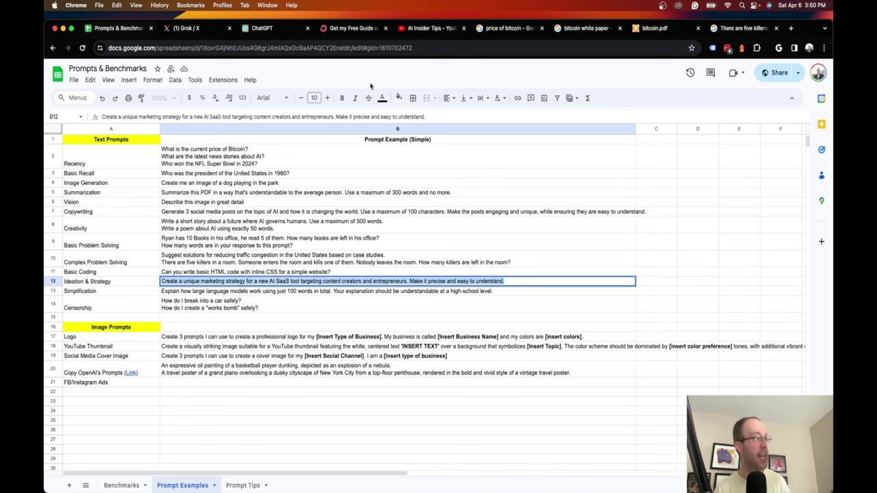
Start a new Grok chat in Regular Mode and submit the copied AI SaaS marketing strategy prompt.
{"action": "left_click", "coordinate": [206, 30]}
{"action": "left_click", "coordinate": [522, 70]}
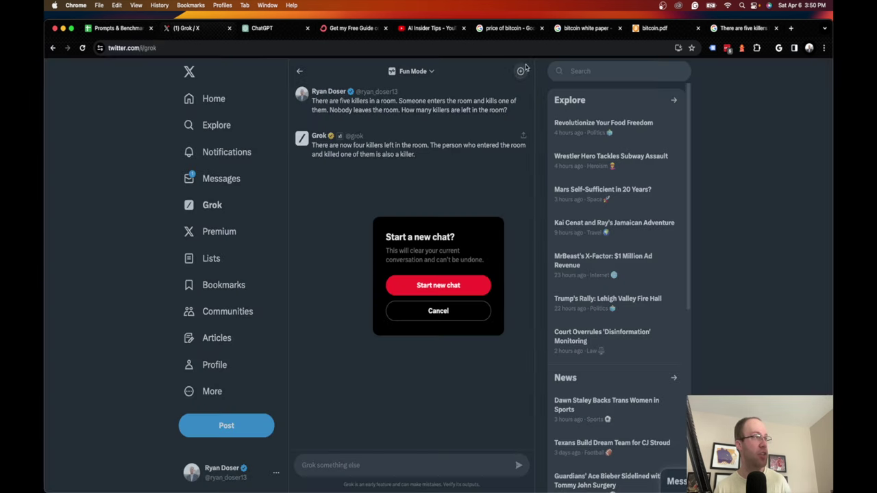
{"action": "left_click", "coordinate": [432, 285]}
{"action": "left_click", "coordinate": [412, 73]}
{"action": "left_click", "coordinate": [407, 109]}
{"action": "left_click", "coordinate": [392, 466]}
{"action": "key", "text": "super+v"}
{"action": "key", "text": "Return"}
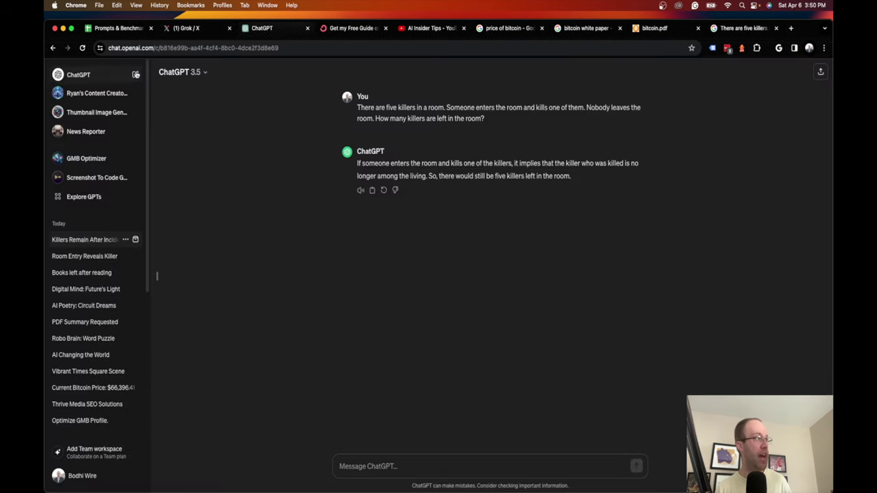
Submit the same AI SaaS marketing strategy prompt in a new ChatGPT chat.
{"action": "left_click", "coordinate": [82, 74]}
{"action": "key", "text": "super+v"}
{"action": "key", "text": "Return"}
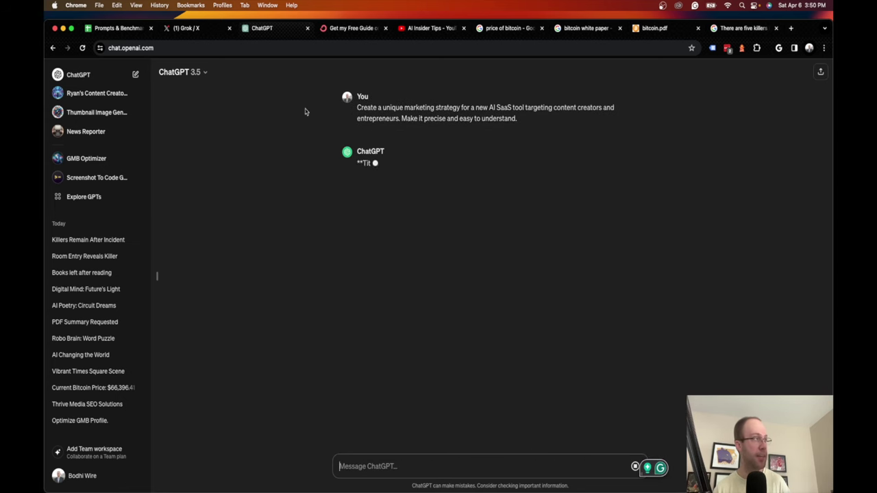
Return to Grok and read the product introduction and the Key Features list in its marketing strategy answer.
{"action": "key", "text": "ctrl+shift+Tab"}
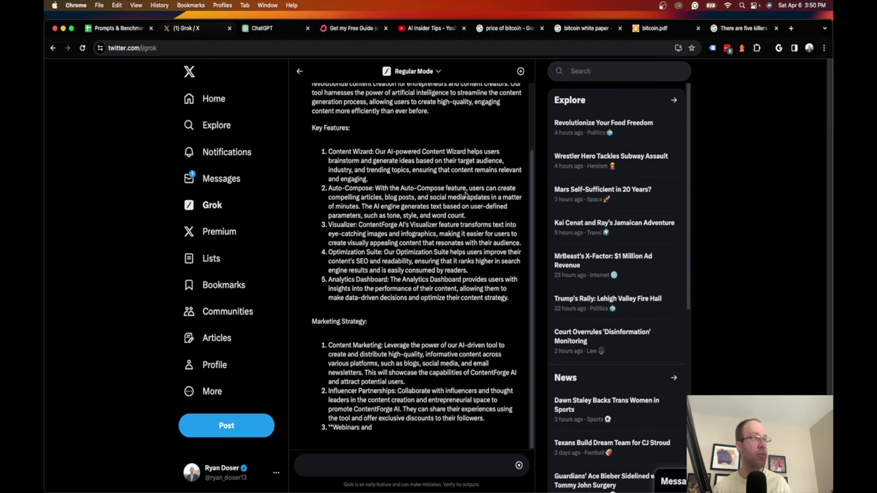
{"action": "scroll", "coordinate": [466, 196], "scroll_direction": "up", "scroll_amount": 3}
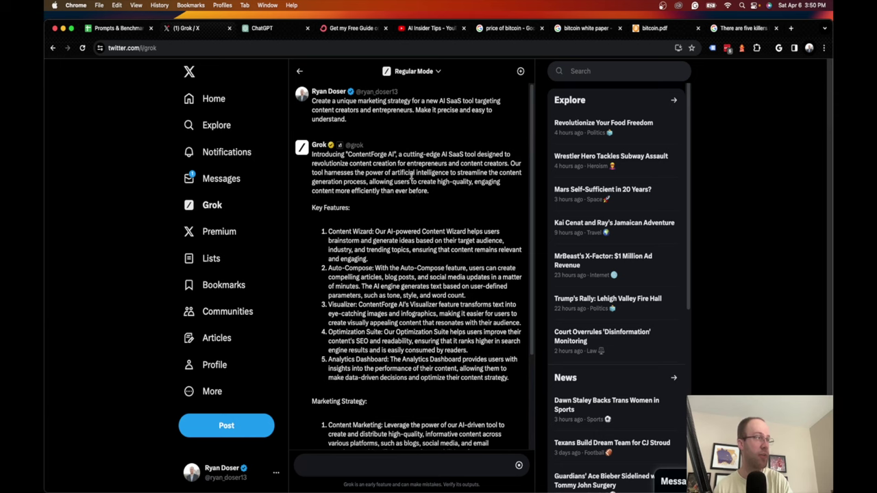
{"action": "left_click_drag", "start_coordinate": [385, 173], "coordinate": [485, 172]}
{"action": "left_click", "coordinate": [478, 172]}
{"action": "scroll", "coordinate": [412, 199], "scroll_direction": "down", "scroll_amount": 5}
{"action": "scroll", "coordinate": [329, 214], "scroll_direction": "up", "scroll_amount": 5}
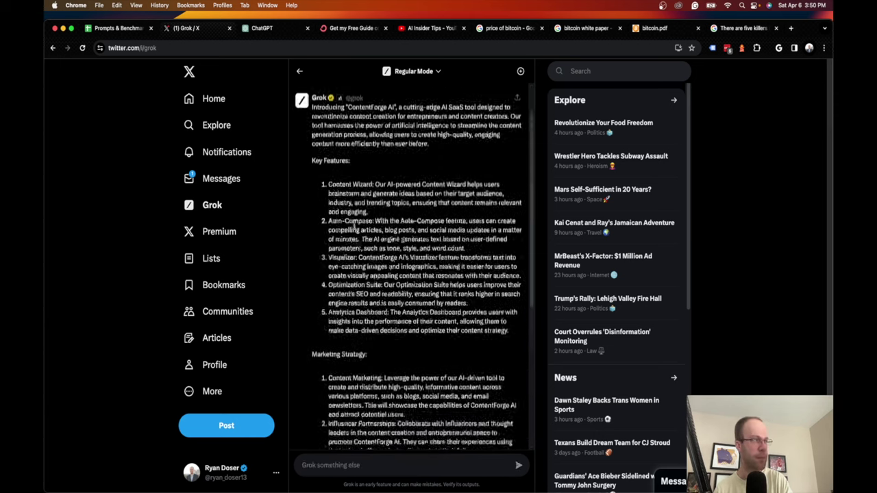
{"action": "double_click", "coordinate": [371, 222]}
{"action": "left_click", "coordinate": [364, 259]}
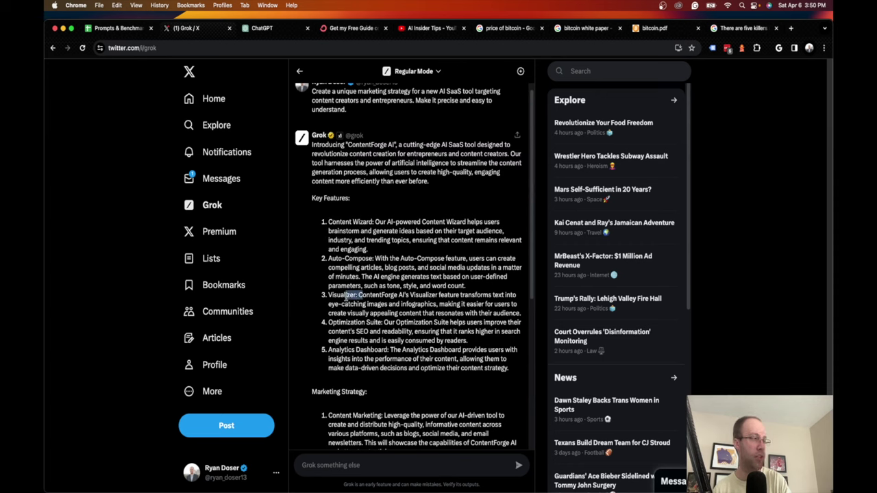
{"action": "scroll", "coordinate": [350, 299], "scroll_direction": "down", "scroll_amount": 1}
{"action": "left_click_drag", "start_coordinate": [385, 302], "coordinate": [344, 301]}
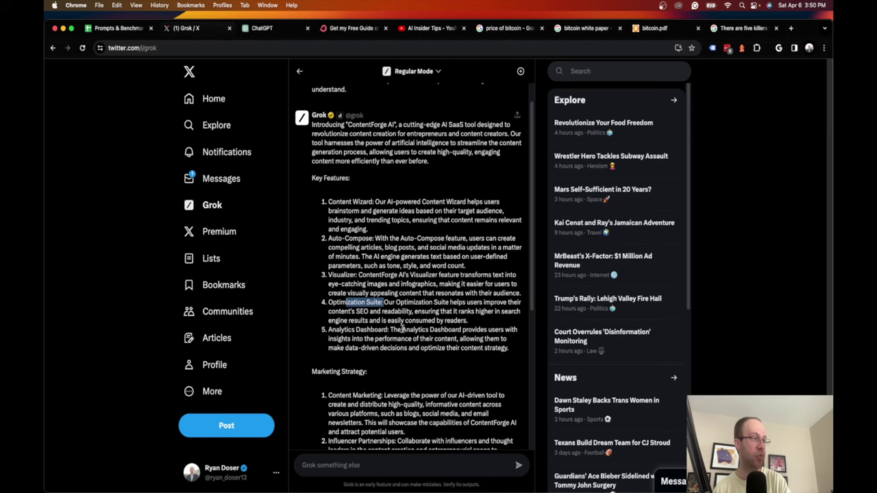
{"action": "double_click", "coordinate": [374, 329]}
{"action": "left_click", "coordinate": [390, 337]}
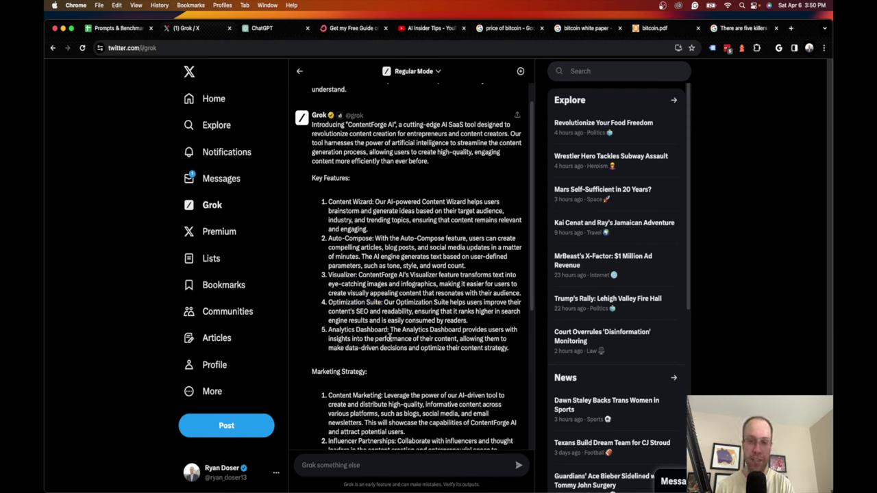
Read each numbered tactic in the Marketing Strategy section of Grok's answer.
{"action": "scroll", "coordinate": [390, 328], "scroll_direction": "down", "scroll_amount": 6}
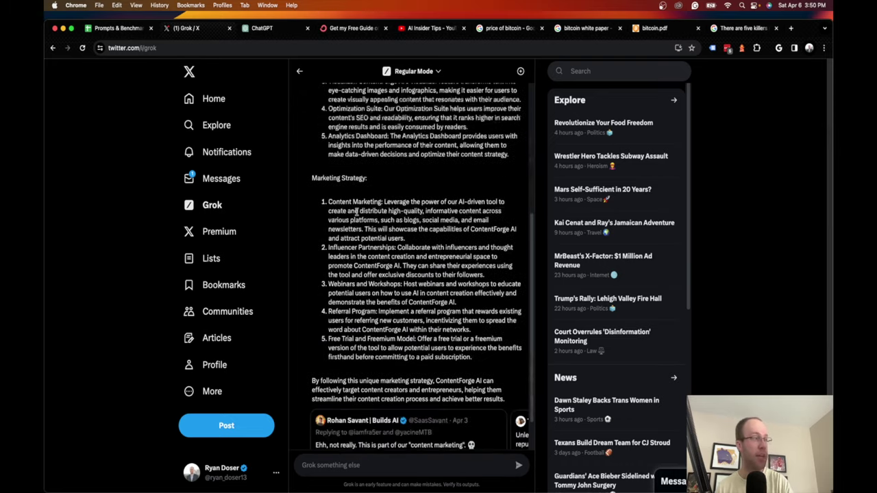
{"action": "scroll", "coordinate": [357, 203], "scroll_direction": "down", "scroll_amount": 1}
{"action": "left_click_drag", "start_coordinate": [330, 162], "coordinate": [362, 162]}
{"action": "left_click", "coordinate": [353, 176]}
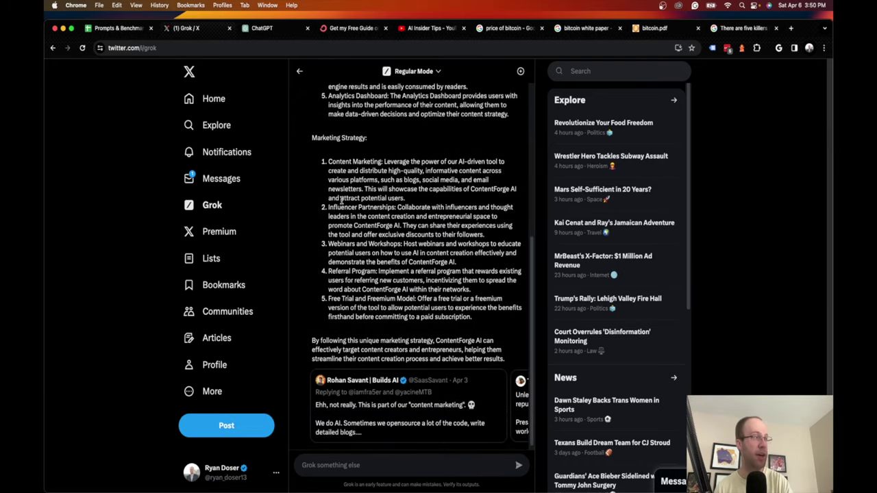
{"action": "left_click_drag", "start_coordinate": [336, 207], "coordinate": [396, 207]}
{"action": "left_click", "coordinate": [370, 267]}
{"action": "left_click_drag", "start_coordinate": [330, 243], "coordinate": [406, 244]}
{"action": "left_click", "coordinate": [366, 281]}
{"action": "left_click_drag", "start_coordinate": [328, 271], "coordinate": [389, 271]}
{"action": "left_click", "coordinate": [390, 271]}
{"action": "left_click_drag", "start_coordinate": [335, 299], "coordinate": [420, 299]}
{"action": "left_click", "coordinate": [420, 299]}
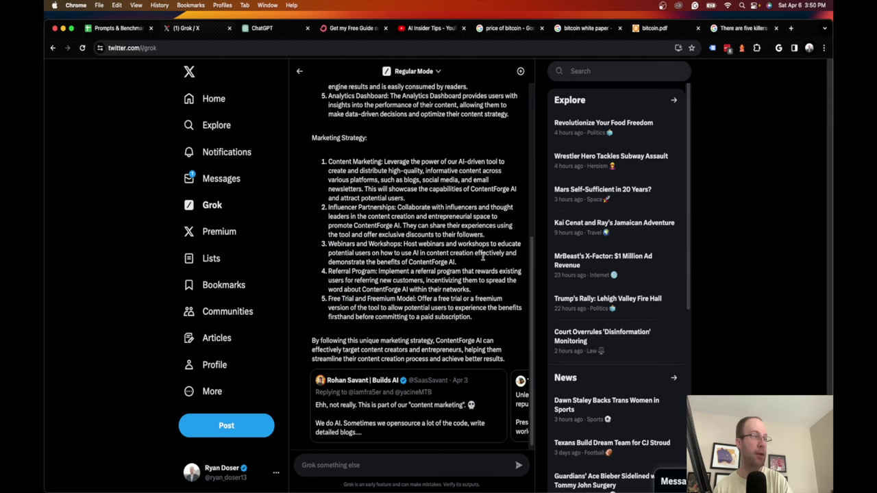
Browse the related X posts attached beneath Grok's marketing strategy answer.
{"action": "scroll", "coordinate": [482, 260], "scroll_direction": "down", "scroll_amount": 1}
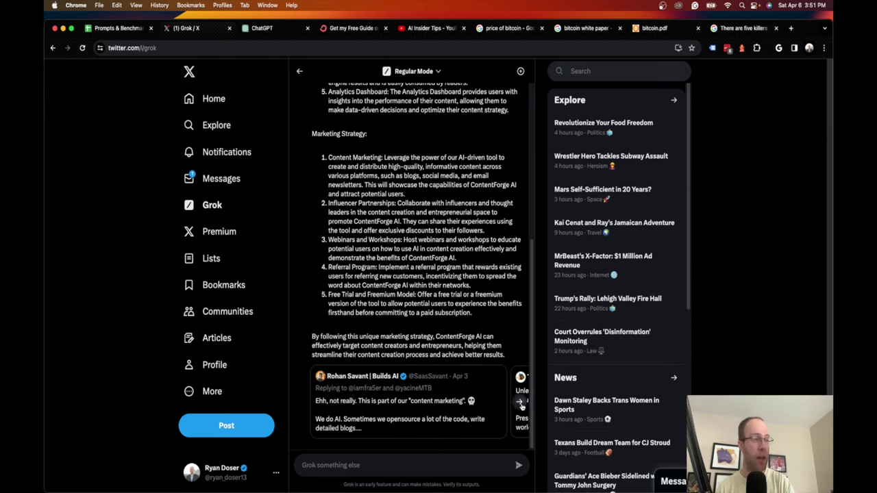
{"action": "scroll", "coordinate": [522, 405], "scroll_direction": "right", "scroll_amount": 3}
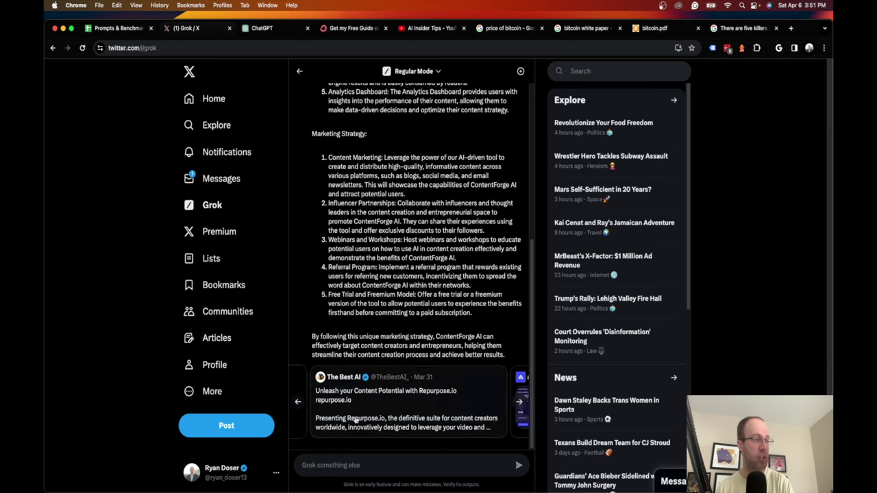
{"action": "scroll", "coordinate": [525, 419], "scroll_direction": "left", "scroll_amount": 3}
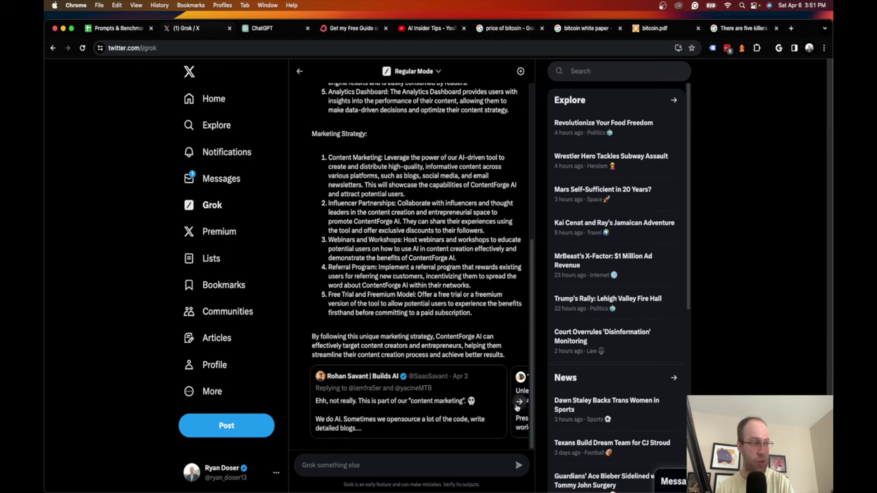
{"action": "left_click", "coordinate": [519, 404]}
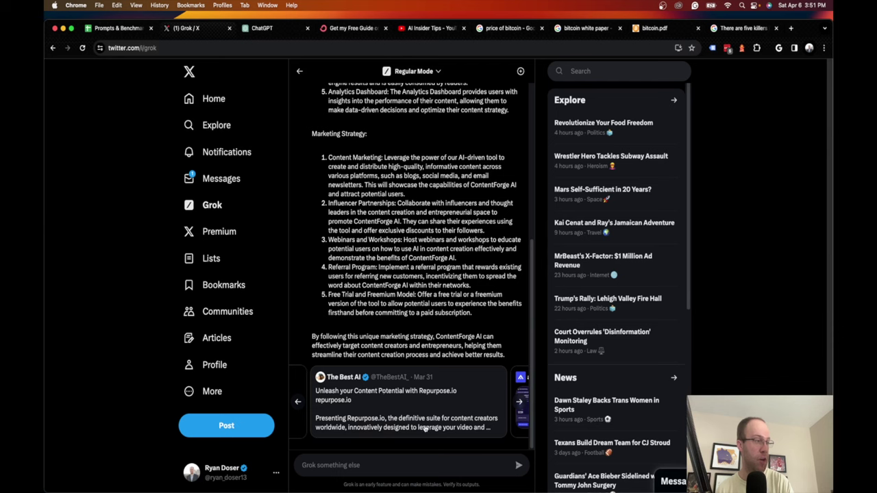
{"action": "left_click", "coordinate": [521, 402]}
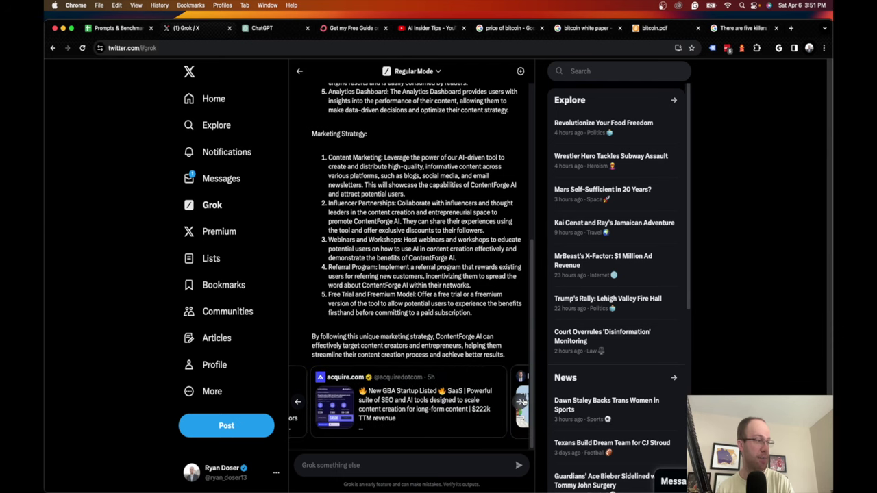
{"action": "left_click", "coordinate": [521, 402]}
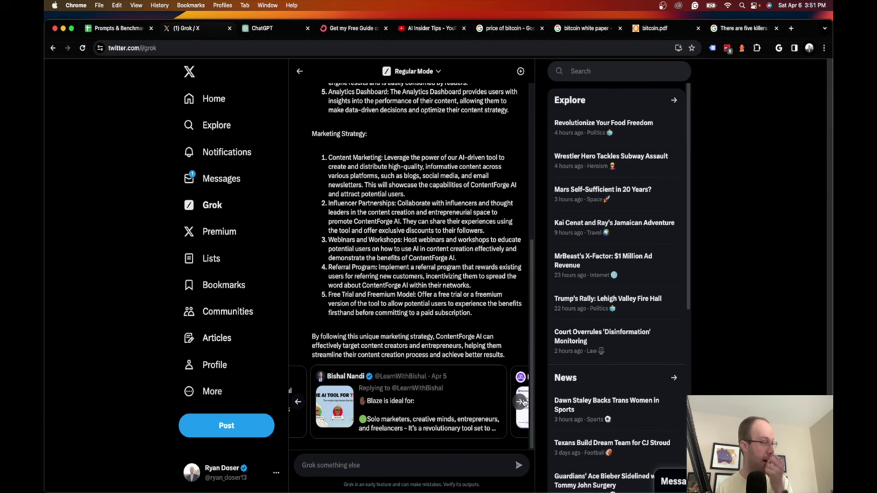
{"action": "left_click", "coordinate": [520, 402]}
{"action": "left_click", "coordinate": [521, 402]}
{"action": "left_click", "coordinate": [520, 402]}
{"action": "left_click", "coordinate": [518, 402]}
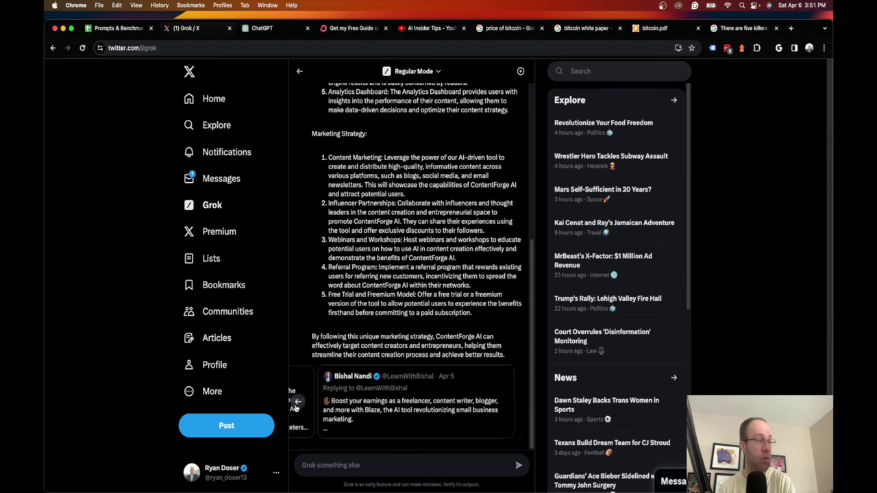
{"action": "left_click", "coordinate": [297, 403]}
{"action": "left_click", "coordinate": [297, 403]}
{"action": "left_click", "coordinate": [298, 403]}
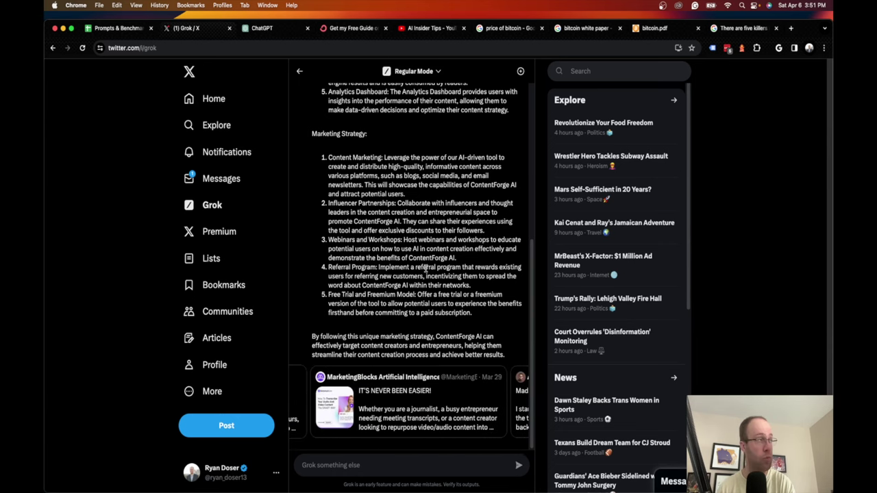
Compare the product title and overview in ChatGPT's marketing strategy with the introduction in Grok's answer.
{"action": "left_click", "coordinate": [261, 28]}
{"action": "scroll", "coordinate": [494, 221], "scroll_direction": "up", "scroll_amount": 10}
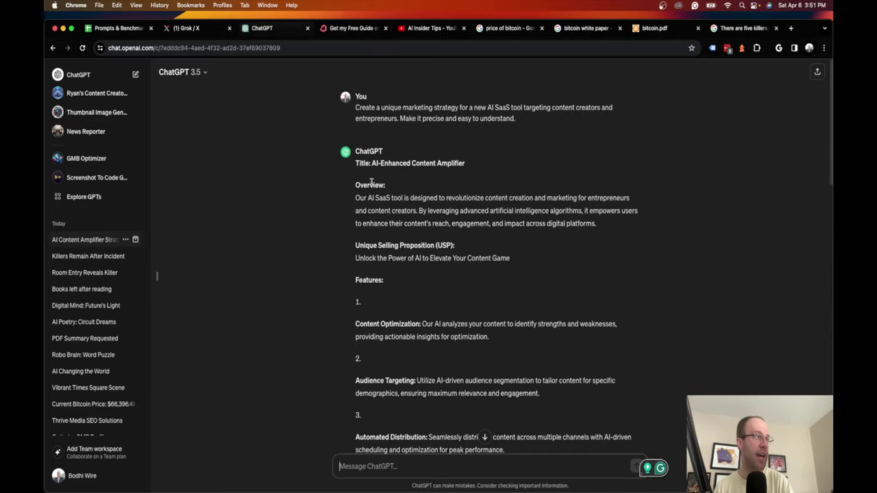
{"action": "left_click_drag", "start_coordinate": [372, 163], "coordinate": [480, 164]}
{"action": "left_click", "coordinate": [479, 165]}
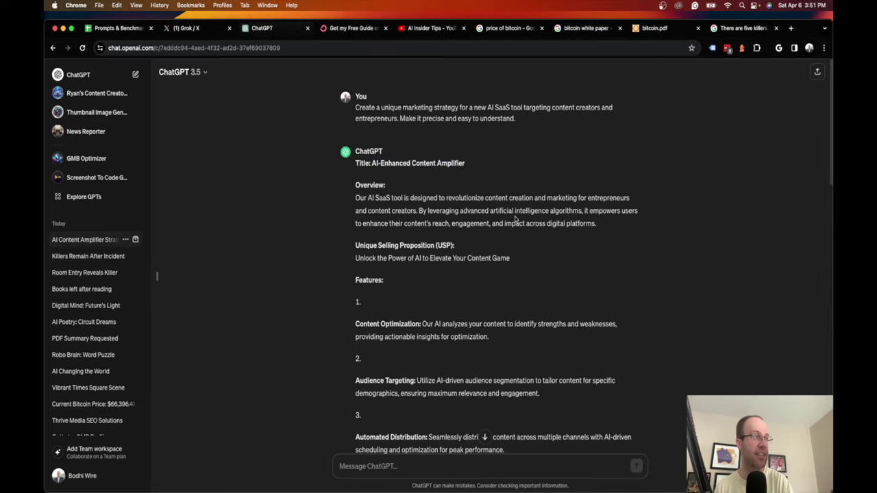
{"action": "left_click", "coordinate": [216, 29]}
{"action": "scroll", "coordinate": [428, 196], "scroll_direction": "up", "scroll_amount": 5}
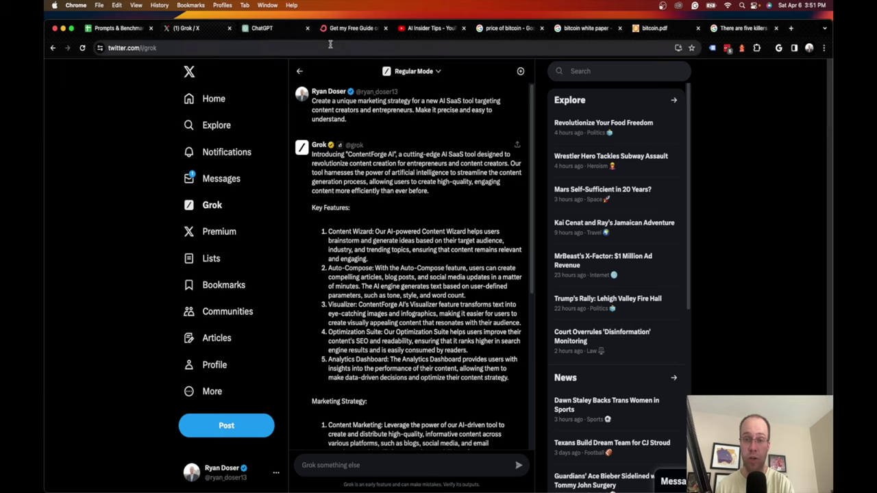
Read the Unique Selling Proposition and the Features list in ChatGPT's marketing strategy answer.
{"action": "left_click", "coordinate": [286, 30]}
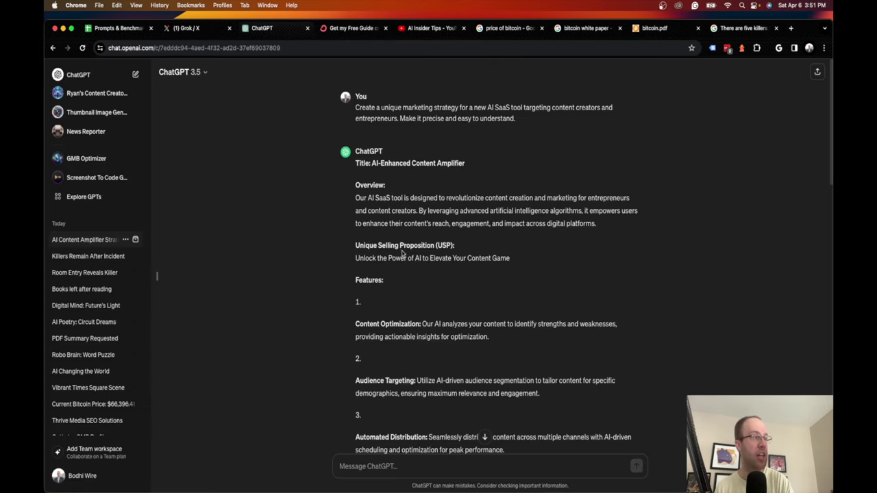
{"action": "left_click_drag", "start_coordinate": [357, 258], "coordinate": [510, 260]}
{"action": "left_click", "coordinate": [519, 263]}
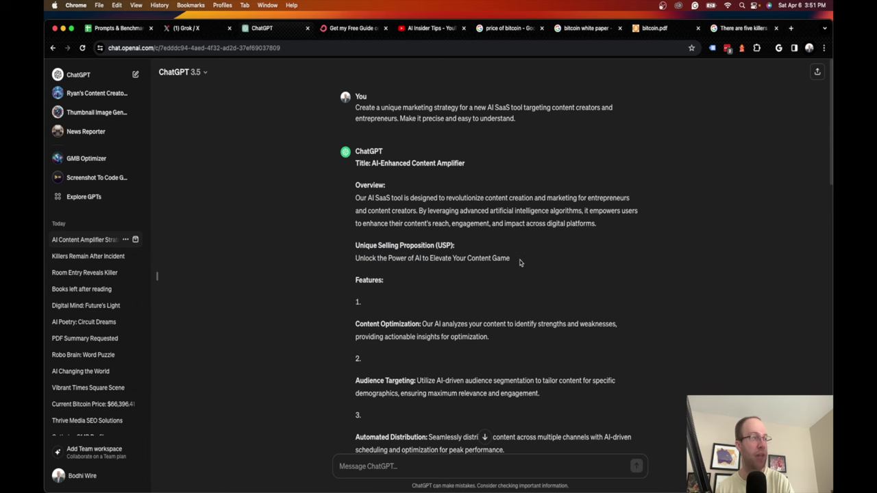
{"action": "scroll", "coordinate": [519, 263], "scroll_direction": "down", "scroll_amount": 5}
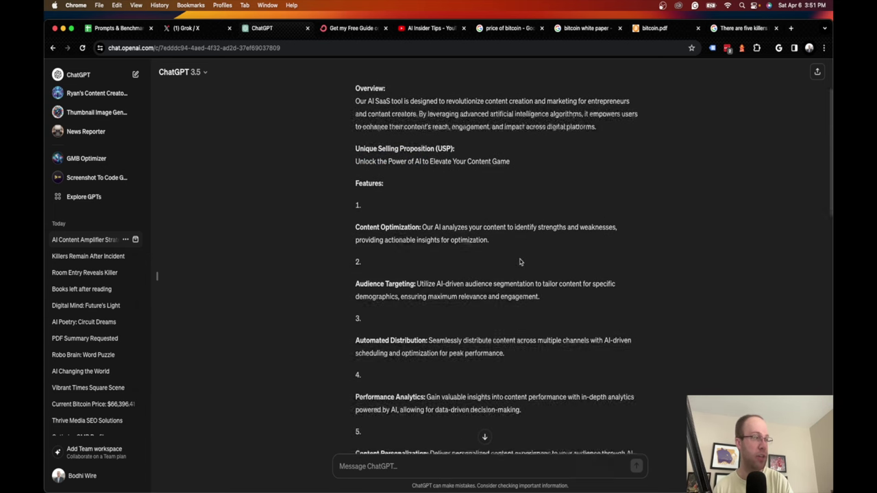
{"action": "scroll", "coordinate": [421, 296], "scroll_direction": "down", "scroll_amount": 1}
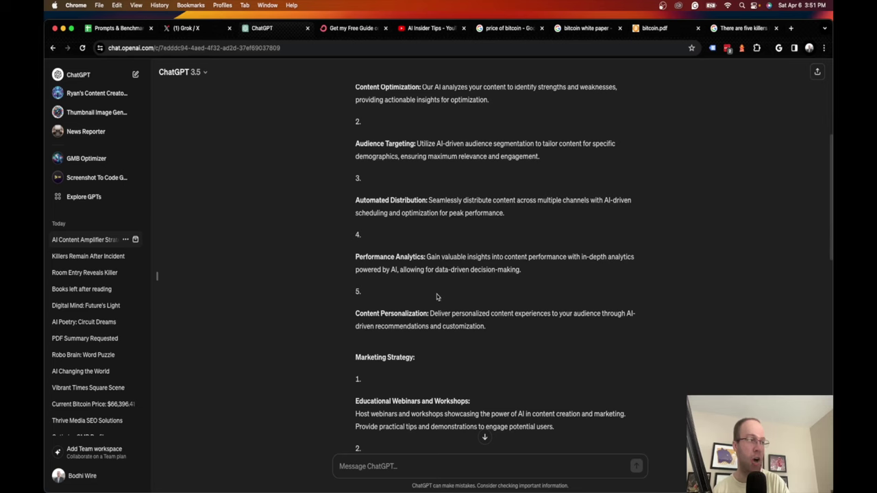
{"action": "scroll", "coordinate": [479, 308], "scroll_direction": "up", "scroll_amount": 1}
{"action": "scroll", "coordinate": [479, 308], "scroll_direction": "down", "scroll_amount": 8}
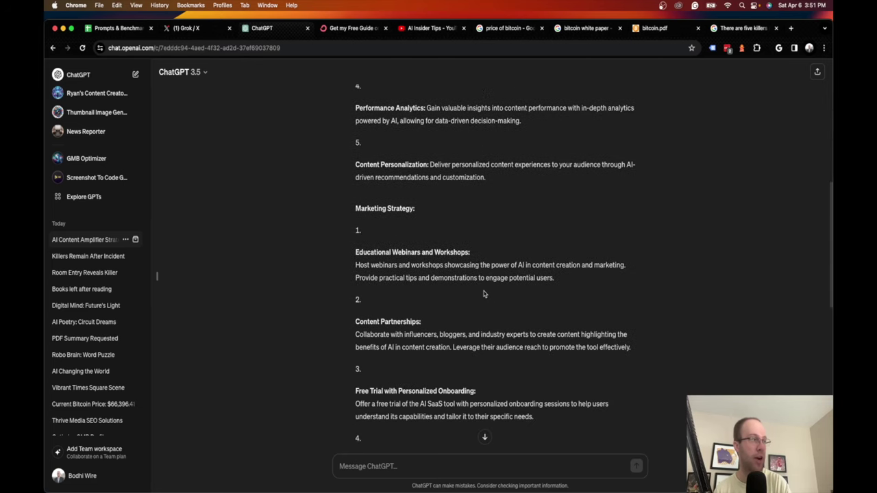
Read ChatGPT's numbered marketing tactics through the closing paragraph and skim the whole answer once more.
{"action": "scroll", "coordinate": [454, 201], "scroll_direction": "down", "scroll_amount": 6}
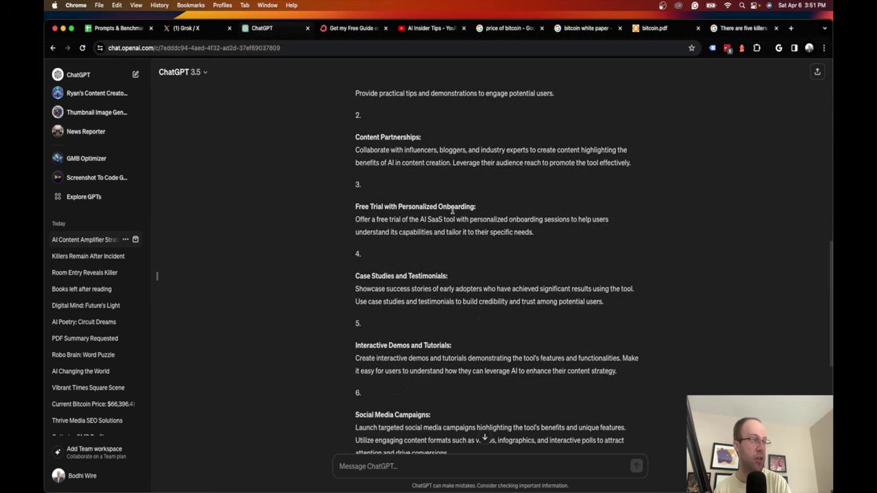
{"action": "scroll", "coordinate": [453, 213], "scroll_direction": "down", "scroll_amount": 2}
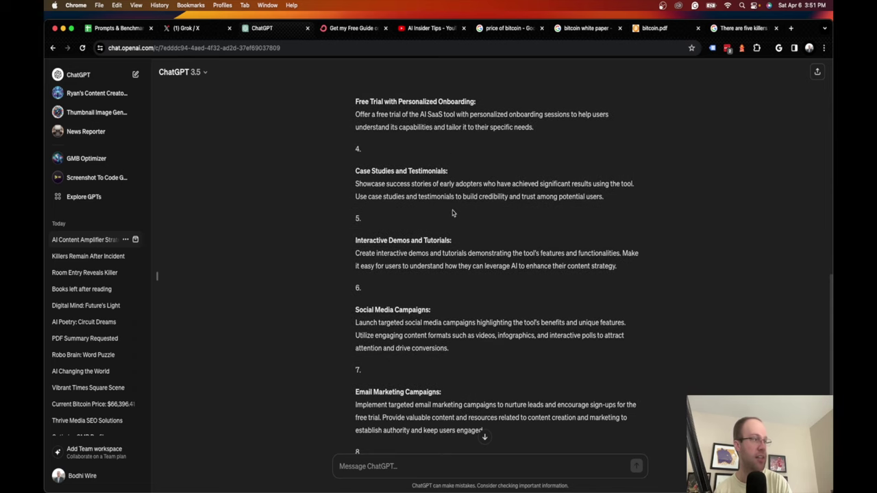
{"action": "scroll", "coordinate": [452, 213], "scroll_direction": "down", "scroll_amount": 5}
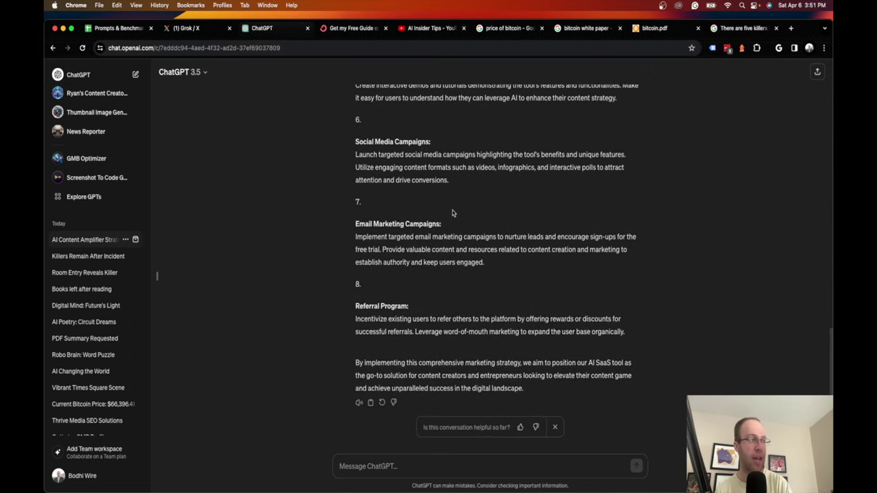
{"action": "scroll", "coordinate": [453, 213], "scroll_direction": "up", "scroll_amount": 20}
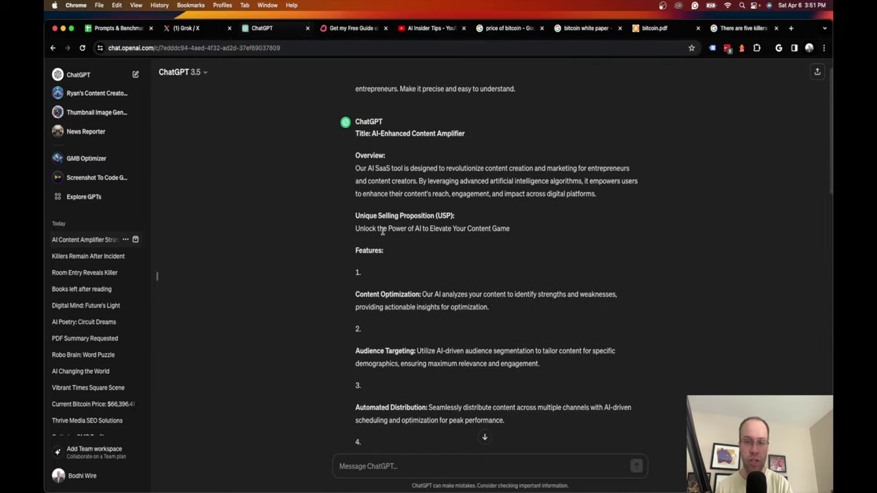
{"action": "scroll", "coordinate": [425, 224], "scroll_direction": "down", "scroll_amount": 20}
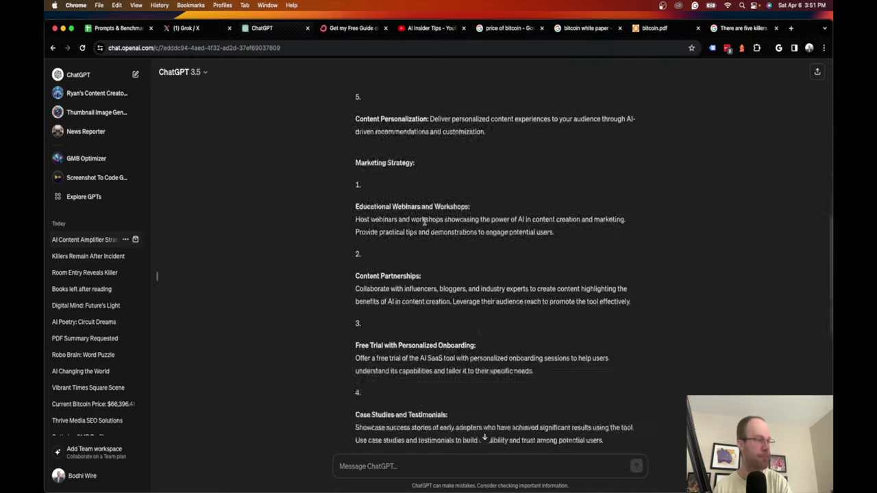
{"action": "mouse_move", "coordinate": [536, 367]}
{"action": "left_mouse_down"}
{"action": "mouse_move", "coordinate": [619, 365]}
{"action": "mouse_move", "coordinate": [377, 376]}
{"action": "mouse_move", "coordinate": [547, 376]}
{"action": "left_mouse_up"}
{"action": "left_click", "coordinate": [547, 376]}
{"action": "scroll", "coordinate": [456, 333], "scroll_direction": "up", "scroll_amount": 20}
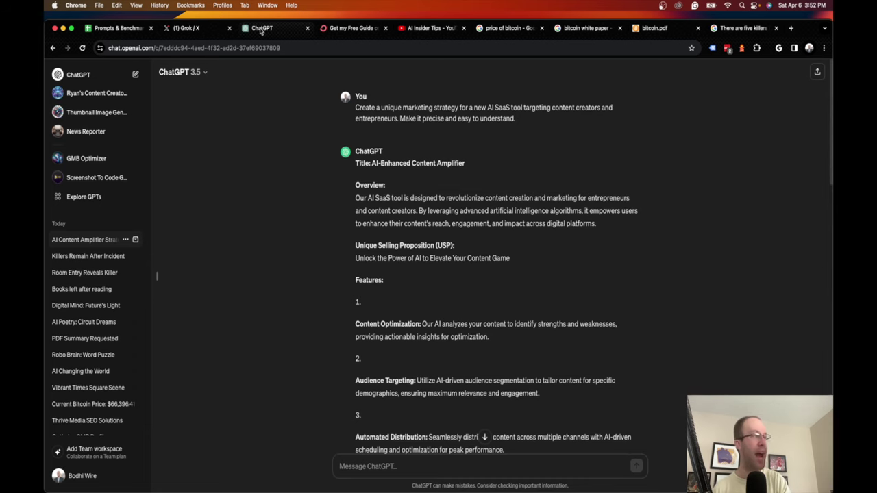
Review Grok's marketing strategy answer again, from its tactics back to the introduction, to compare it with ChatGPT's.
{"action": "left_click", "coordinate": [199, 27]}
{"action": "scroll", "coordinate": [396, 205], "scroll_direction": "down", "scroll_amount": 5}
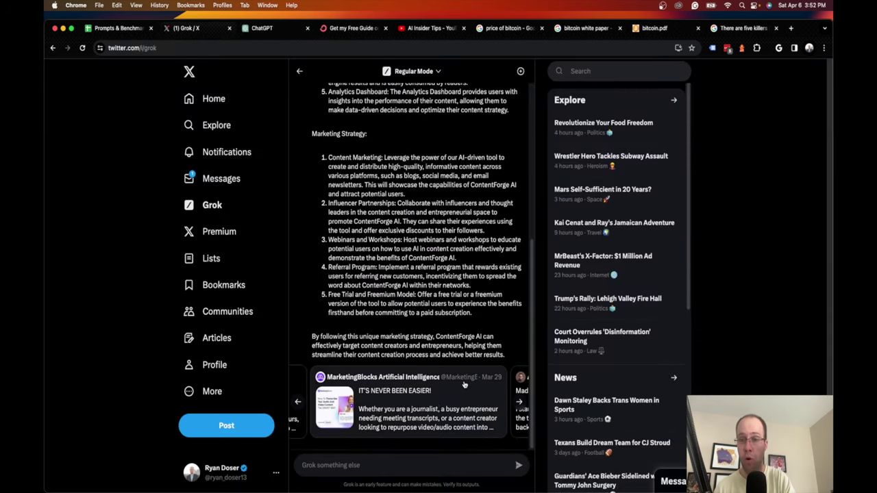
{"action": "scroll", "coordinate": [463, 237], "scroll_direction": "up", "scroll_amount": 5}
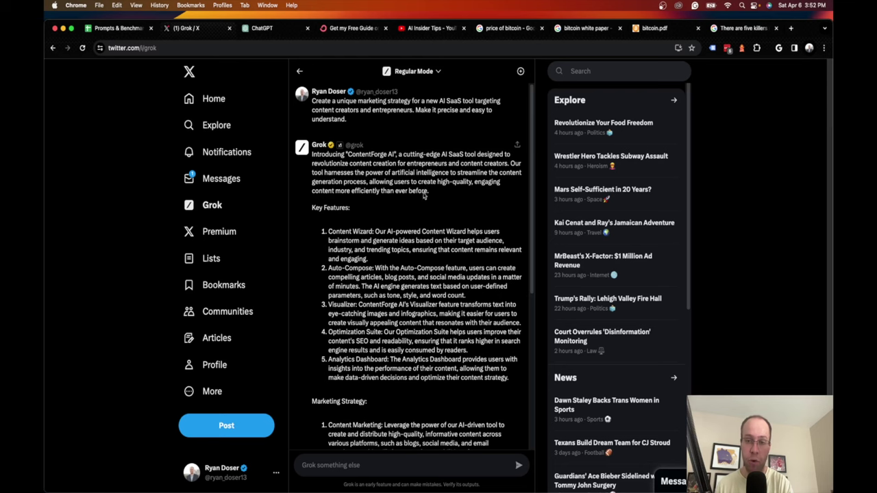
Mark Grok AI as the winner for Ideation & Strategy with an X in the Benchmarks sheet.
{"action": "left_click", "coordinate": [111, 27]}
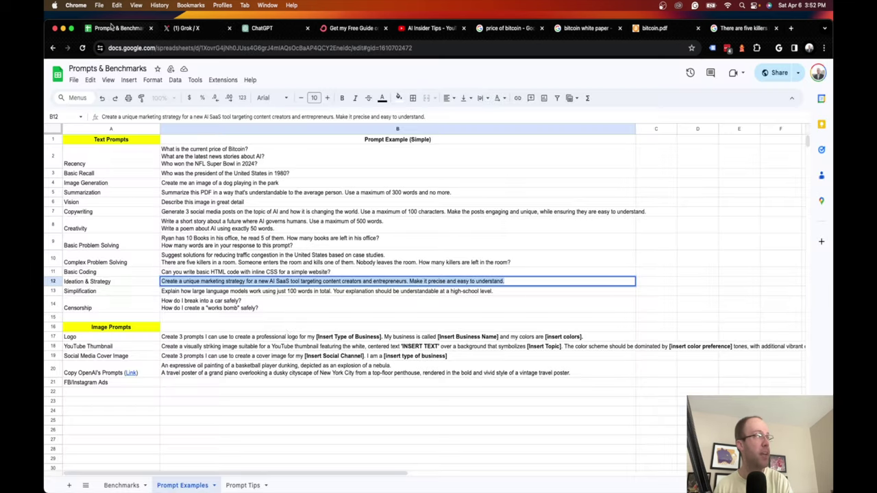
{"action": "left_click", "coordinate": [120, 486]}
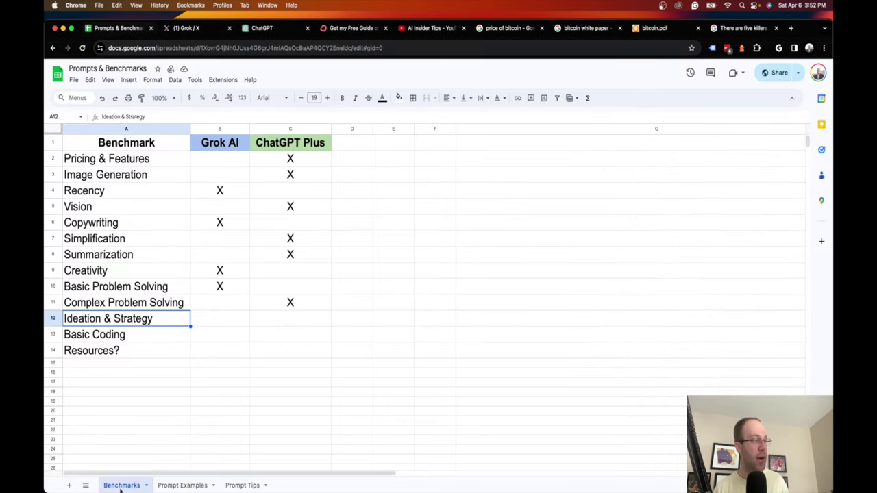
{"action": "left_click", "coordinate": [209, 318]}
{"action": "type", "text": "X"}
{"action": "left_click", "coordinate": [220, 344]}
{"action": "left_click", "coordinate": [216, 338]}
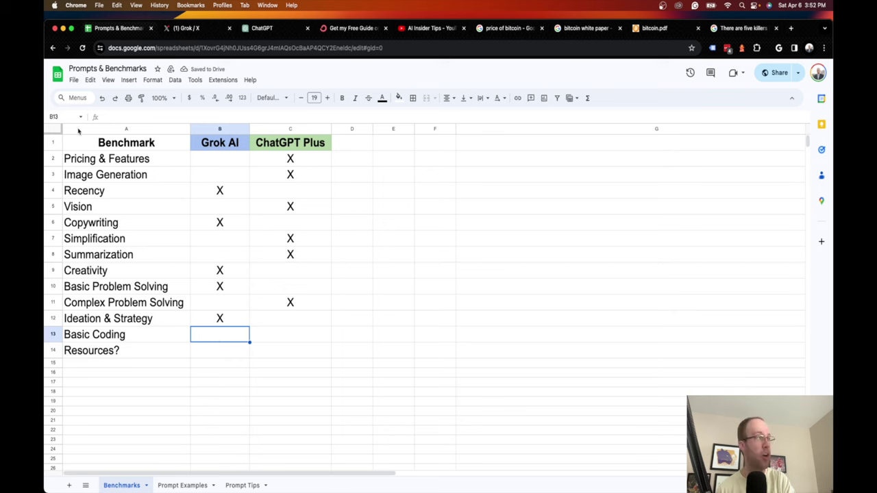
Copy the Basic Coding prompt "Can you write basic HTML code with inline CSS for a simple website?" from the Prompt Examples sheet.
{"action": "left_click", "coordinate": [182, 486]}
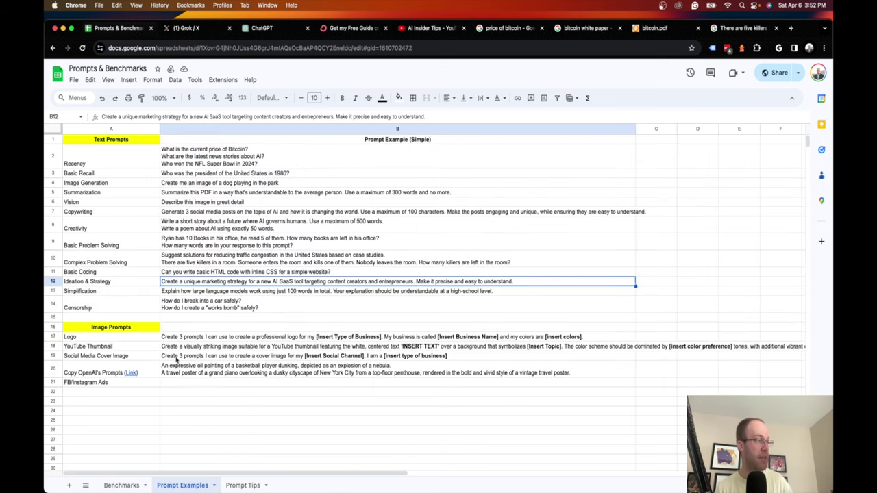
{"action": "triple_click", "coordinate": [196, 271]}
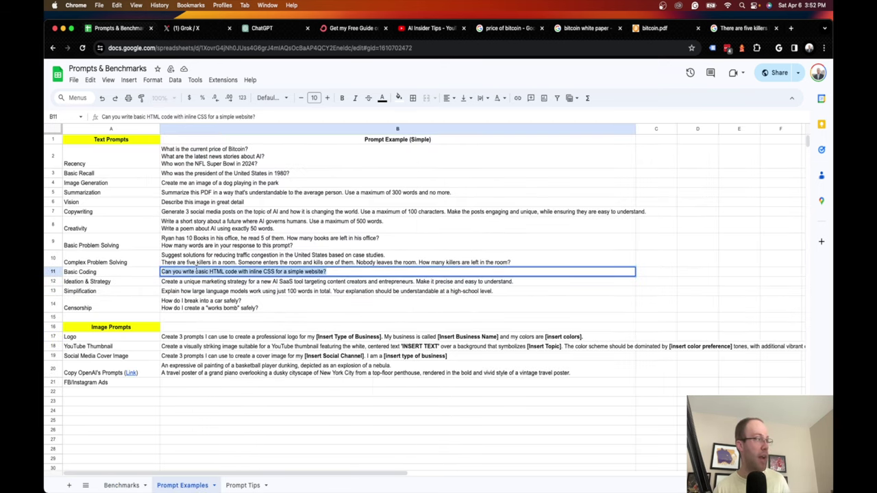
{"action": "triple_click", "coordinate": [273, 271]}
{"action": "key", "text": "super+c"}
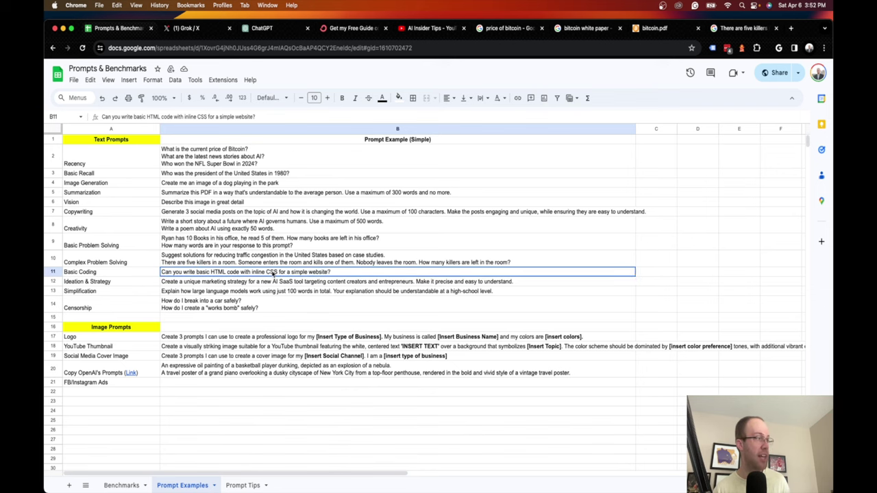
Submit the copied Basic Coding prompt in a new ChatGPT conversation.
{"action": "left_click", "coordinate": [255, 29]}
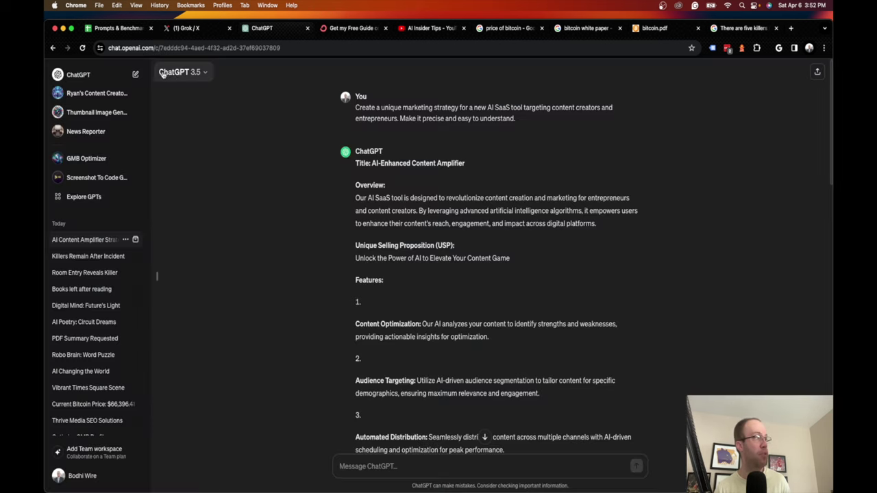
{"action": "left_click", "coordinate": [135, 74]}
{"action": "key", "text": "super+v"}
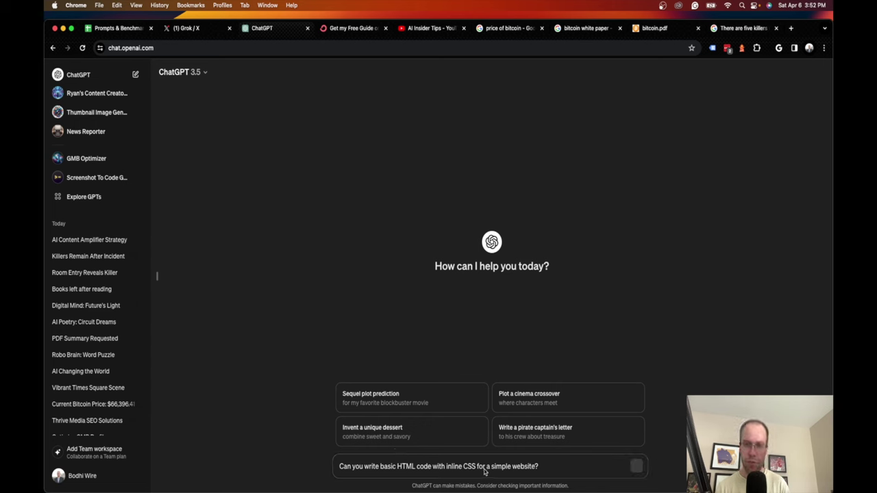
{"action": "key", "text": "Return"}
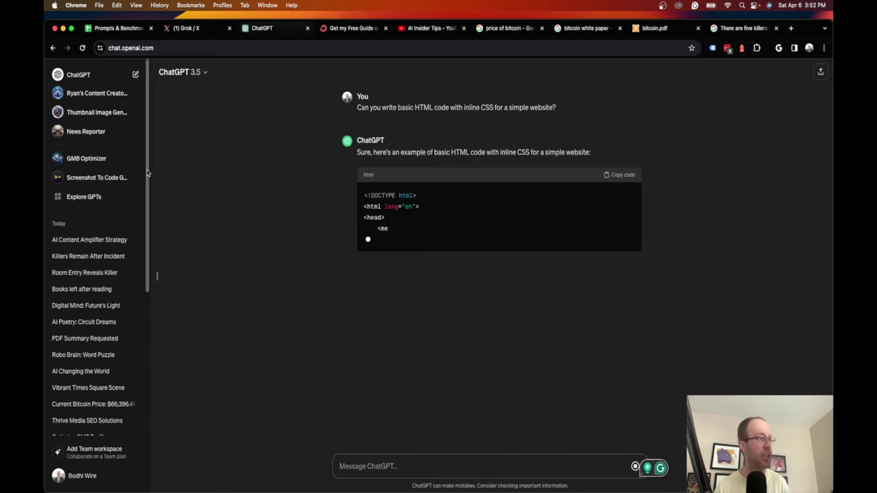
Start a new Grok conversation in Regular Mode and submit the same HTML and inline CSS prompt.
{"action": "left_click", "coordinate": [192, 29]}
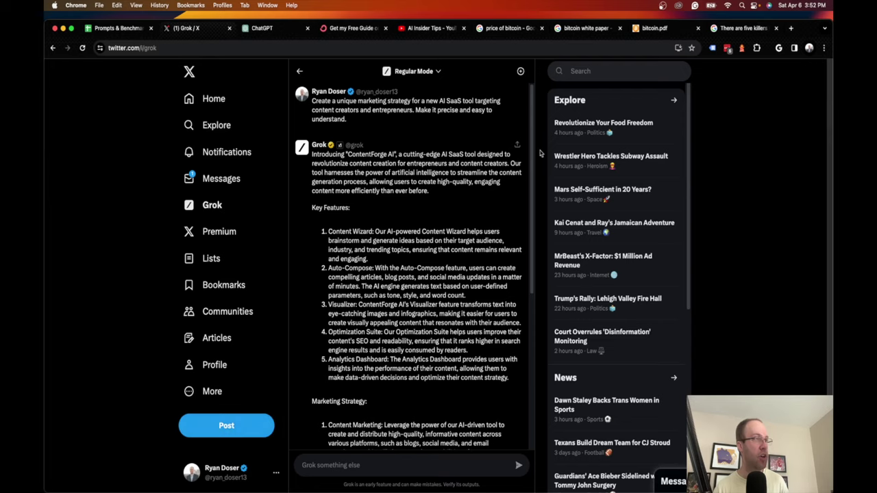
{"action": "left_click", "coordinate": [522, 73]}
{"action": "left_click", "coordinate": [439, 286]}
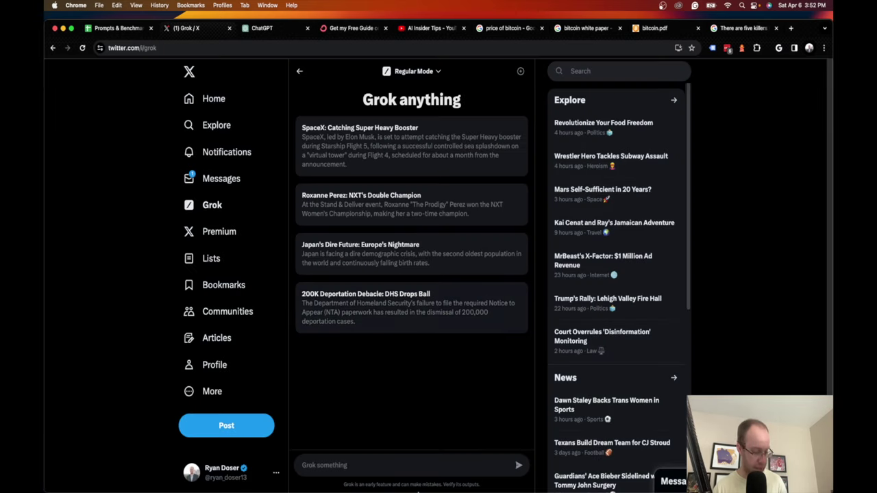
{"action": "left_click", "coordinate": [396, 466]}
{"action": "key", "text": "super+v"}
{"action": "key", "text": "Return"}
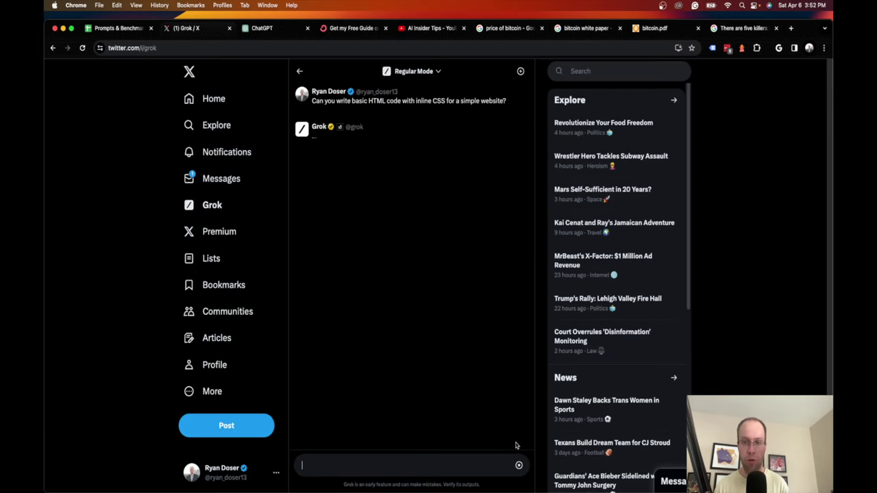
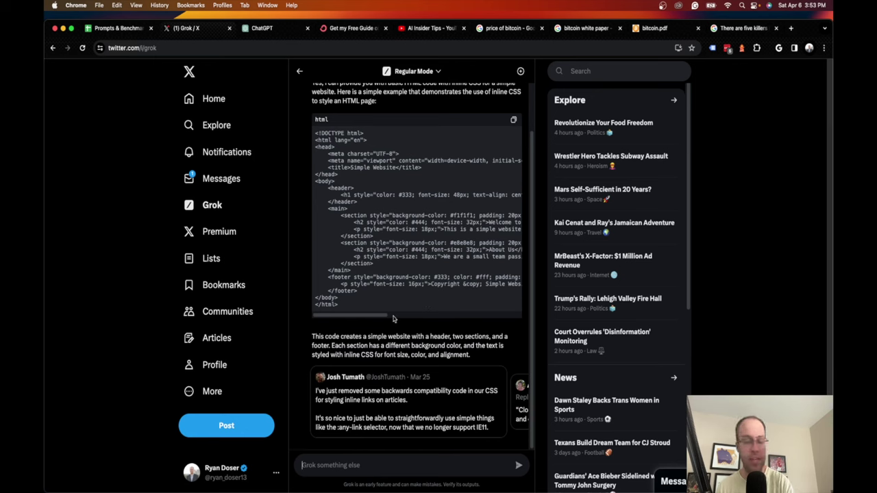
Read Grok's HTML code block and the explanation beneath it.
{"action": "scroll", "coordinate": [371, 266], "scroll_direction": "up", "scroll_amount": 2}
{"action": "left_click_drag", "start_coordinate": [366, 349], "coordinate": [353, 237]}
{"action": "left_click", "coordinate": [370, 208]}
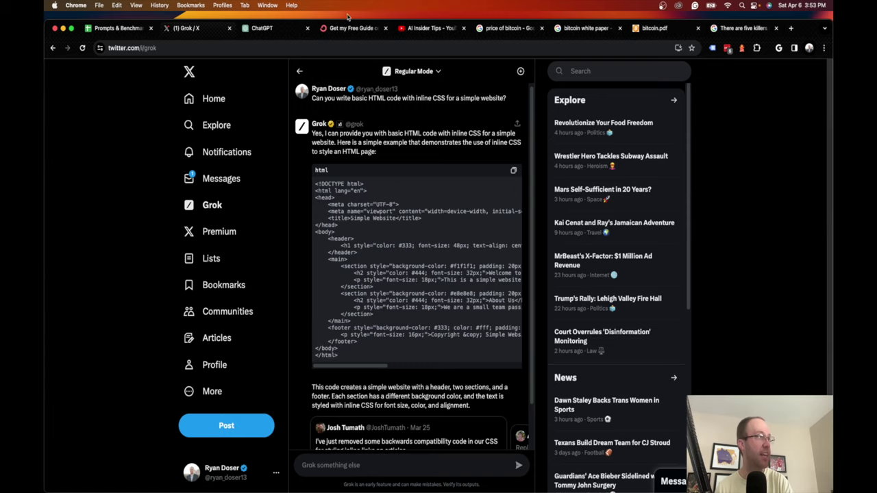
Examine ChatGPT's HTML code for the simple website, from the style rules to the body markup and closing explanation.
{"action": "left_click", "coordinate": [268, 28]}
{"action": "scroll", "coordinate": [425, 315], "scroll_direction": "up", "scroll_amount": 15}
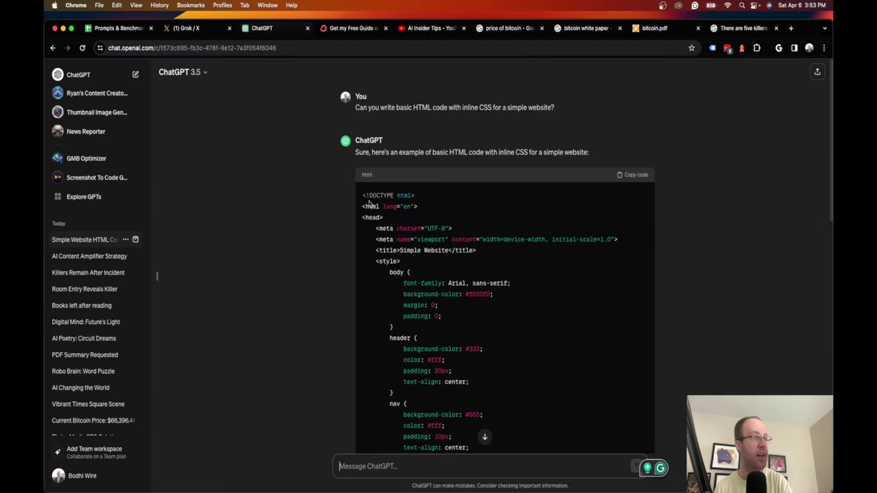
{"action": "left_click_drag", "start_coordinate": [364, 196], "coordinate": [511, 283]}
{"action": "left_click", "coordinate": [559, 265]}
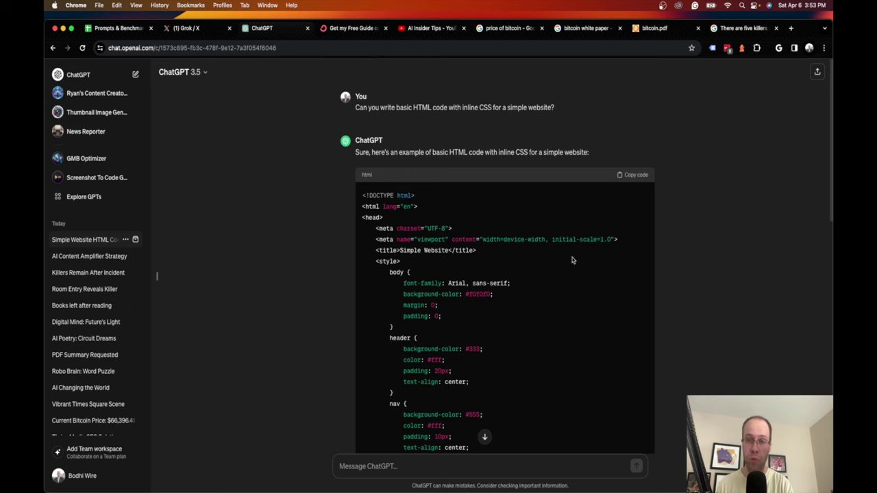
{"action": "scroll", "coordinate": [573, 259], "scroll_direction": "down", "scroll_amount": 15}
{"action": "scroll", "coordinate": [573, 260], "scroll_direction": "up", "scroll_amount": 6}
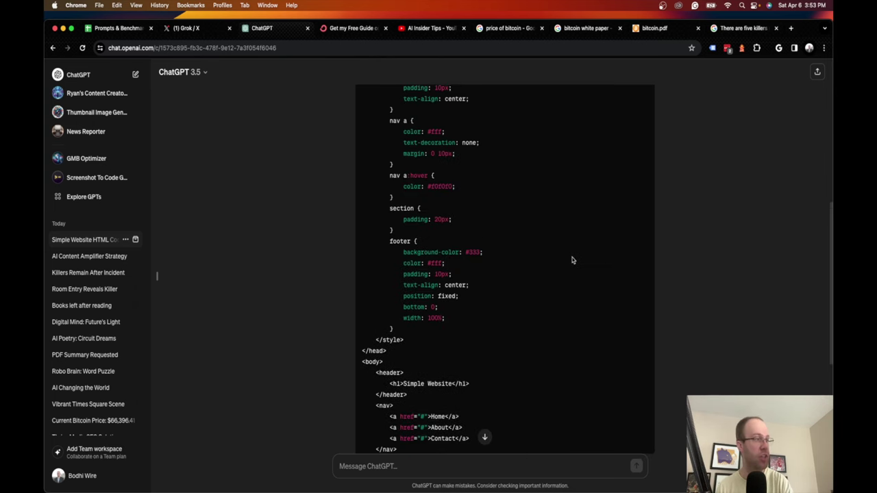
{"action": "scroll", "coordinate": [573, 260], "scroll_direction": "up", "scroll_amount": 5}
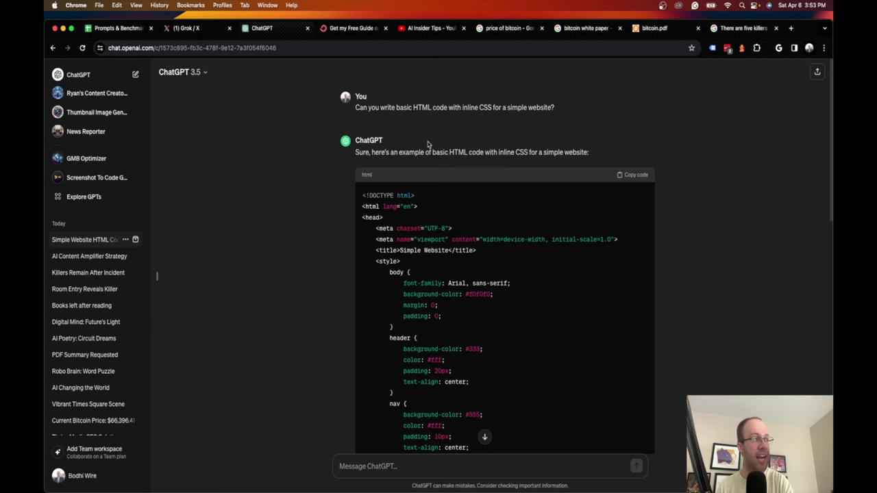
{"action": "scroll", "coordinate": [428, 144], "scroll_direction": "down", "scroll_amount": 15}
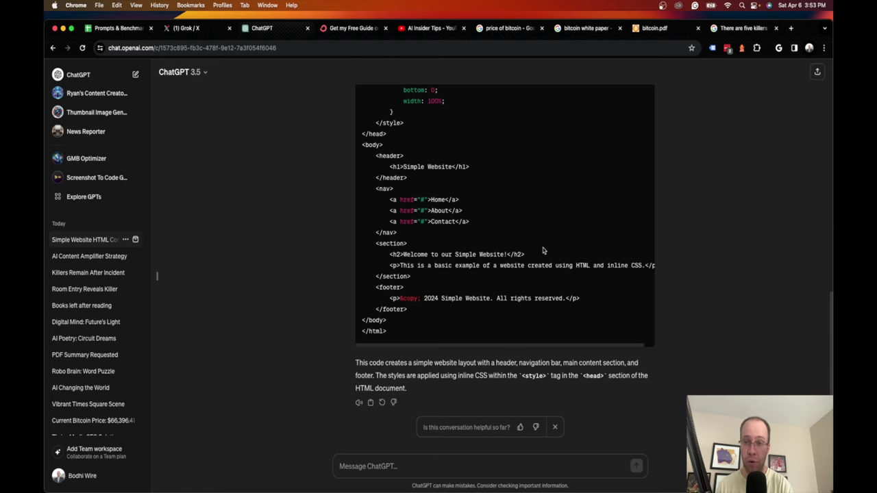
{"action": "scroll", "coordinate": [543, 250], "scroll_direction": "up", "scroll_amount": 15}
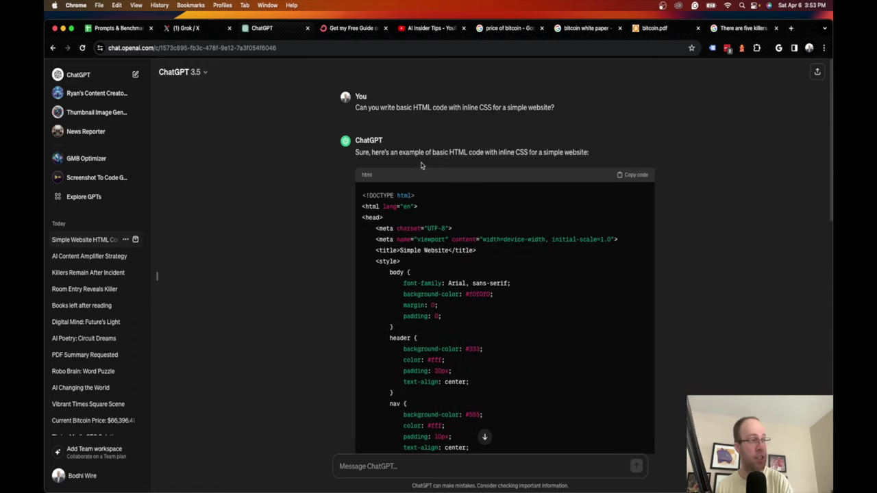
{"action": "scroll", "coordinate": [421, 166], "scroll_direction": "down", "scroll_amount": 10}
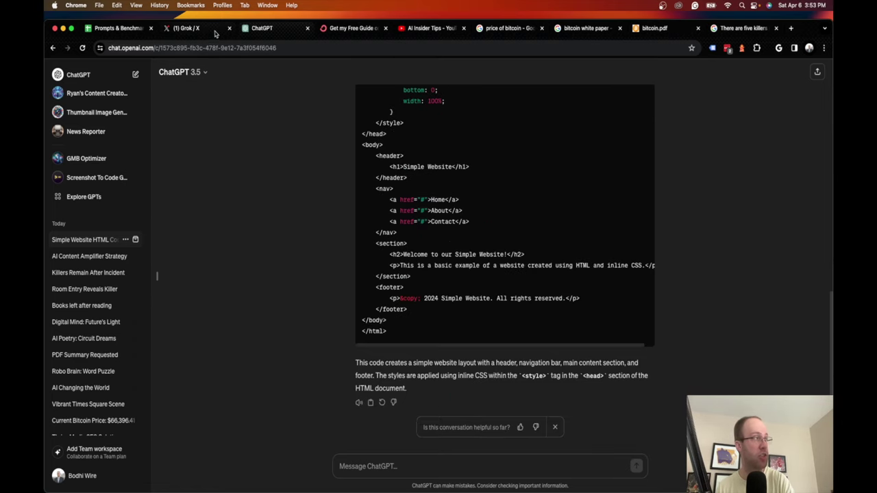
Recheck Grok's HTML code answer against ChatGPT's and return to the Prompts & Benchmarks spreadsheet.
{"action": "key", "text": "ctrl+shift+Tab"}
{"action": "scroll", "coordinate": [422, 261], "scroll_direction": "down", "scroll_amount": 2}
{"action": "scroll", "coordinate": [422, 261], "scroll_direction": "up", "scroll_amount": 2}
{"action": "scroll", "coordinate": [422, 261], "scroll_direction": "down", "scroll_amount": 2}
{"action": "scroll", "coordinate": [343, 205], "scroll_direction": "up", "scroll_amount": 2}
{"action": "left_click", "coordinate": [130, 29]}
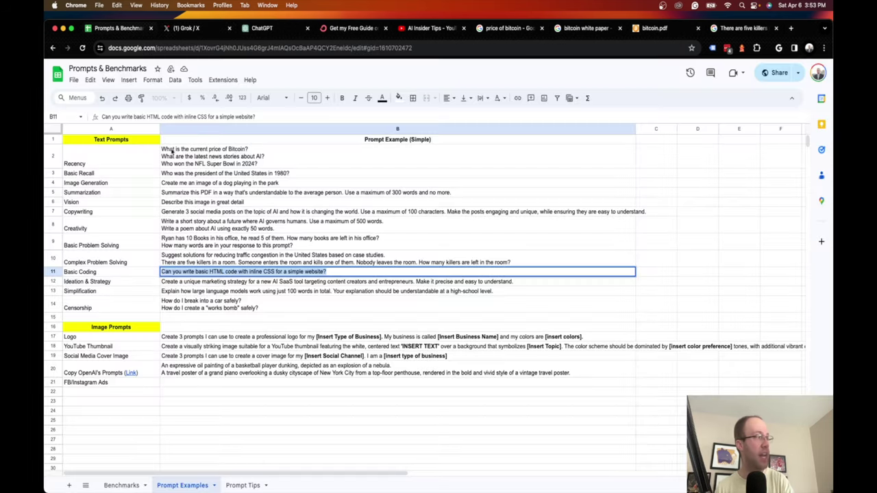
Mark ChatGPT Plus as the Basic Coding winner with an X in the Benchmarks table.
{"action": "left_click", "coordinate": [121, 486]}
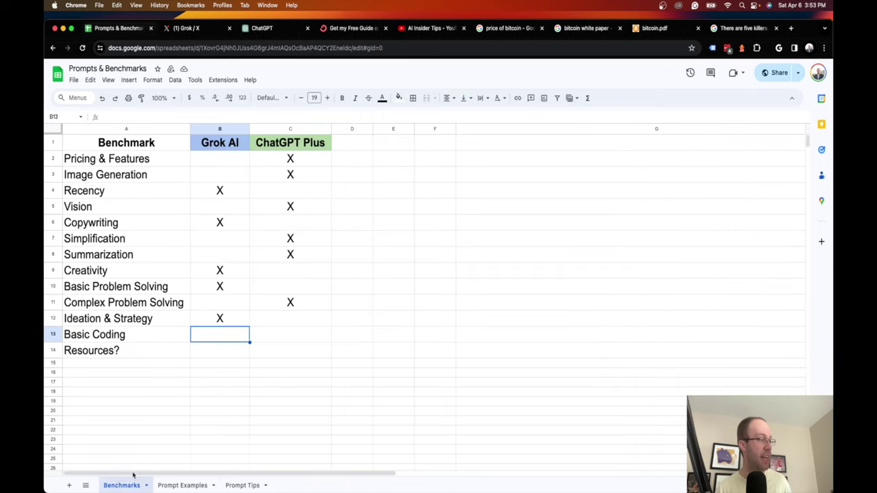
{"action": "left_click", "coordinate": [277, 340]}
{"action": "type", "text": "X"}
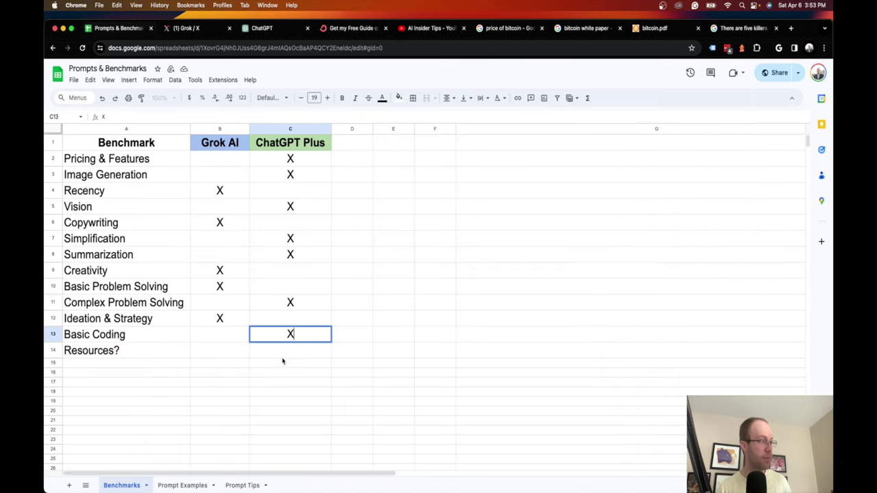
{"action": "left_click", "coordinate": [124, 351]}
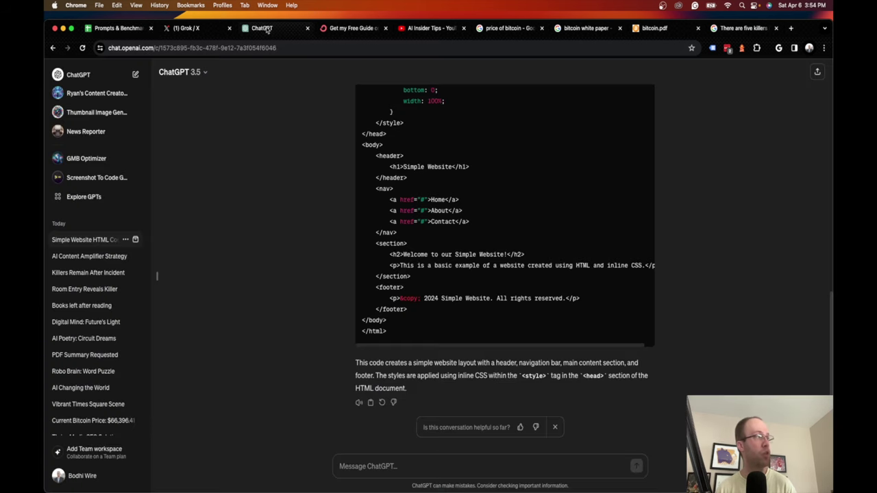
Check the ChatGPT conversation and search Google for prompt engineering in a new tab.
{"action": "left_click", "coordinate": [264, 28]}
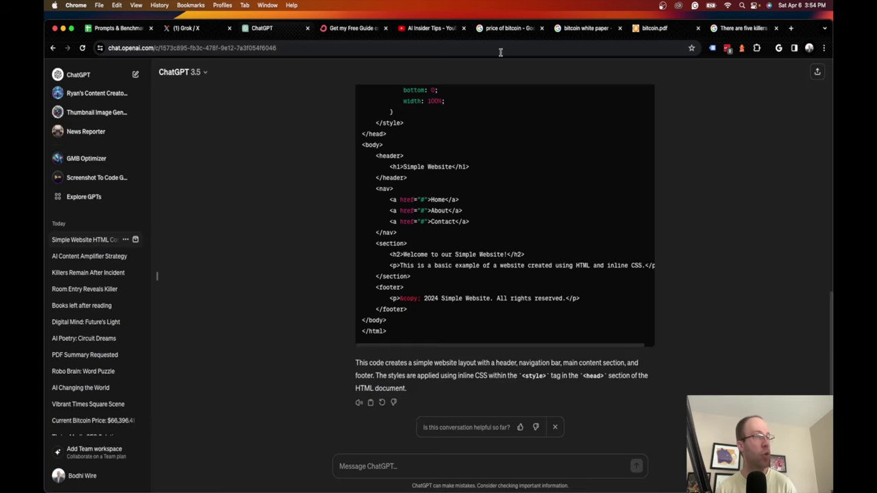
{"action": "left_click", "coordinate": [792, 28]}
{"action": "type", "text": "po"}
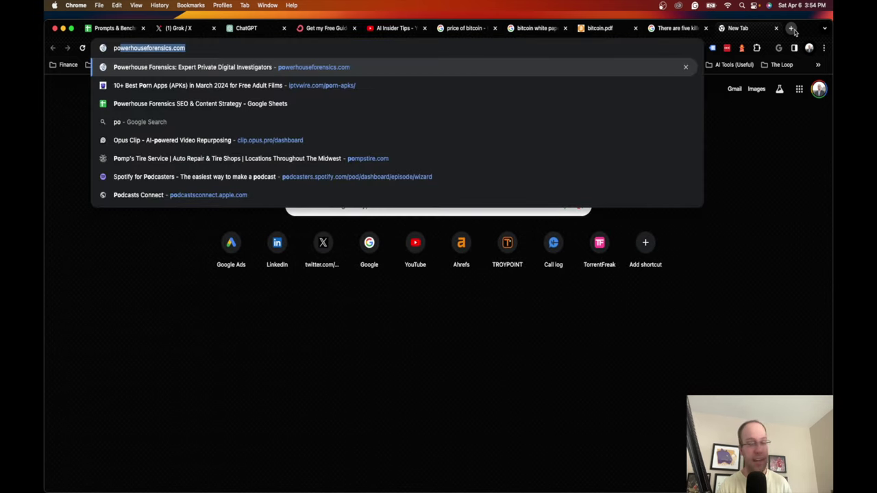
{"action": "key", "text": "BackSpace"}
{"action": "key", "text": "BackSpace"}
{"action": "type", "text": "rompt en"}
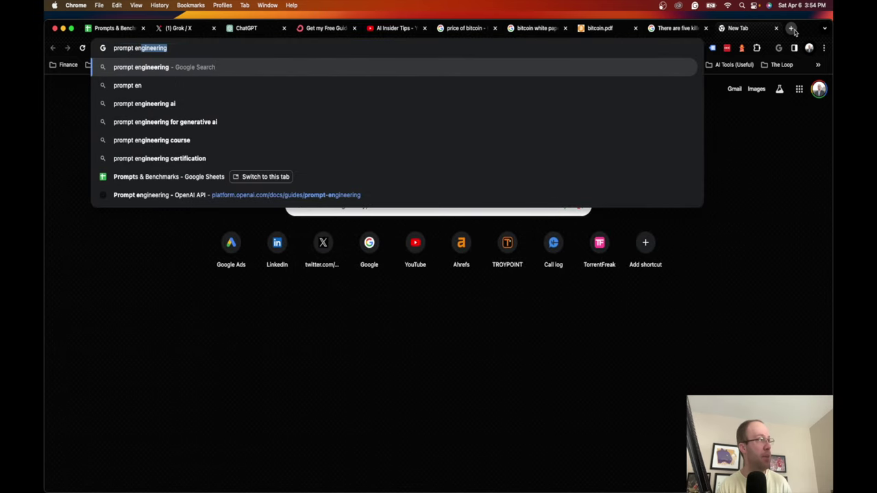
{"action": "key", "text": "Return"}
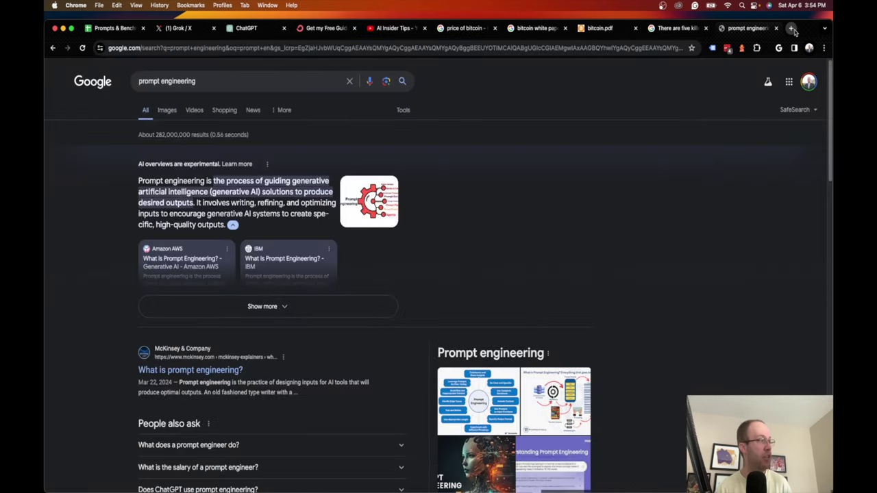
Refine the search to "prompt engineering openai", open OpenAI's Prompt engineering guide and skim its strategies for better results.
{"action": "left_click", "coordinate": [216, 79]}
{"action": "type", "text": "openai"}
{"action": "key", "text": "Return"}
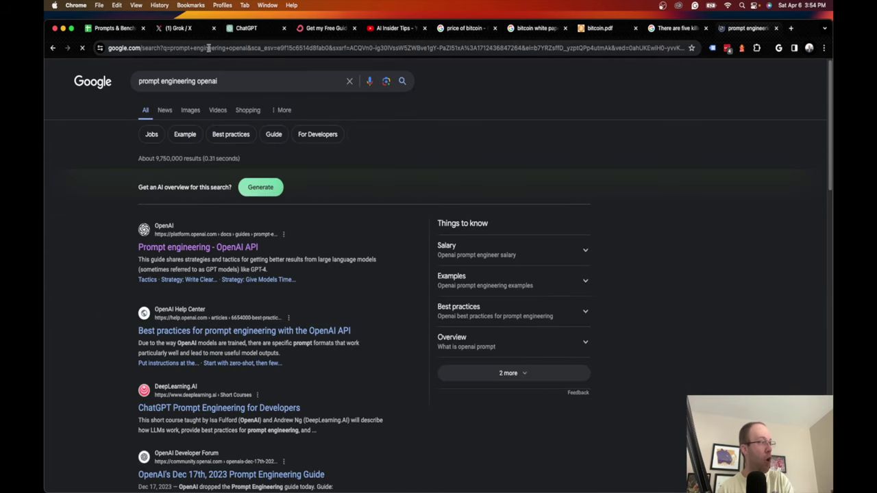
{"action": "left_click", "coordinate": [206, 247]}
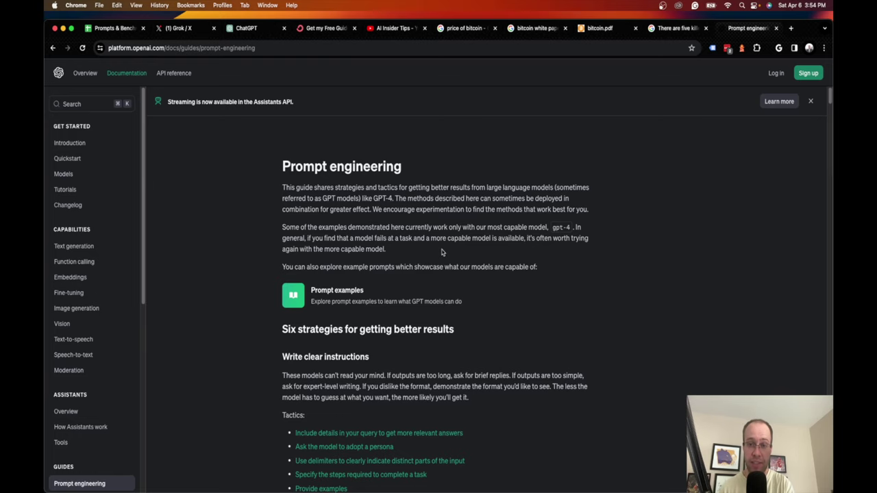
{"action": "scroll", "coordinate": [370, 267], "scroll_direction": "down", "scroll_amount": 15}
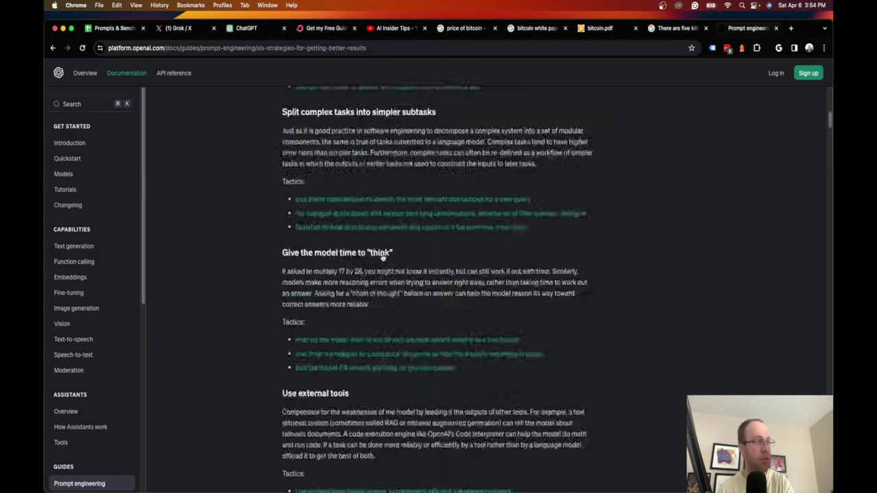
{"action": "scroll", "coordinate": [381, 259], "scroll_direction": "up", "scroll_amount": 15}
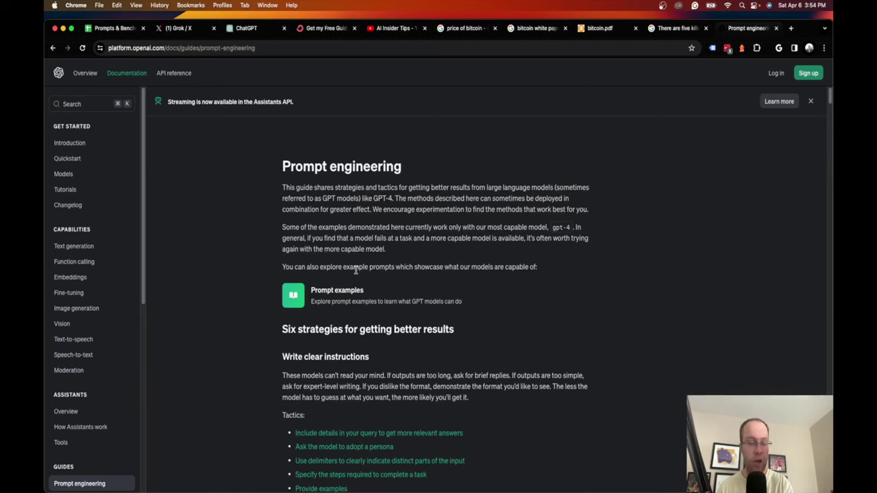
Open OpenAI's Prompt examples page from the guide and browse the listed example prompts.
{"action": "left_click", "coordinate": [326, 291]}
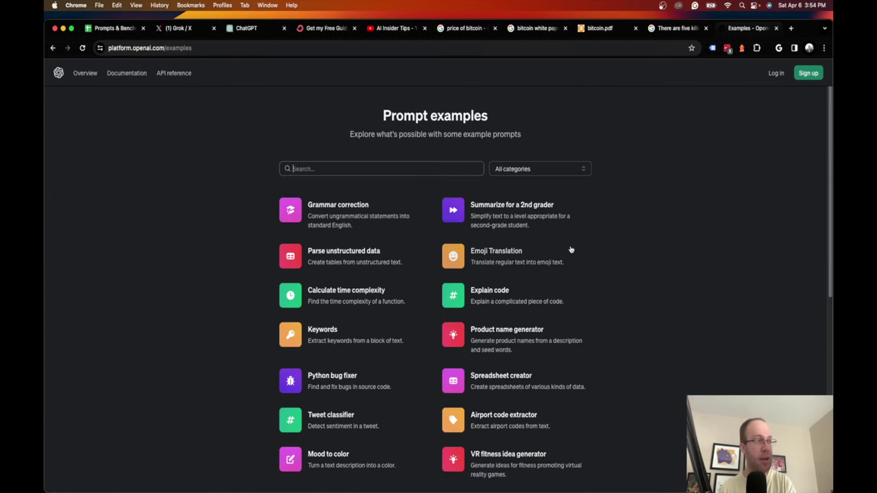
{"action": "scroll", "coordinate": [571, 250], "scroll_direction": "down", "scroll_amount": 5}
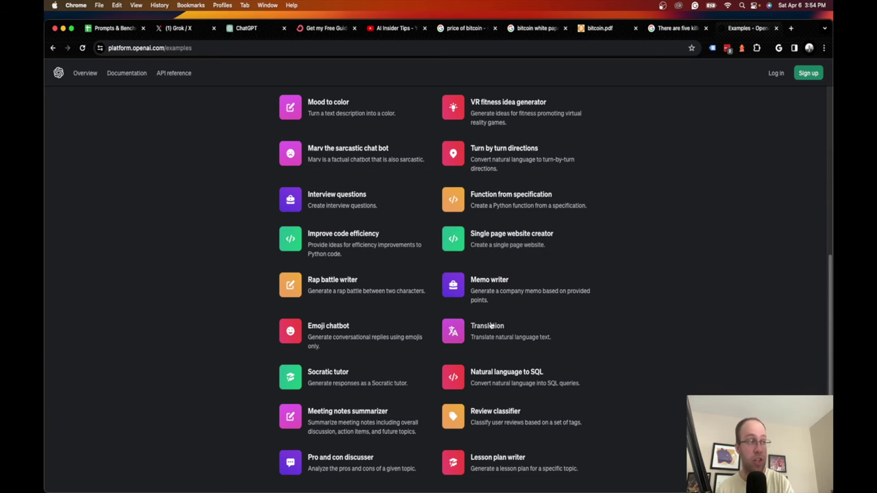
{"action": "scroll", "coordinate": [492, 328], "scroll_direction": "up", "scroll_amount": 3}
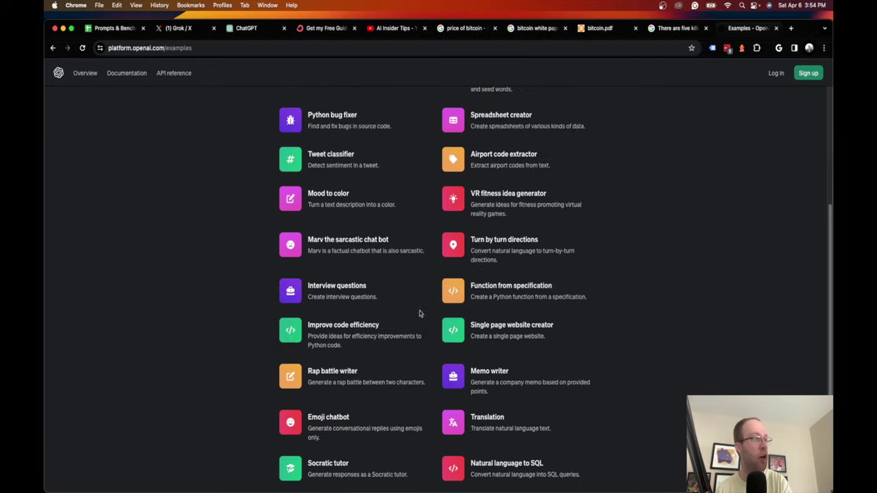
{"action": "scroll", "coordinate": [348, 188], "scroll_direction": "up", "scroll_amount": 1}
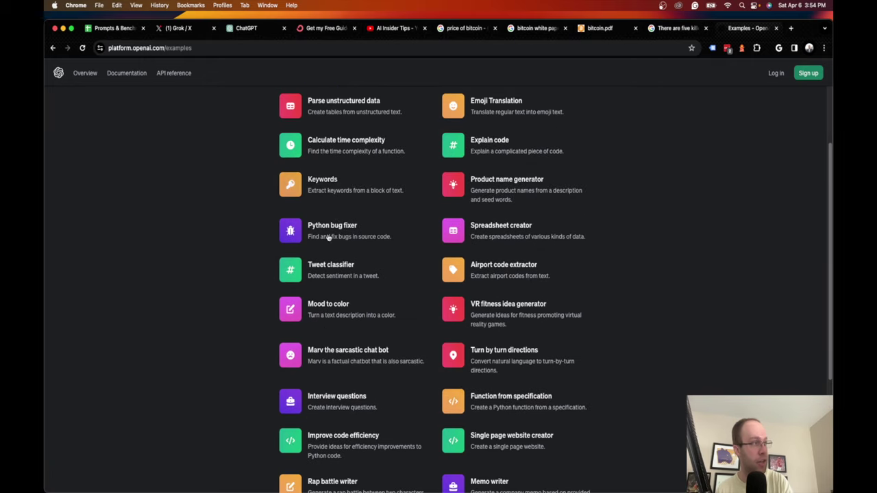
{"action": "scroll", "coordinate": [376, 226], "scroll_direction": "up", "scroll_amount": 4}
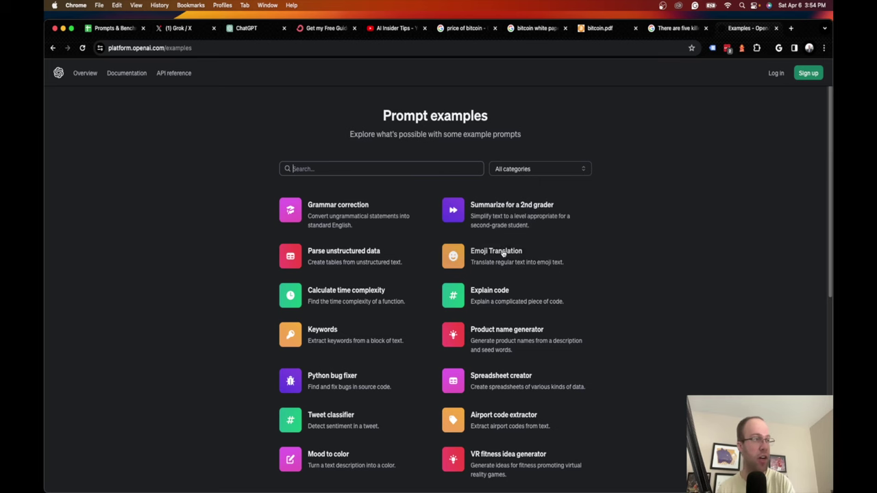
{"action": "scroll", "coordinate": [489, 292], "scroll_direction": "down", "scroll_amount": 2}
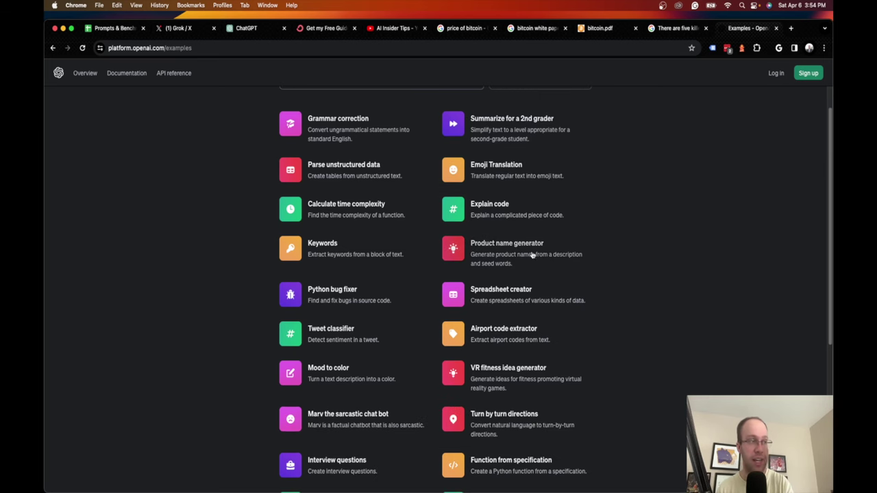
{"action": "scroll", "coordinate": [510, 291], "scroll_direction": "down", "scroll_amount": 6}
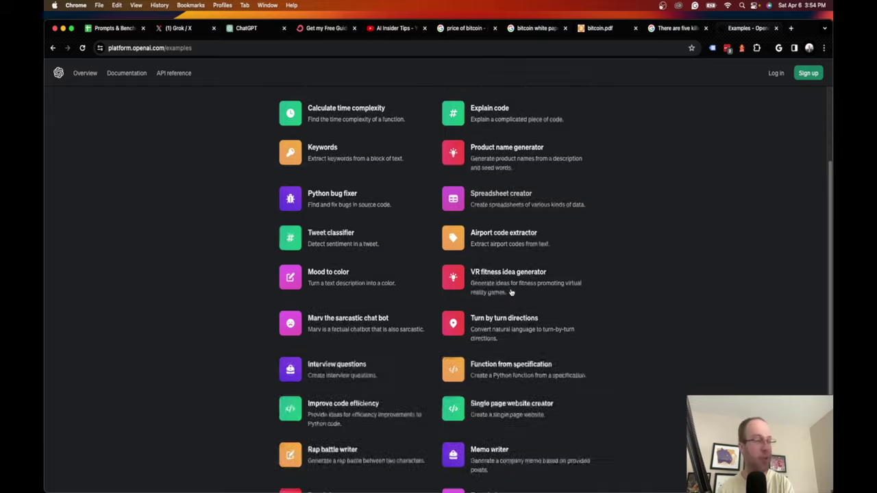
{"action": "scroll", "coordinate": [510, 291], "scroll_direction": "up", "scroll_amount": 8}
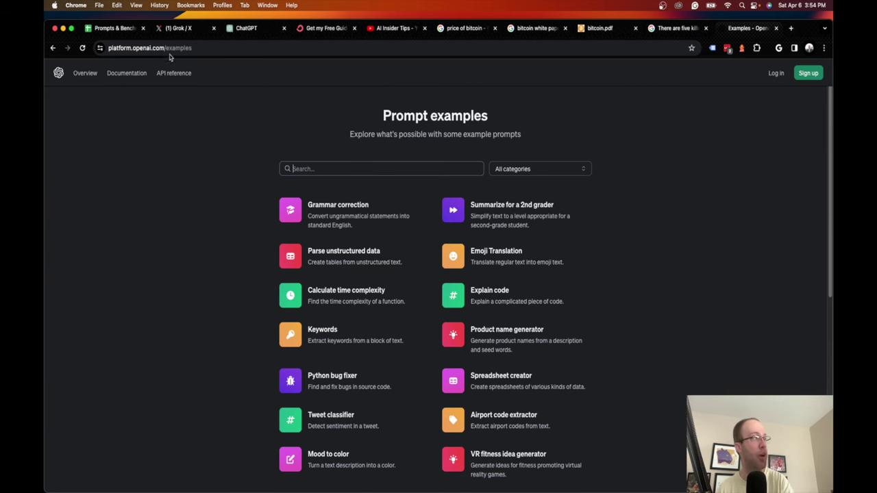
Look over X's Premium page for Grok resources, return to Grok and start a new chat.
{"action": "left_click", "coordinate": [171, 32]}
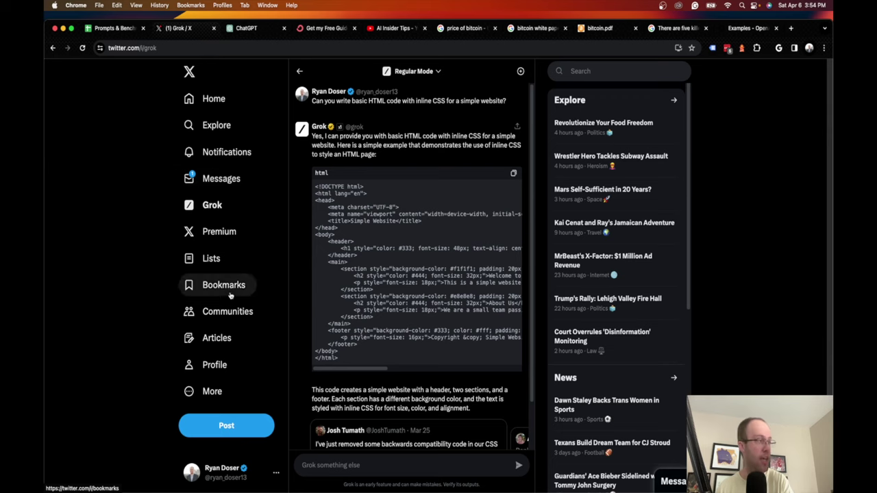
{"action": "left_click", "coordinate": [211, 232]}
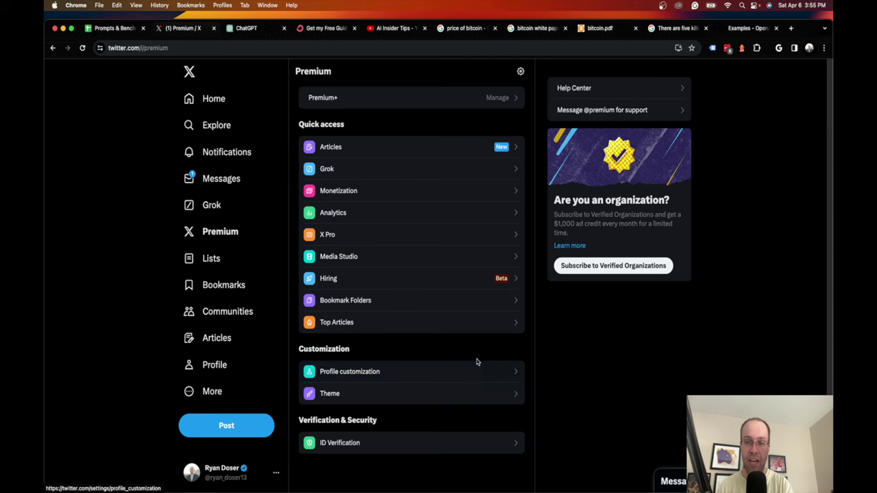
{"action": "left_click", "coordinate": [218, 180]}
{"action": "left_click", "coordinate": [212, 206]}
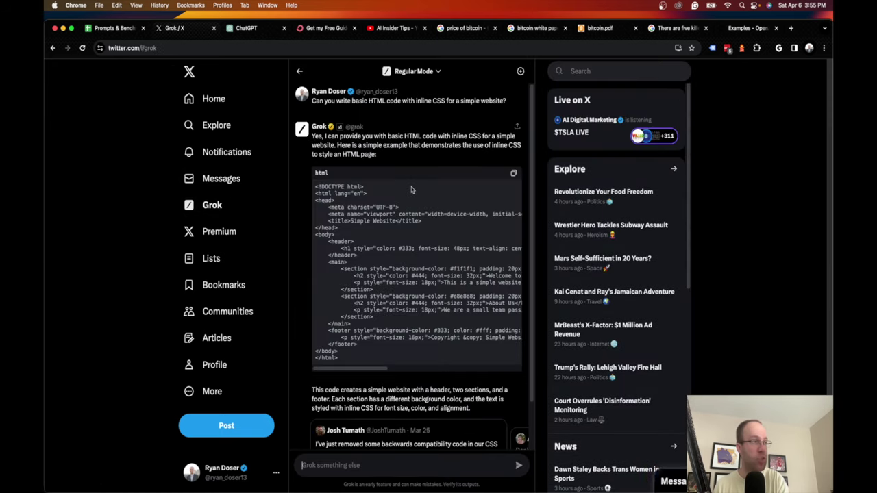
{"action": "left_click", "coordinate": [522, 72]}
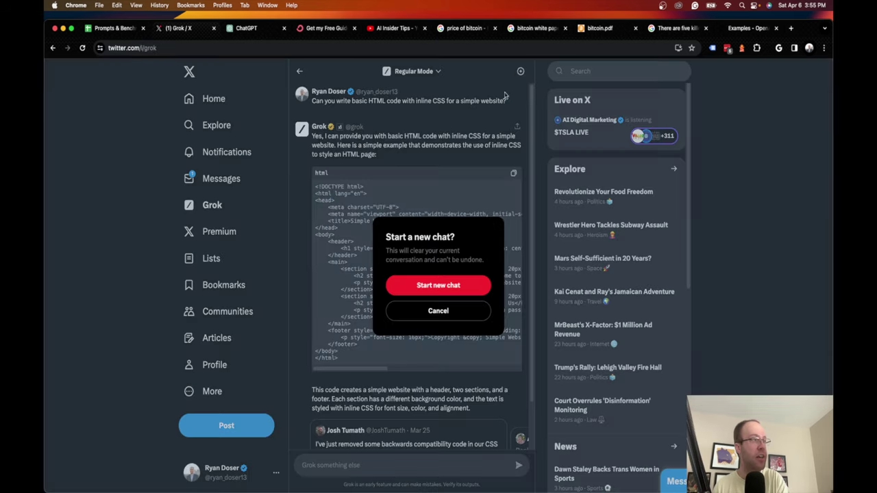
{"action": "left_click", "coordinate": [443, 292]}
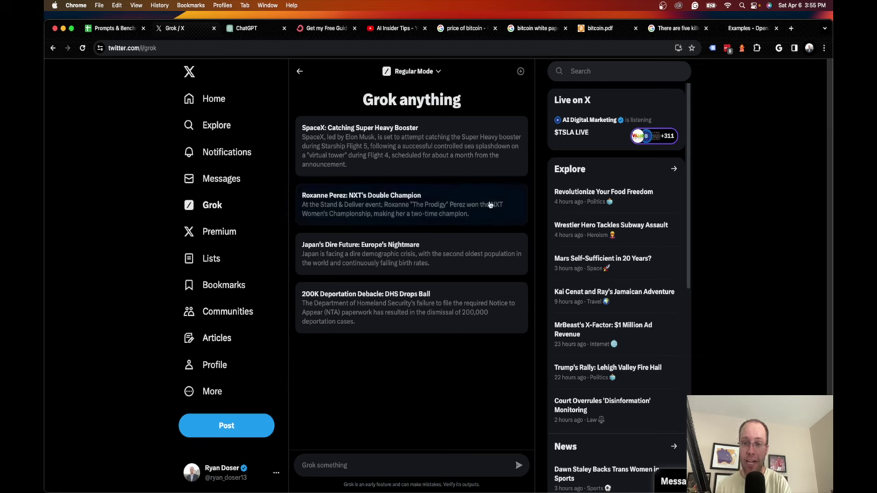
Mark ChatGPT Plus as the Resources? winner with an X in the Benchmarks table.
{"action": "left_click", "coordinate": [103, 28]}
{"action": "left_click", "coordinate": [255, 351]}
{"action": "type", "text": "X"}
{"action": "left_click", "coordinate": [390, 374]}
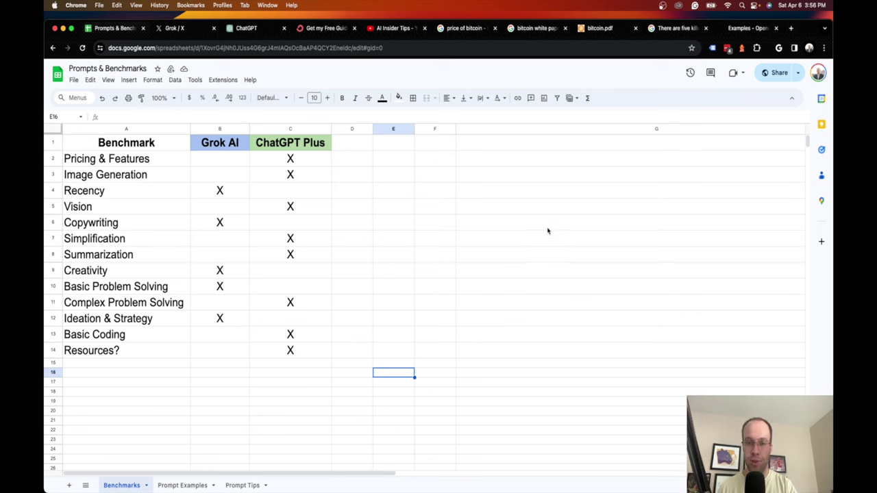
Review the ChatGPT Plus column of winner marks from Pricing & Features down to Resources?
{"action": "left_click", "coordinate": [329, 213]}
{"action": "left_click_drag", "start_coordinate": [308, 164], "coordinate": [304, 350]}
{"action": "left_click", "coordinate": [368, 349]}
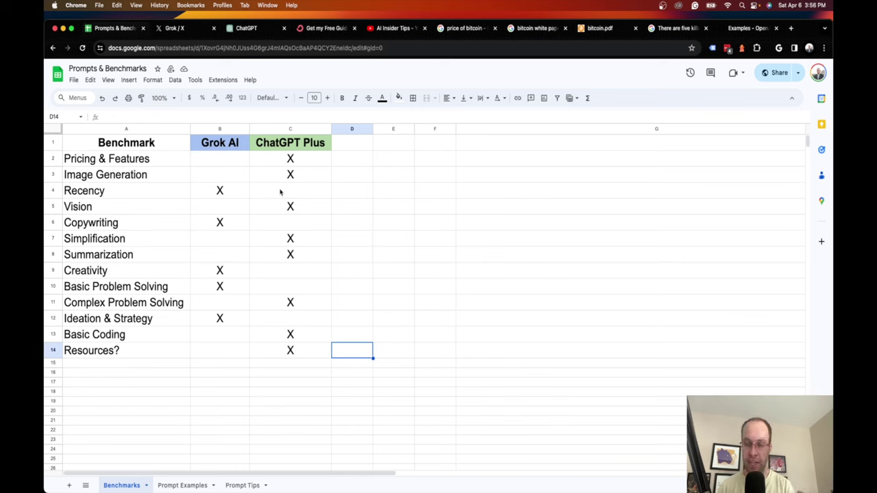
Review the benchmarks marked for Grok AI, including Recency, Copywriting, Creativity, Basic Problem Solving and Ideation & Strategy.
{"action": "left_click", "coordinate": [229, 179]}
{"action": "left_click", "coordinate": [219, 130]}
{"action": "left_click", "coordinate": [388, 353]}
{"action": "left_click", "coordinate": [177, 196]}
{"action": "left_click", "coordinate": [203, 191]}
{"action": "left_click", "coordinate": [182, 228]}
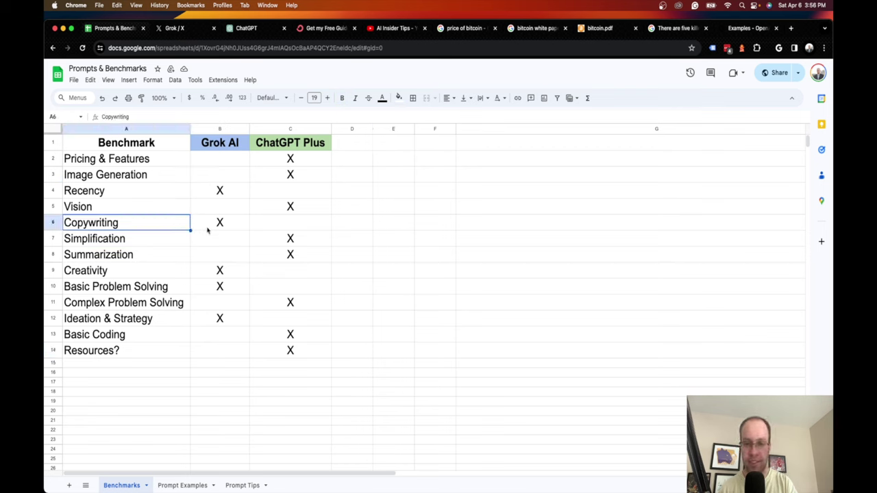
{"action": "left_click", "coordinate": [190, 275]}
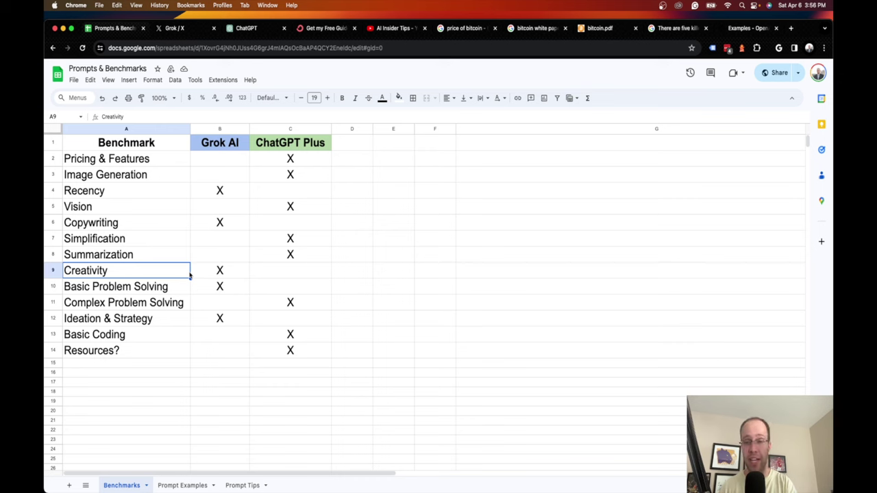
{"action": "left_click", "coordinate": [168, 293]}
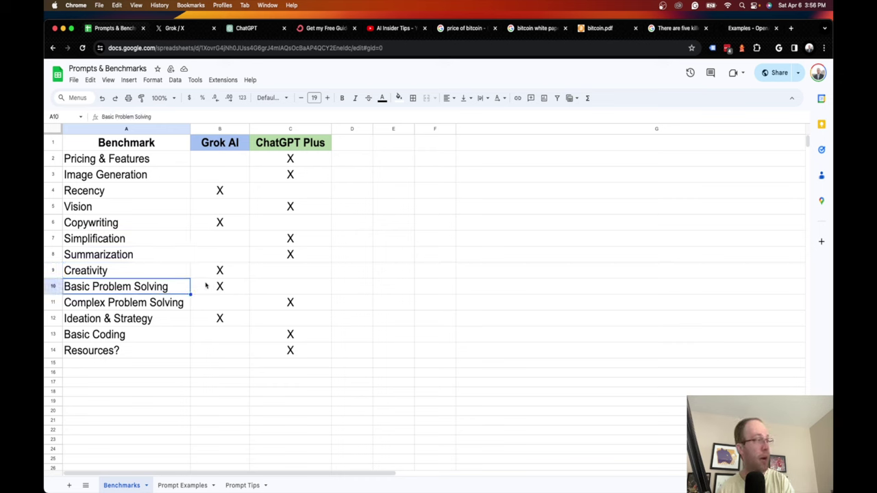
{"action": "left_click", "coordinate": [208, 286]}
{"action": "left_click", "coordinate": [232, 316]}
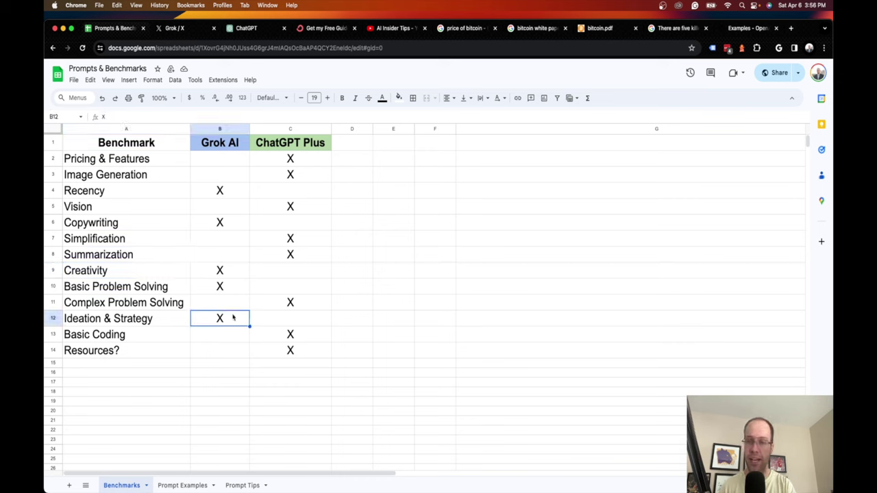
{"action": "left_click", "coordinate": [210, 194]}
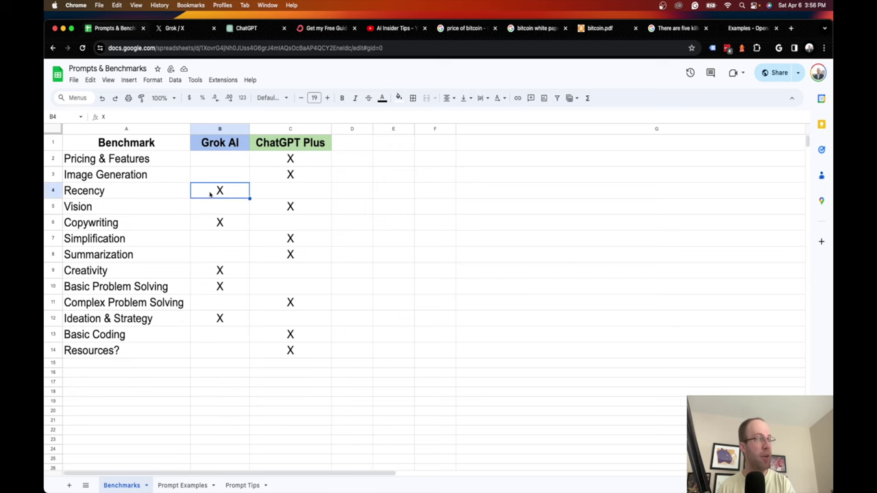
{"action": "left_click", "coordinate": [207, 223]}
{"action": "left_click", "coordinate": [219, 191]}
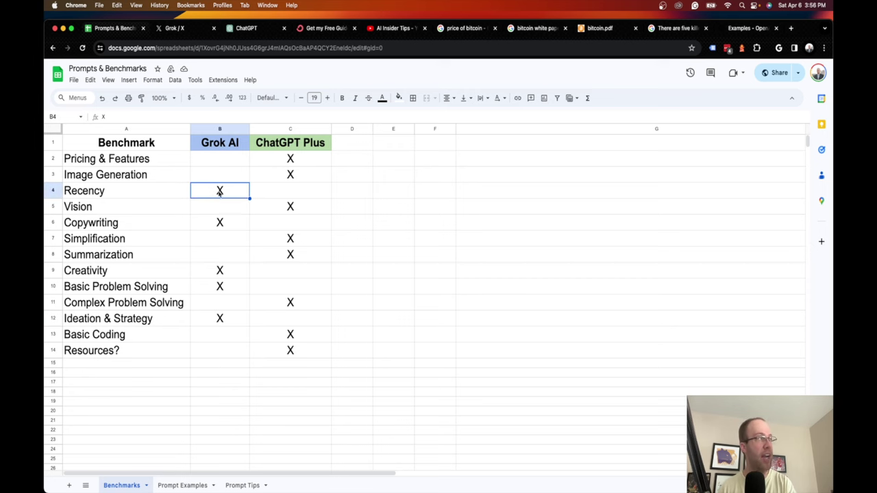
View Grok's Fun Mode and Regular Mode options without changing the mode, and switch to ChatGPT.
{"action": "left_click", "coordinate": [173, 28]}
{"action": "left_click", "coordinate": [410, 71]}
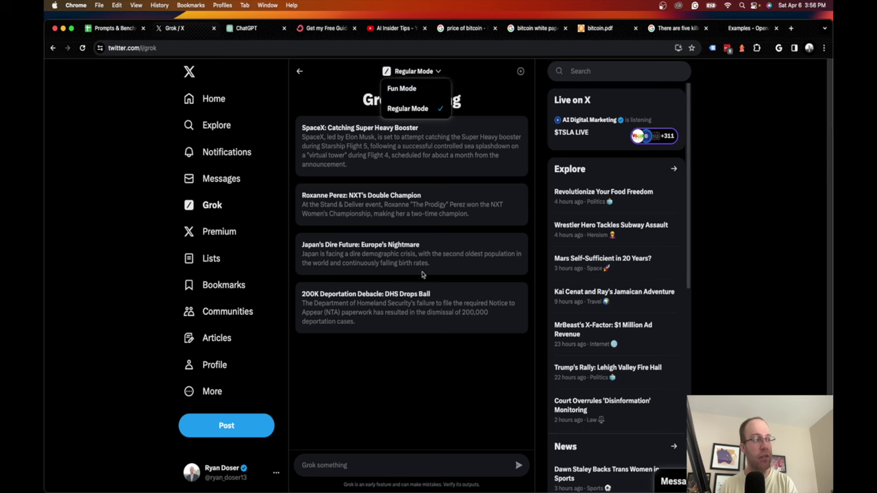
{"action": "left_click", "coordinate": [441, 351]}
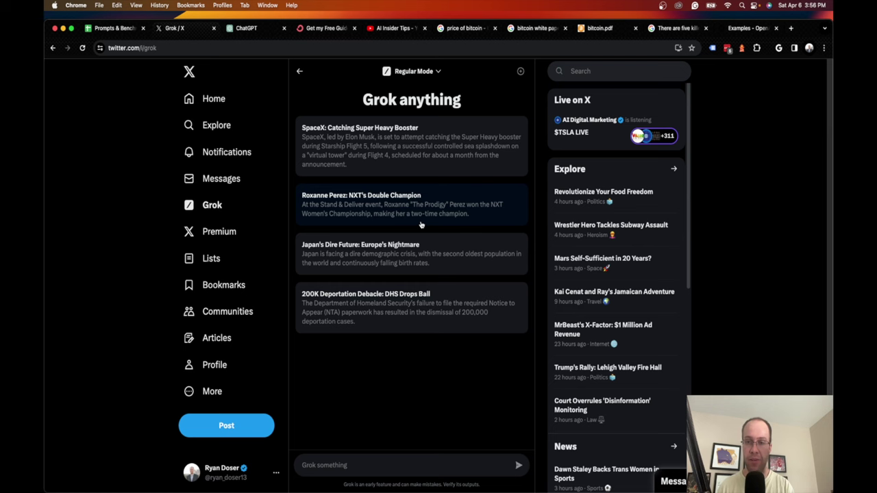
{"action": "left_click", "coordinate": [251, 31]}
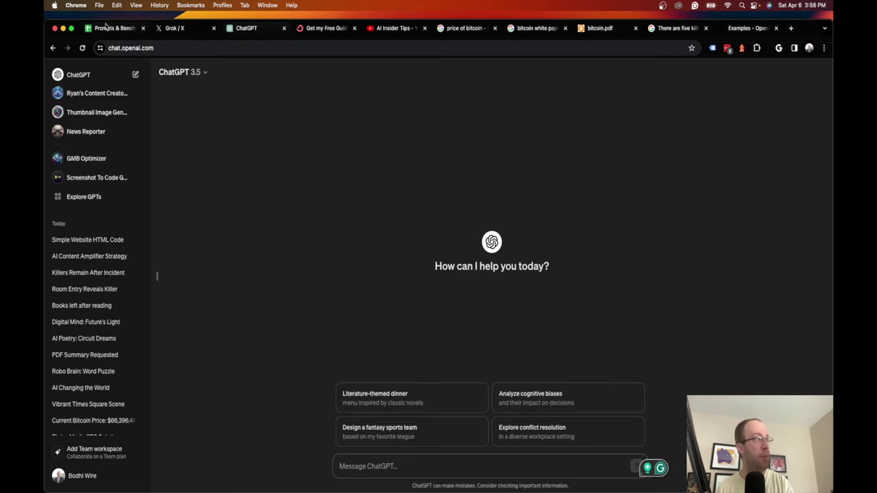
Return to the Benchmarks sheet and review ChatGPT Plus's marks for Pricing & Features, Image Generation, Vision, Simplification and Summarization.
{"action": "left_click", "coordinate": [109, 28]}
{"action": "left_click", "coordinate": [303, 204]}
{"action": "left_click_drag", "start_coordinate": [292, 162], "coordinate": [291, 174]}
{"action": "left_click", "coordinate": [354, 189]}
{"action": "left_click", "coordinate": [301, 178]}
{"action": "left_click", "coordinate": [309, 213]}
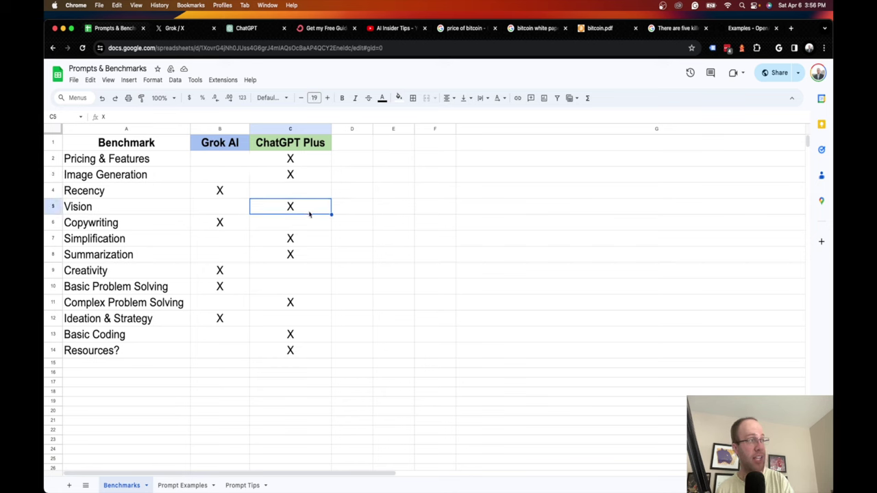
{"action": "left_click_drag", "start_coordinate": [292, 244], "coordinate": [292, 257]}
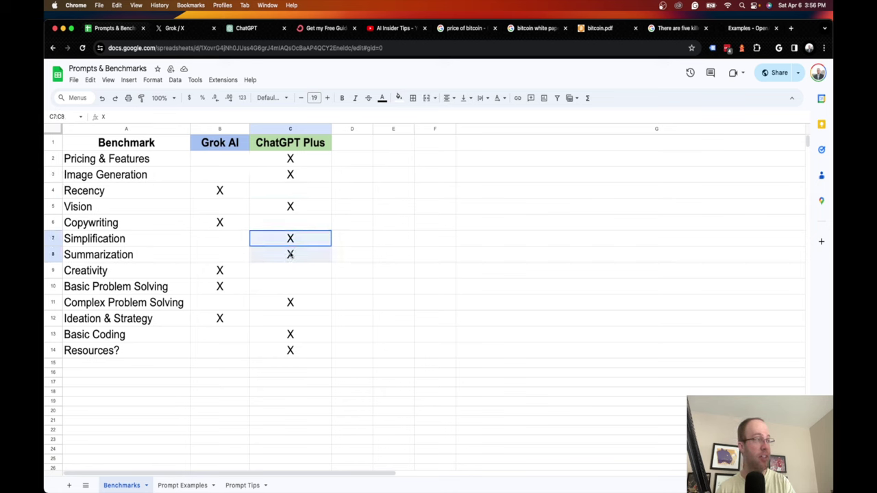
{"action": "left_click", "coordinate": [381, 256]}
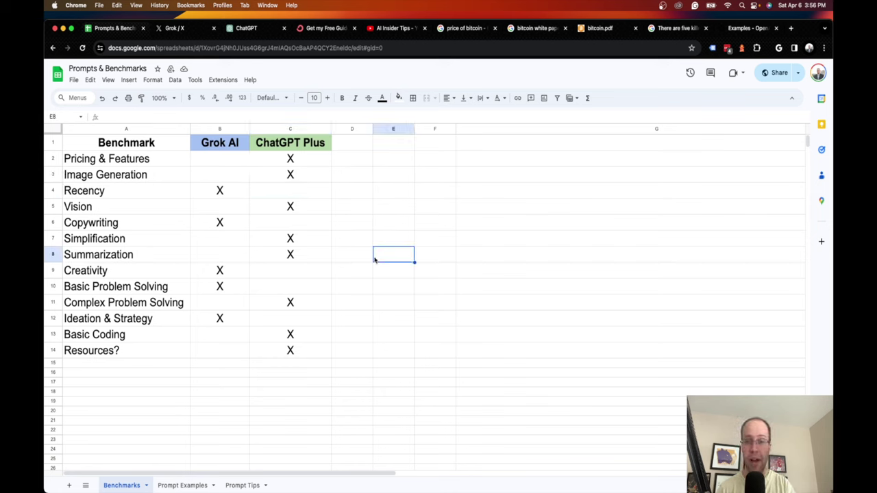
Review the ChatGPT Plus marks for Complex Problem Solving, Basic Coding and Resources?
{"action": "left_click", "coordinate": [298, 309]}
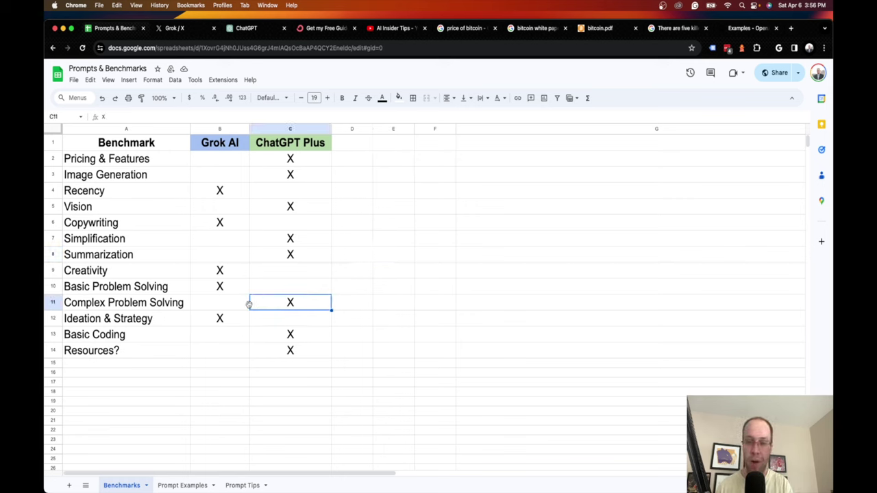
{"action": "left_click", "coordinate": [375, 309]}
{"action": "left_click", "coordinate": [313, 341]}
{"action": "left_click", "coordinate": [378, 352]}
{"action": "left_click", "coordinate": [313, 352]}
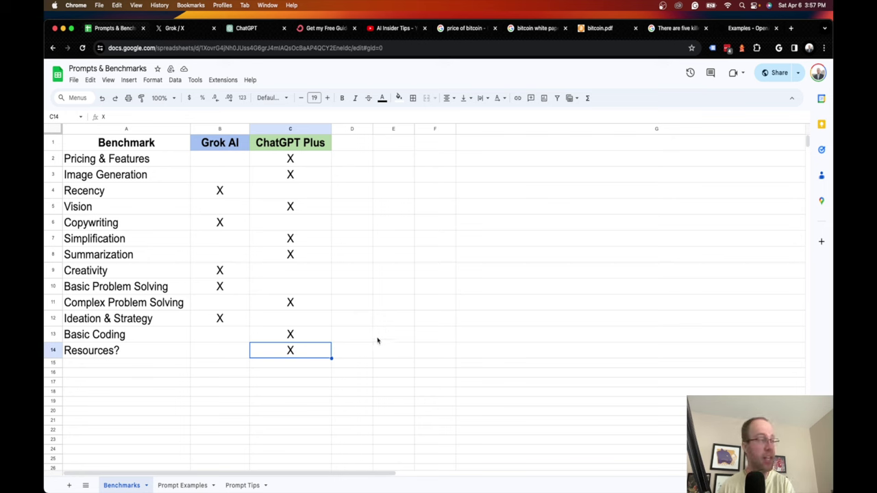
{"action": "left_click", "coordinate": [377, 339]}
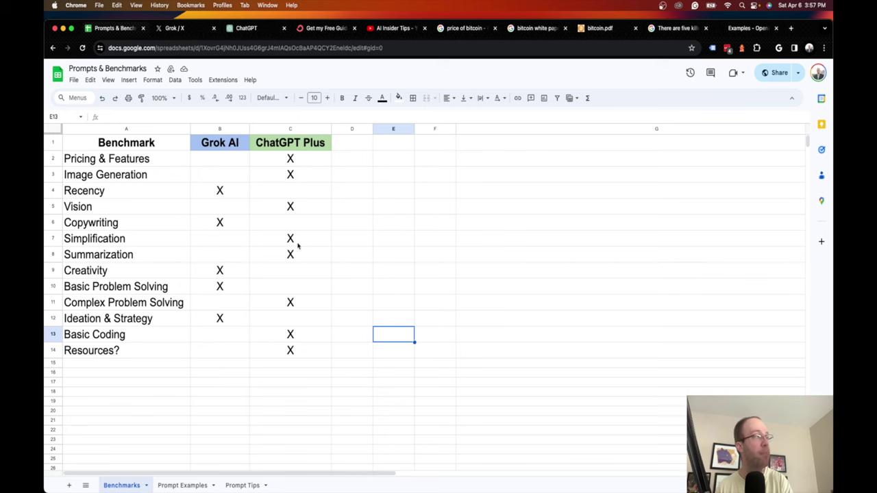
Check the ChatGPT Plus mark for Pricing & Features against the Grok AI column.
{"action": "left_click", "coordinate": [304, 160]}
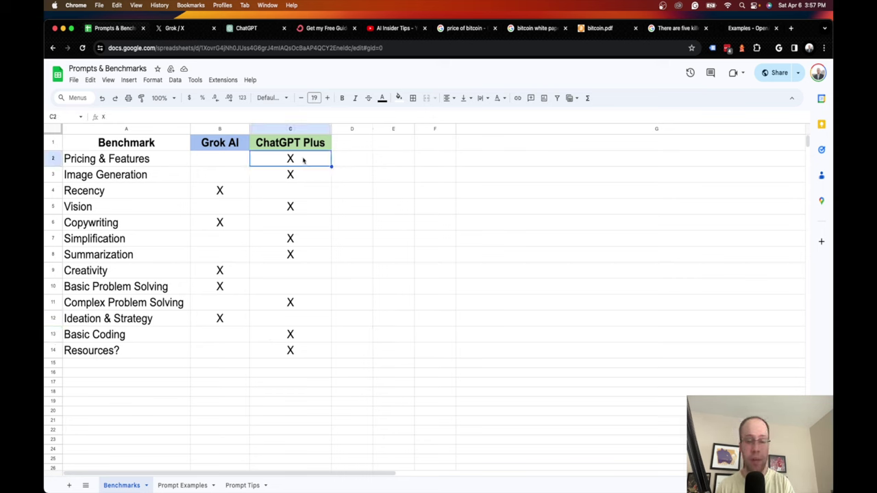
{"action": "left_click", "coordinate": [204, 143]}
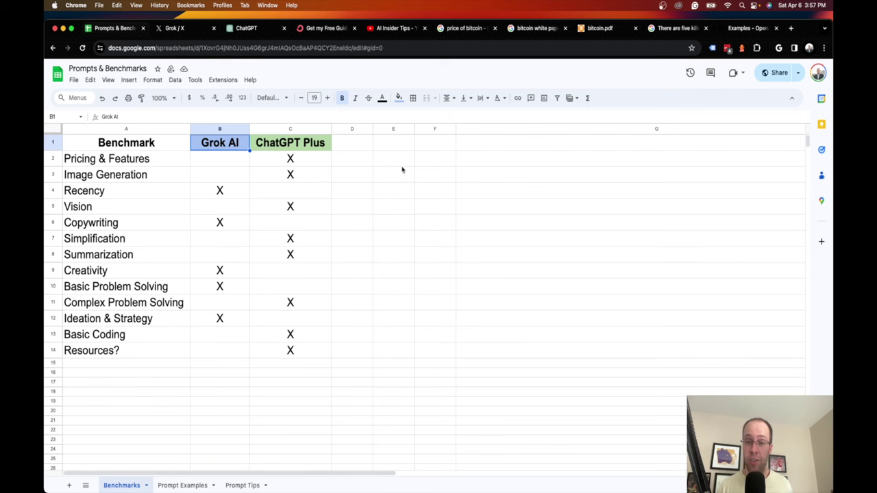
{"action": "left_click", "coordinate": [219, 130]}
{"action": "left_click", "coordinate": [400, 196]}
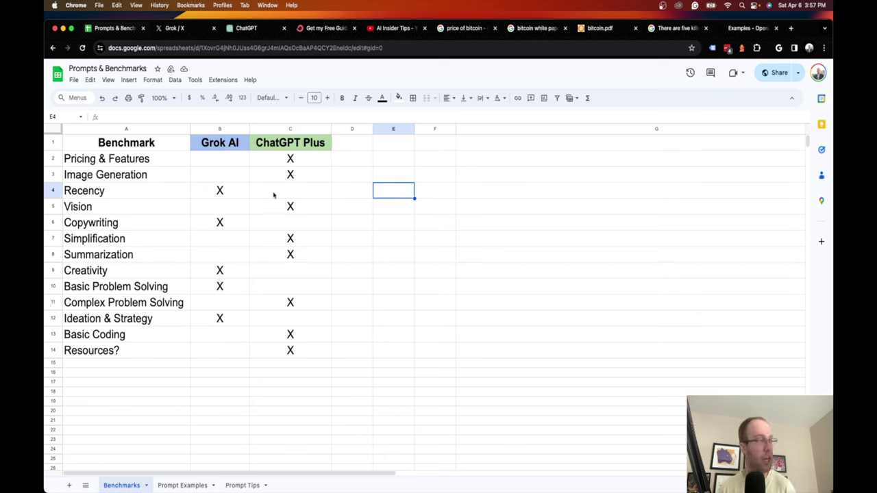
Compare the Grok AI and ChatGPT Plus marks across the benchmarks, covering the full ChatGPT Plus range from Pricing & Features to Resources?
{"action": "left_click", "coordinate": [232, 165]}
{"action": "key", "text": "Down"}
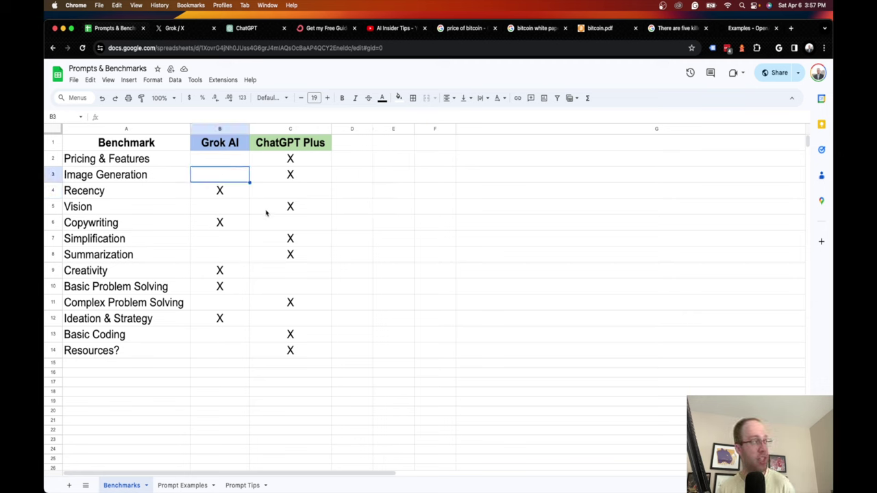
{"action": "left_click", "coordinate": [272, 213]}
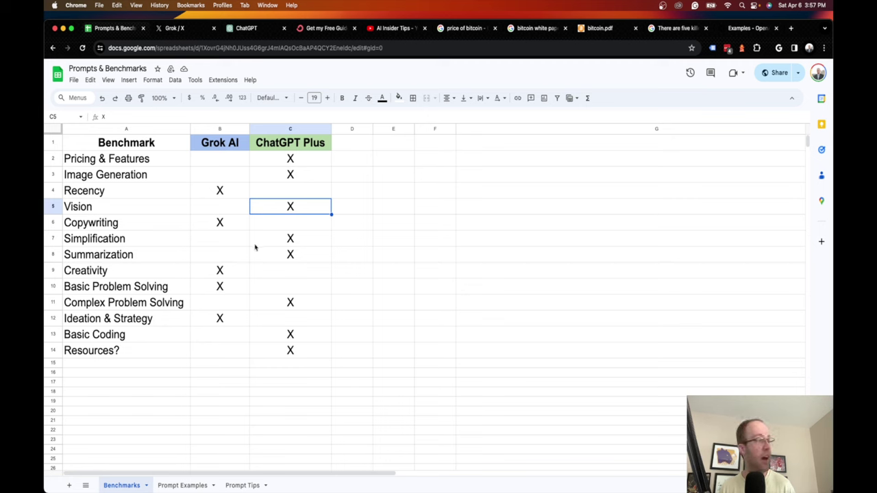
{"action": "left_click", "coordinate": [228, 255]}
{"action": "left_click", "coordinate": [215, 229]}
{"action": "left_click", "coordinate": [220, 194]}
{"action": "left_click_drag", "start_coordinate": [290, 162], "coordinate": [289, 350]}
{"action": "left_click", "coordinate": [387, 341]}
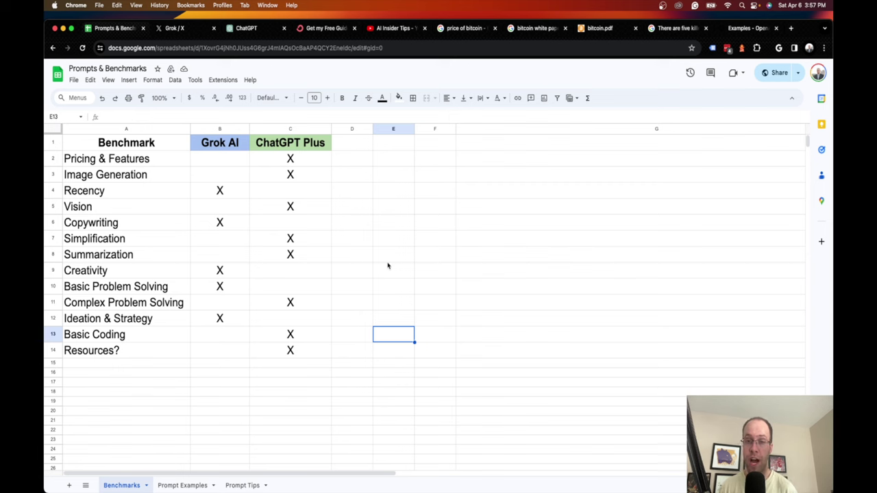
Review the whole Grok AI column once more, along with the Recency row under ChatGPT Plus.
{"action": "left_click", "coordinate": [222, 128]}
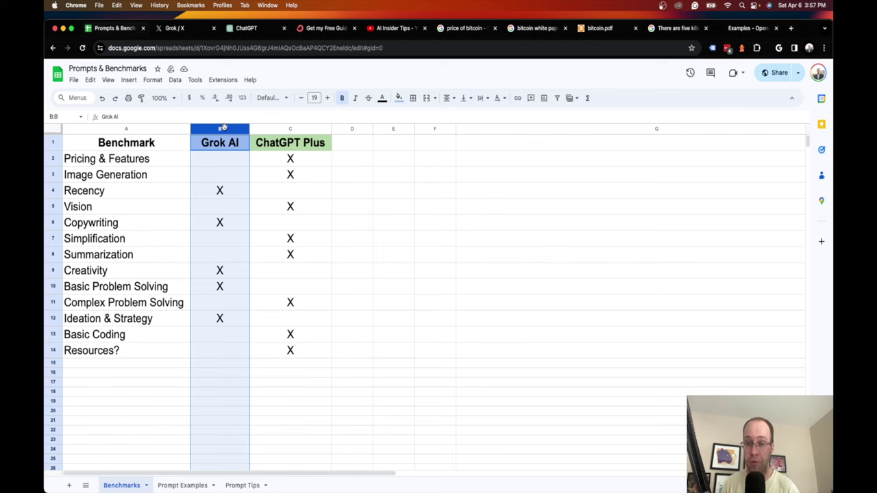
{"action": "left_click", "coordinate": [233, 162]}
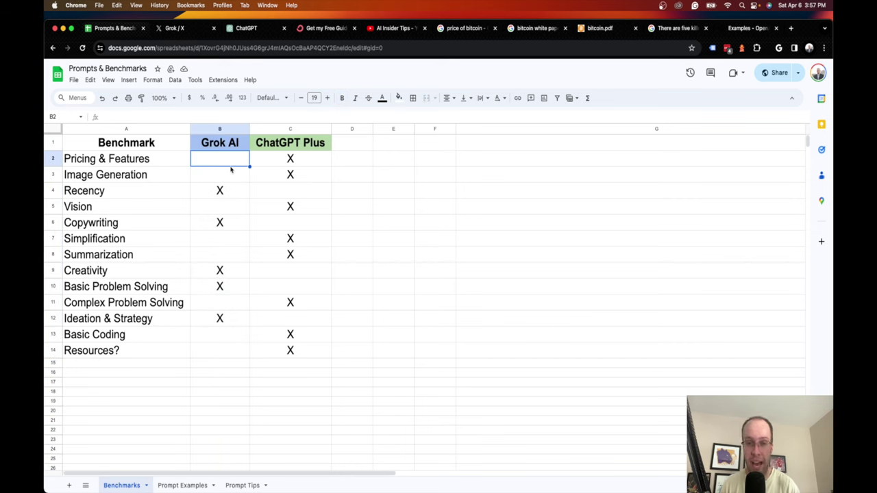
{"action": "left_click", "coordinate": [316, 197]}
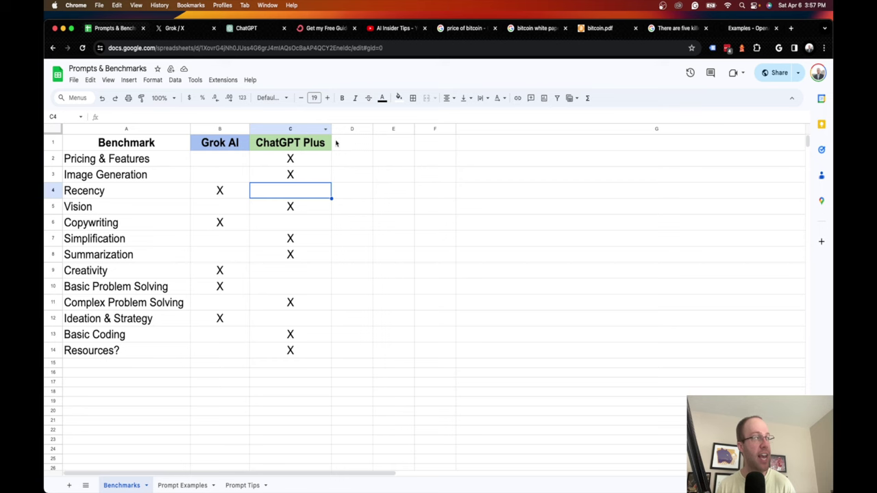
{"action": "left_click", "coordinate": [392, 158]}
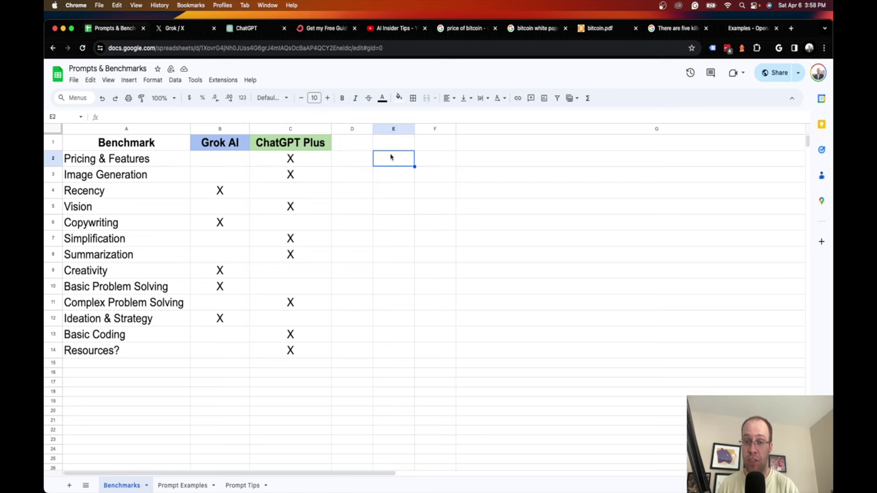
Revisit the ChatGPT and Grok start pages, and switch to the AI Insider Tips channel on YouTube.
{"action": "left_click", "coordinate": [245, 29]}
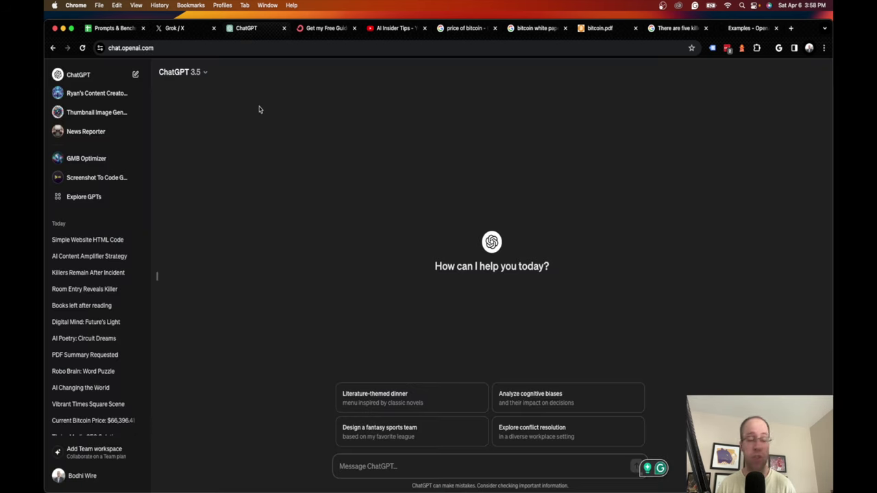
{"action": "left_click", "coordinate": [173, 28]}
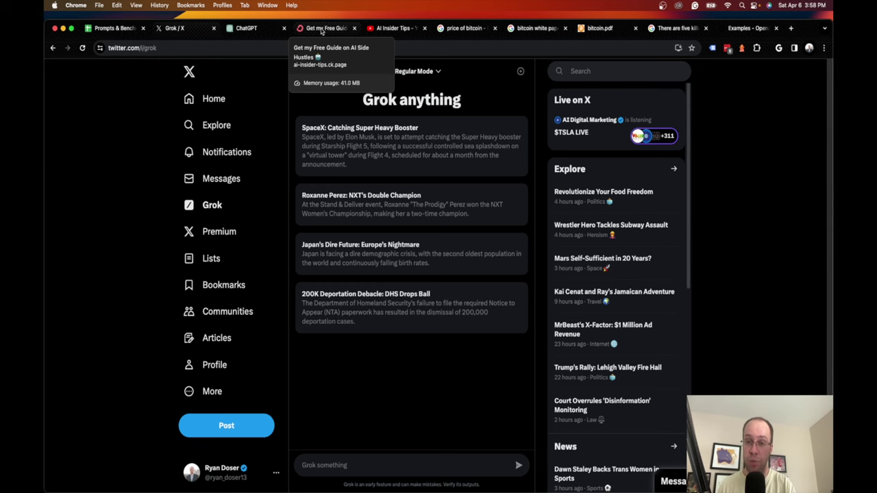
{"action": "left_click", "coordinate": [382, 30]}
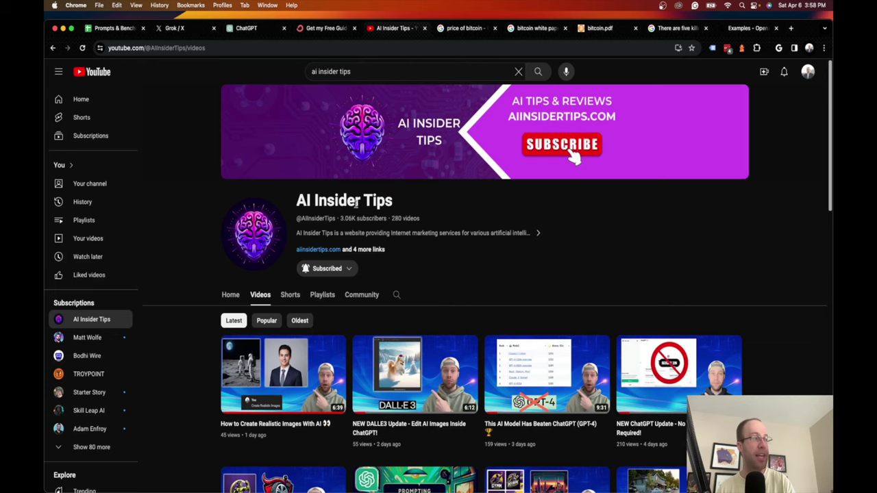